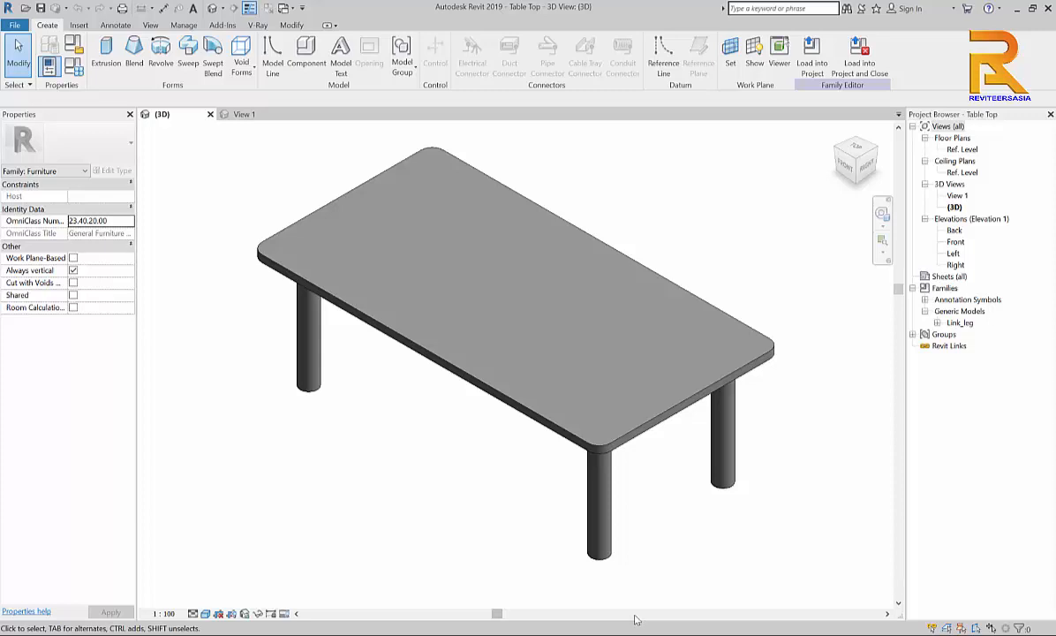
Step: Load the tapered, slanted Link_leg_01 family into the Table Top family
{"action": "left_click", "coordinate": [240, 115]}
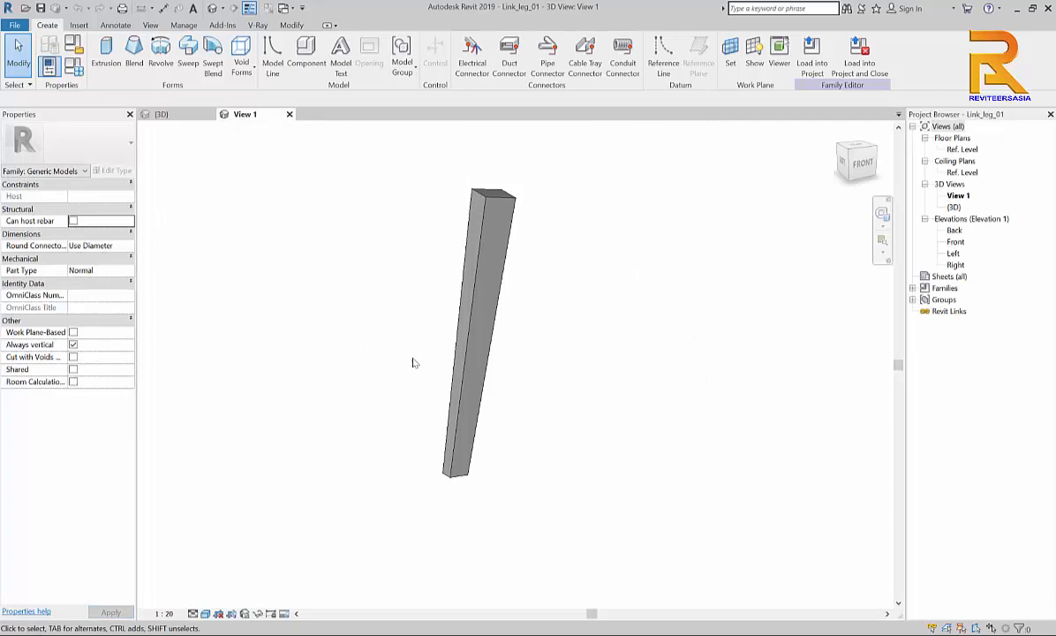
{"action": "middle_click_drag", "start_coordinate": [413, 366], "coordinate": [278, 425], "text": "shift"}
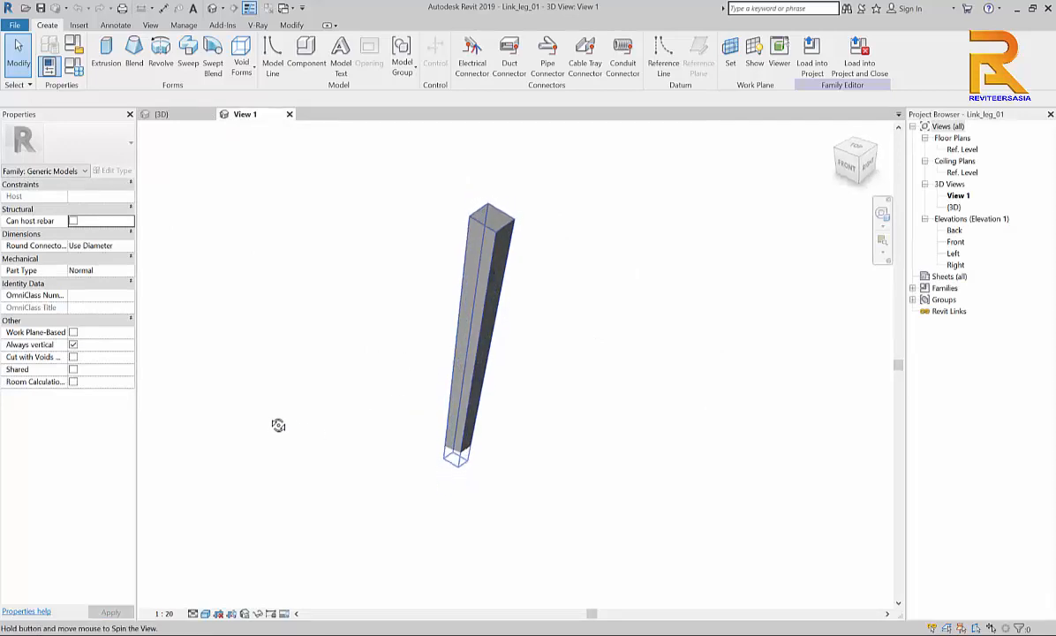
{"action": "middle_click_drag", "start_coordinate": [350, 312], "coordinate": [379, 349]}
{"action": "middle_click_drag", "start_coordinate": [532, 280], "coordinate": [581, 254]}
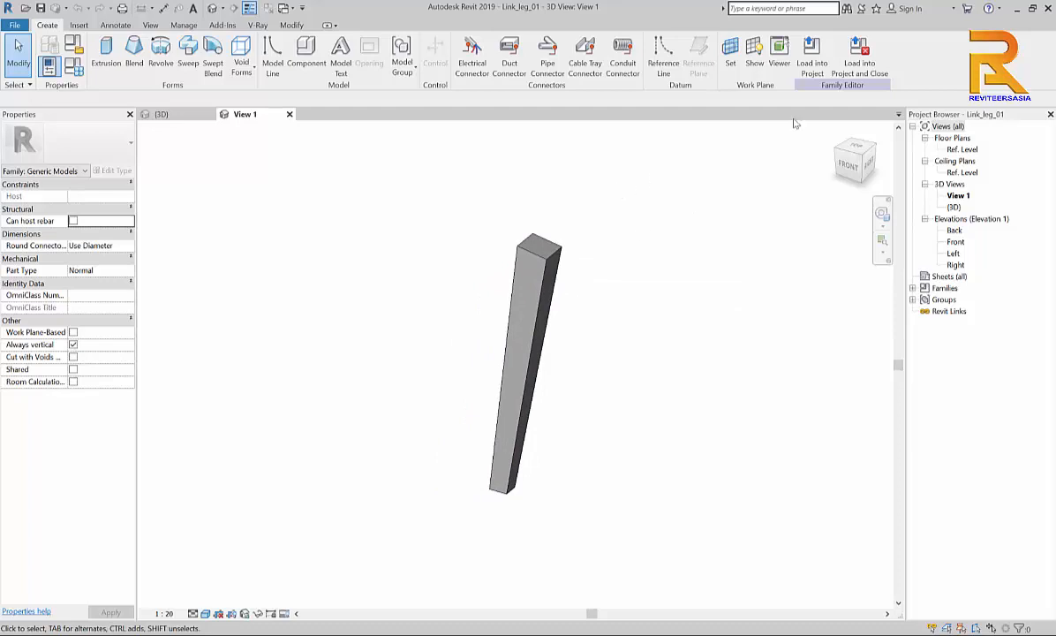
{"action": "left_click", "coordinate": [834, 75]}
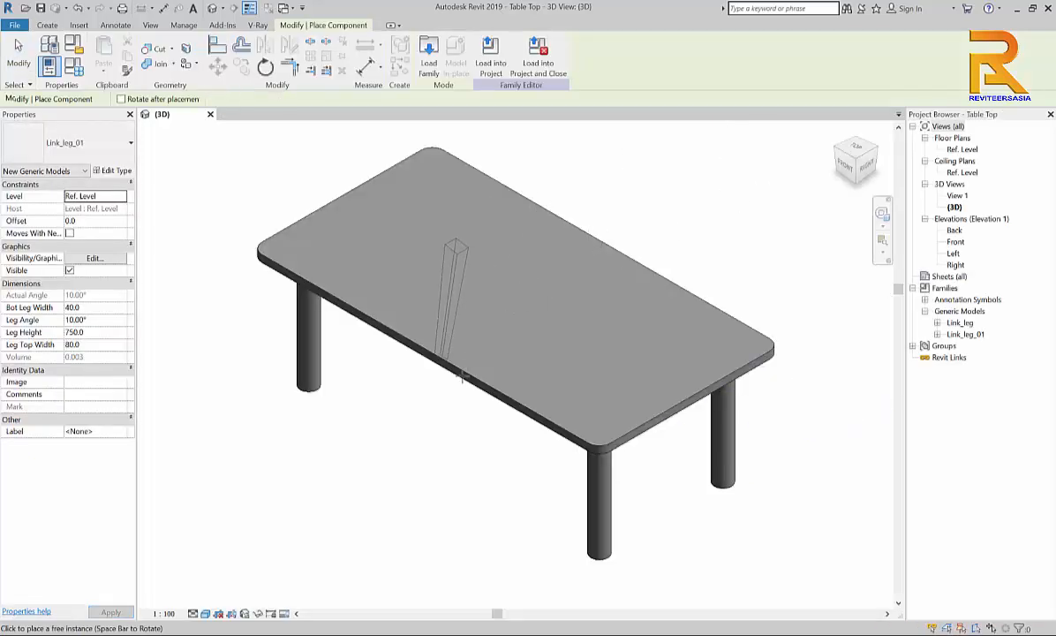
Step: Place a Link_leg_01 instance beneath the tabletop and delete the surplus copy beside the round corner leg
{"action": "left_click", "coordinate": [436, 425]}
{"action": "key", "text": "Escape"}
{"action": "key", "text": "Escape"}
{"action": "middle_click_drag", "start_coordinate": [427, 445], "coordinate": [432, 365], "text": "shift"}
{"action": "left_click", "coordinate": [441, 362]}
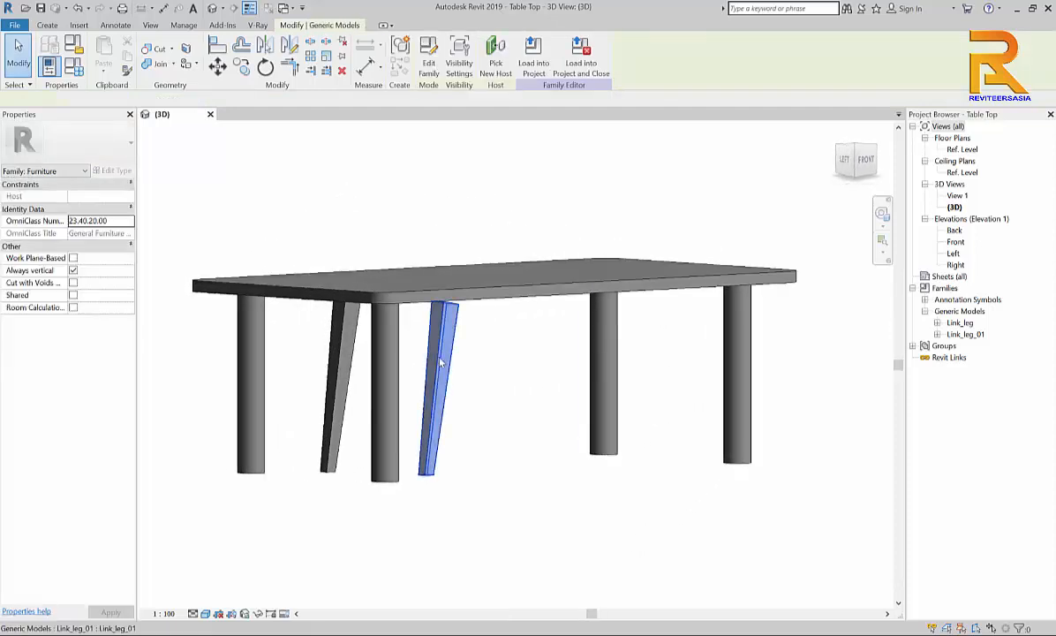
{"action": "key", "text": "Delete"}
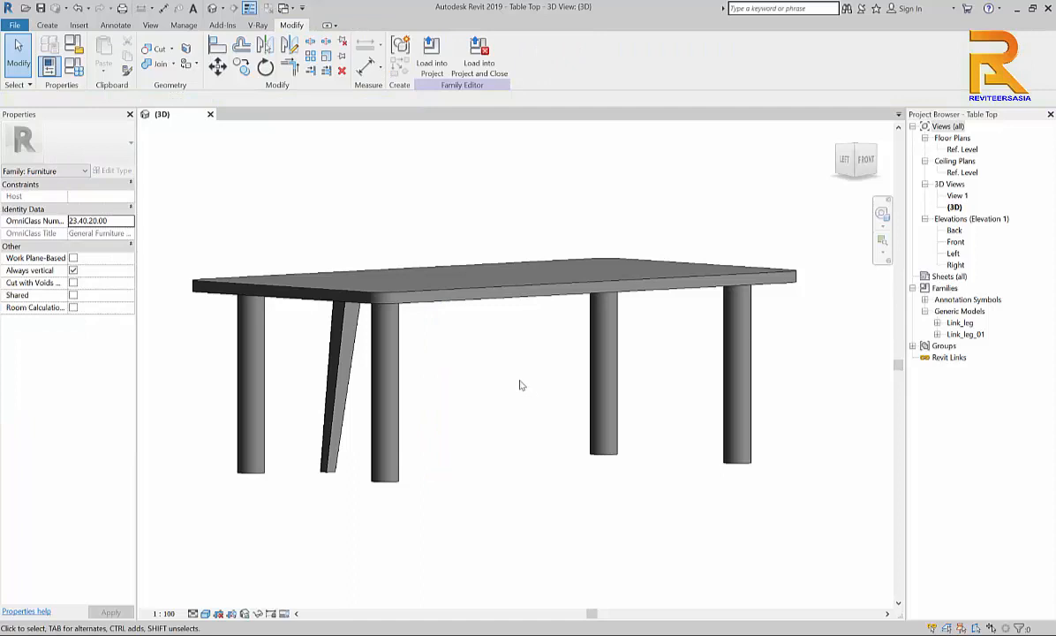
Step: Associate the tapered leg's Bot Leg Width with a new type-based family parameter named Bot Leg Width, grouped under Dimensions
{"action": "middle_click_drag", "start_coordinate": [521, 384], "coordinate": [433, 402], "text": "shift"}
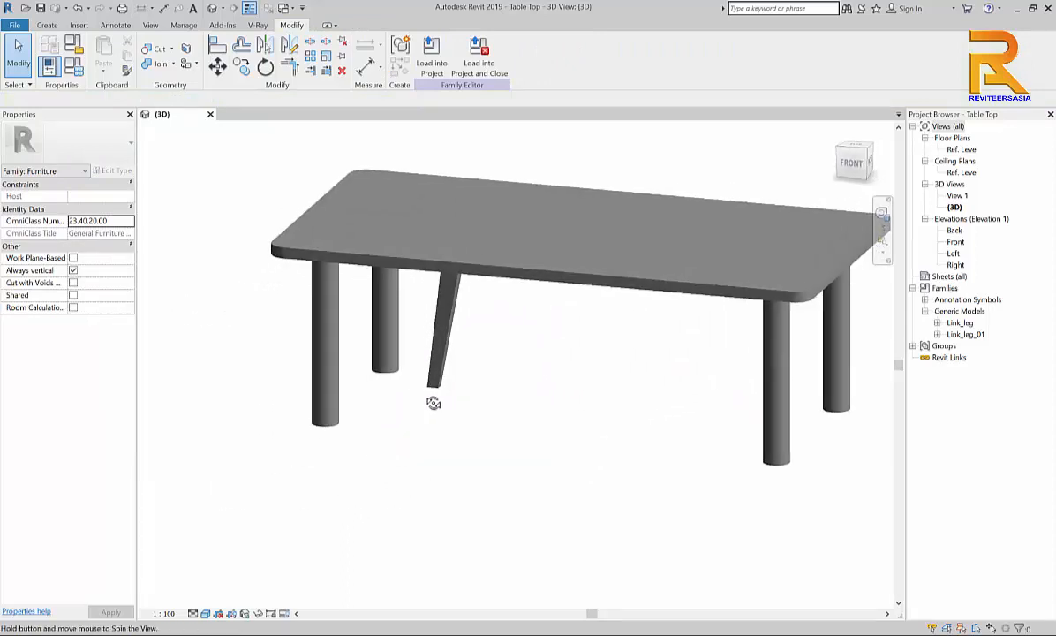
{"action": "left_click", "coordinate": [450, 336]}
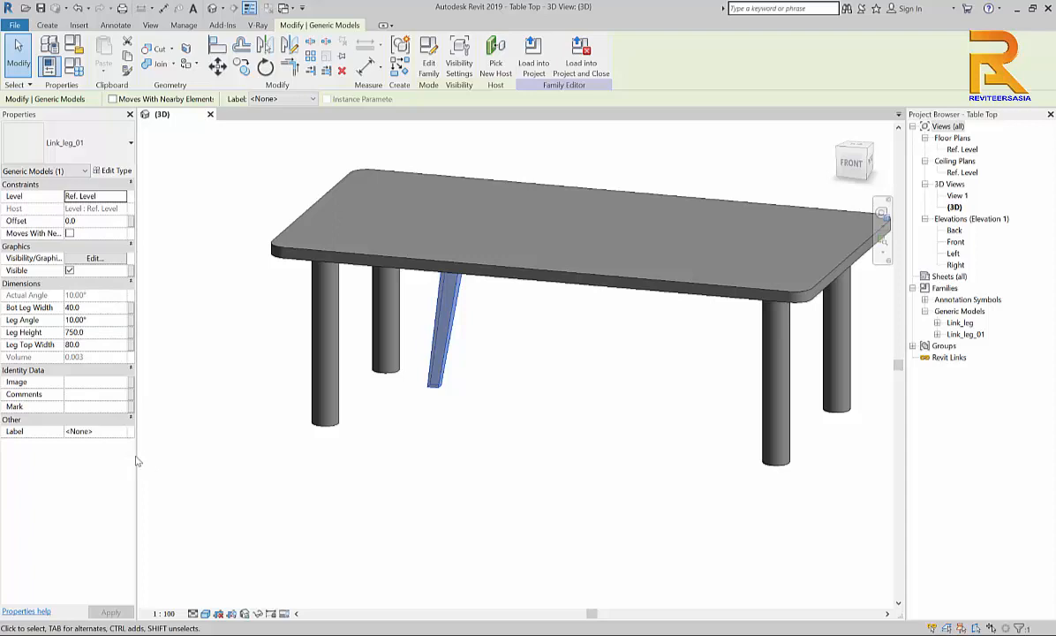
{"action": "left_click_drag", "start_coordinate": [136, 429], "coordinate": [163, 429]}
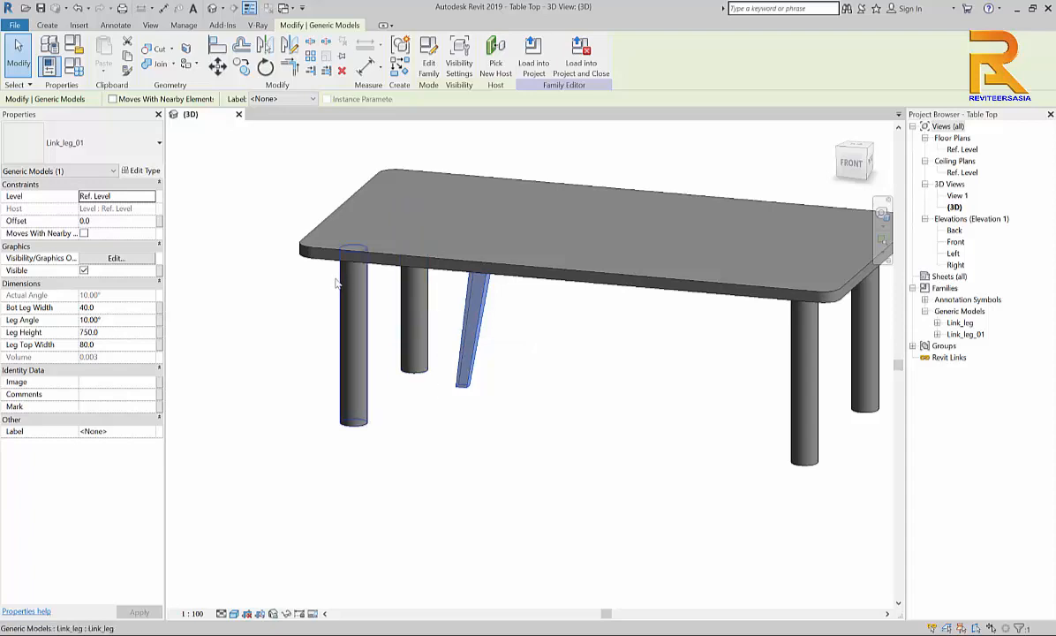
{"action": "middle_click_drag", "start_coordinate": [336, 283], "coordinate": [353, 300]}
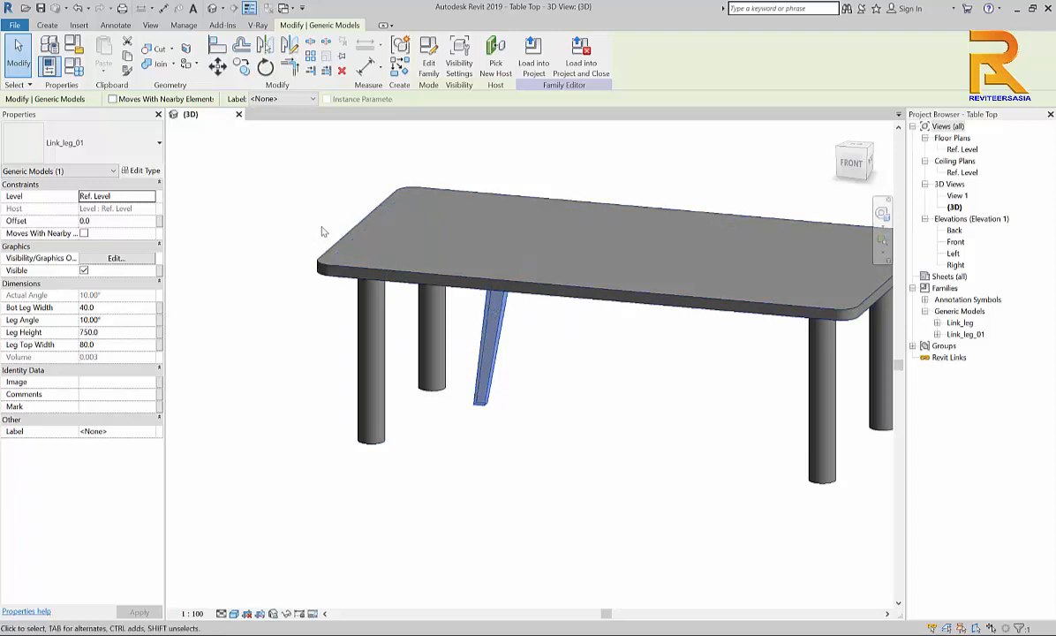
{"action": "middle_click_drag", "start_coordinate": [319, 229], "coordinate": [295, 233]}
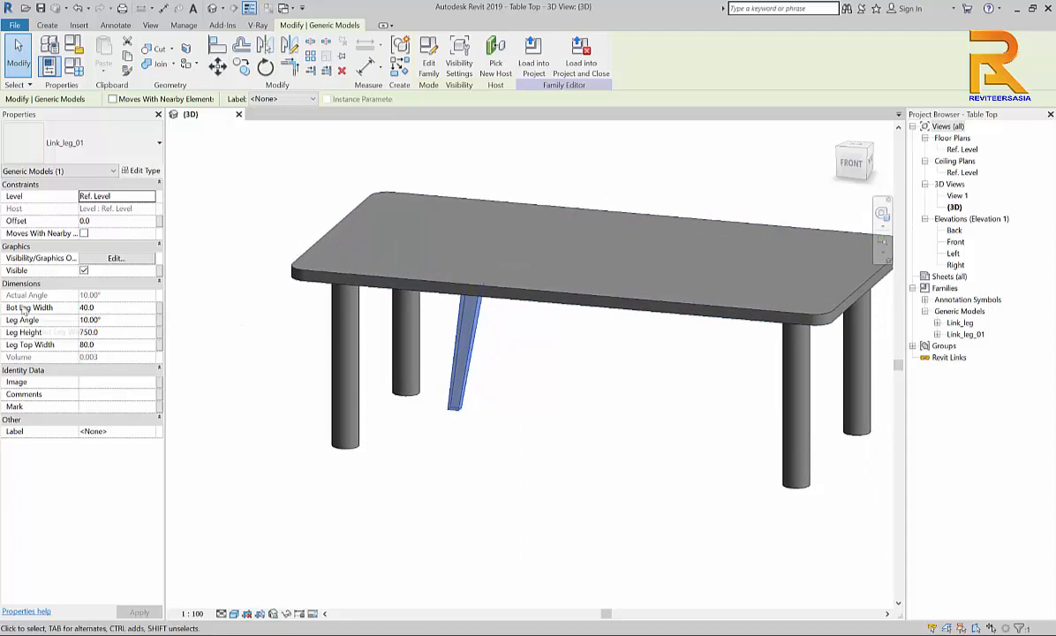
{"action": "left_click", "coordinate": [161, 309]}
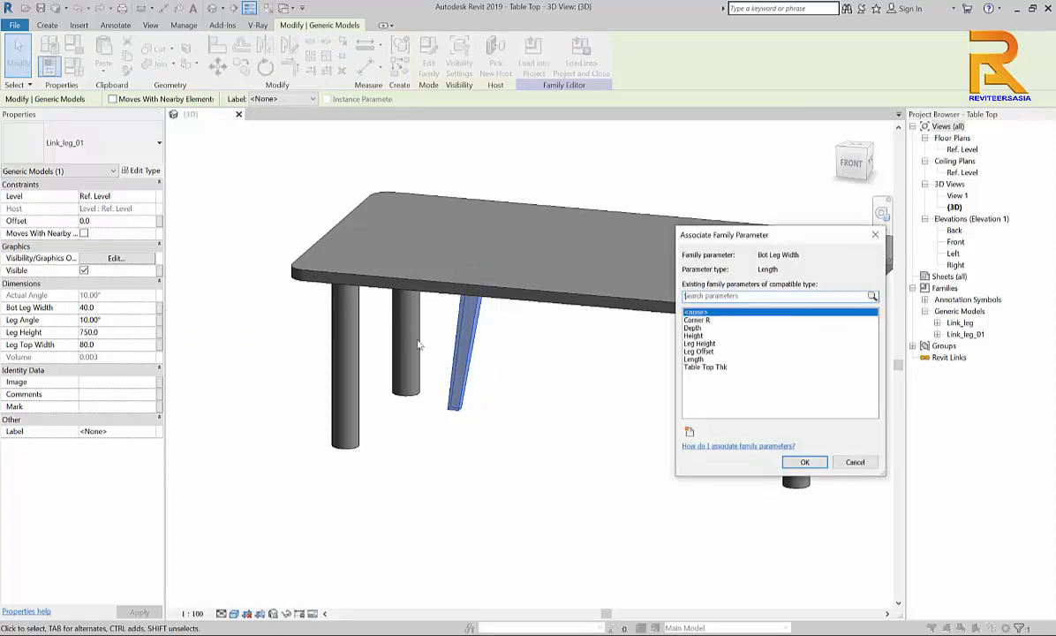
{"action": "left_click", "coordinate": [690, 432]}
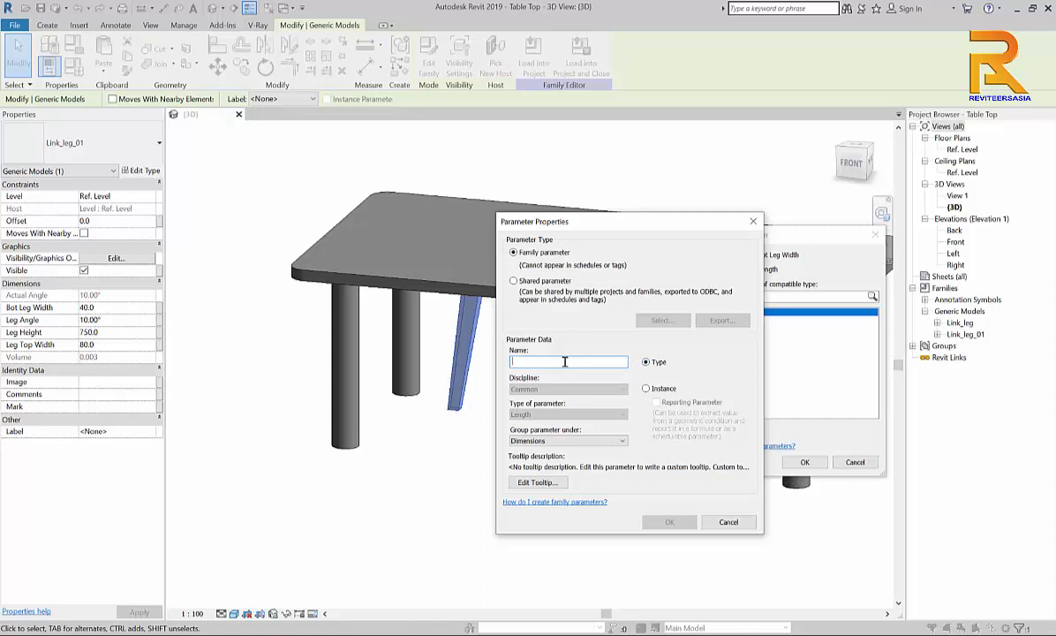
{"action": "type", "text": "Bot Leg Width"}
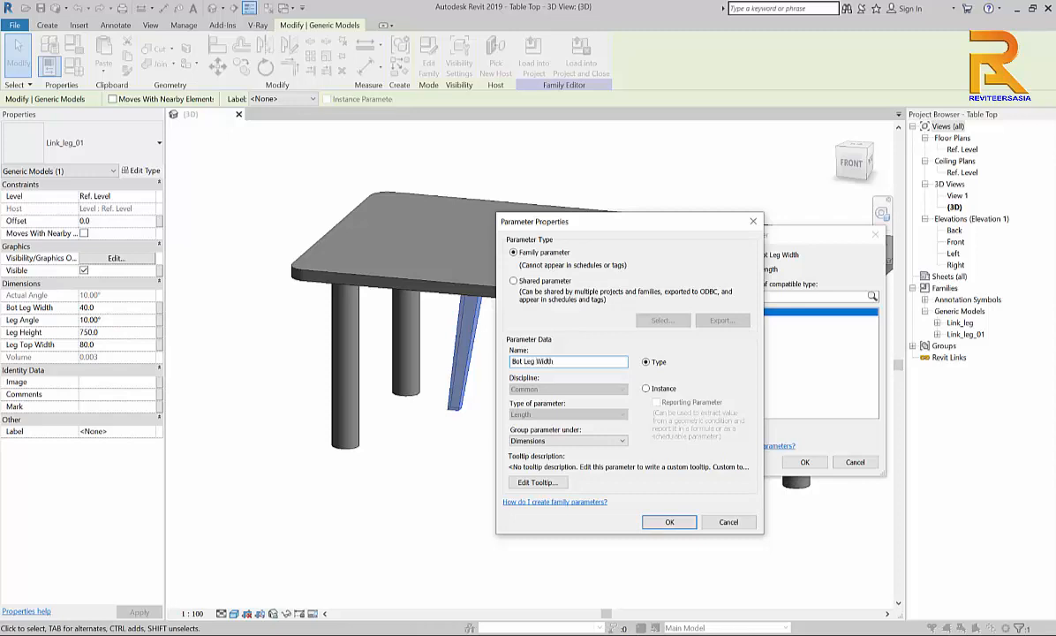
{"action": "left_click", "coordinate": [669, 522]}
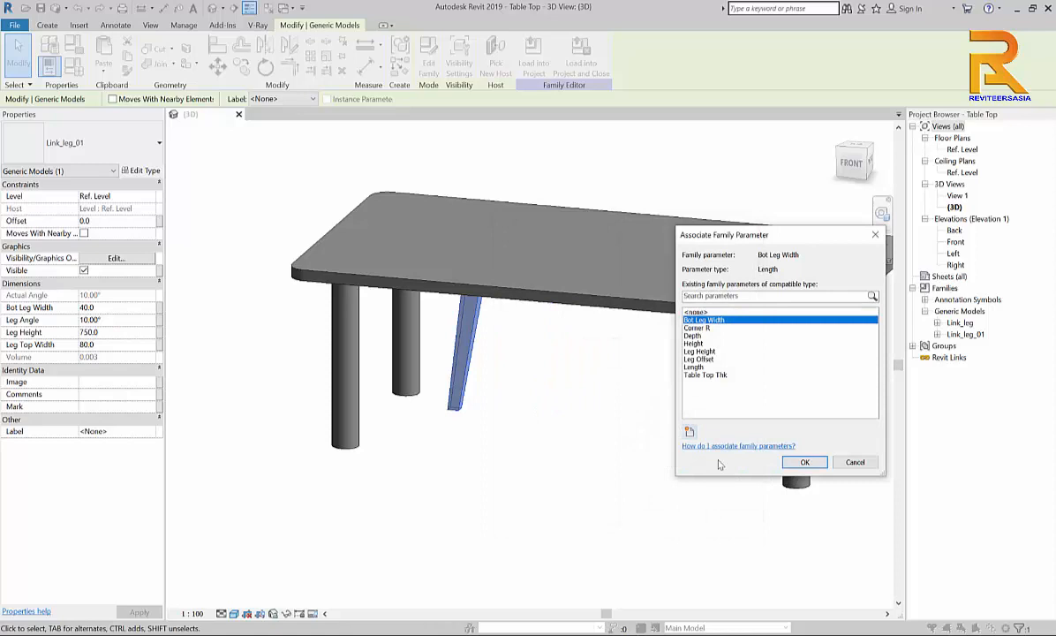
{"action": "left_click", "coordinate": [807, 461]}
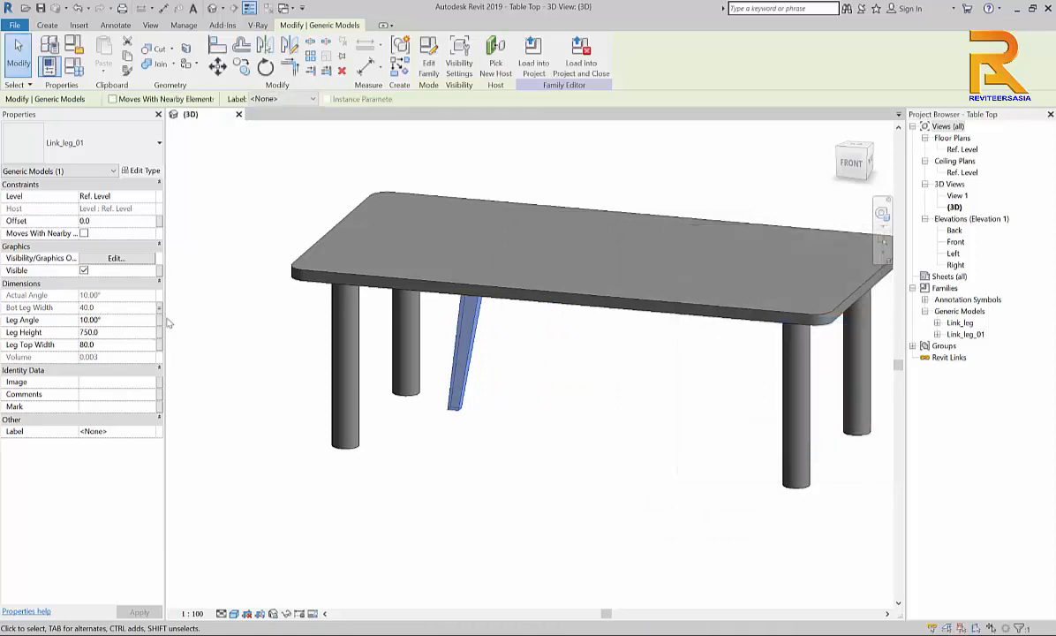
Step: Associate the tapered leg's Leg Angle with a new type-based family parameter named Leg Angle
{"action": "left_click", "coordinate": [159, 320]}
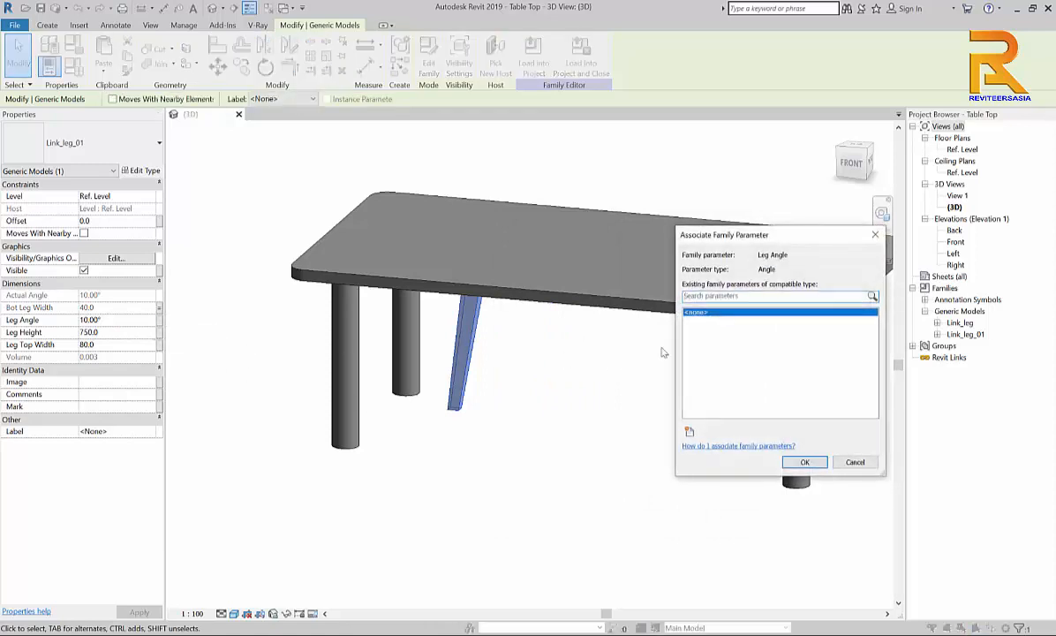
{"action": "left_click", "coordinate": [690, 431]}
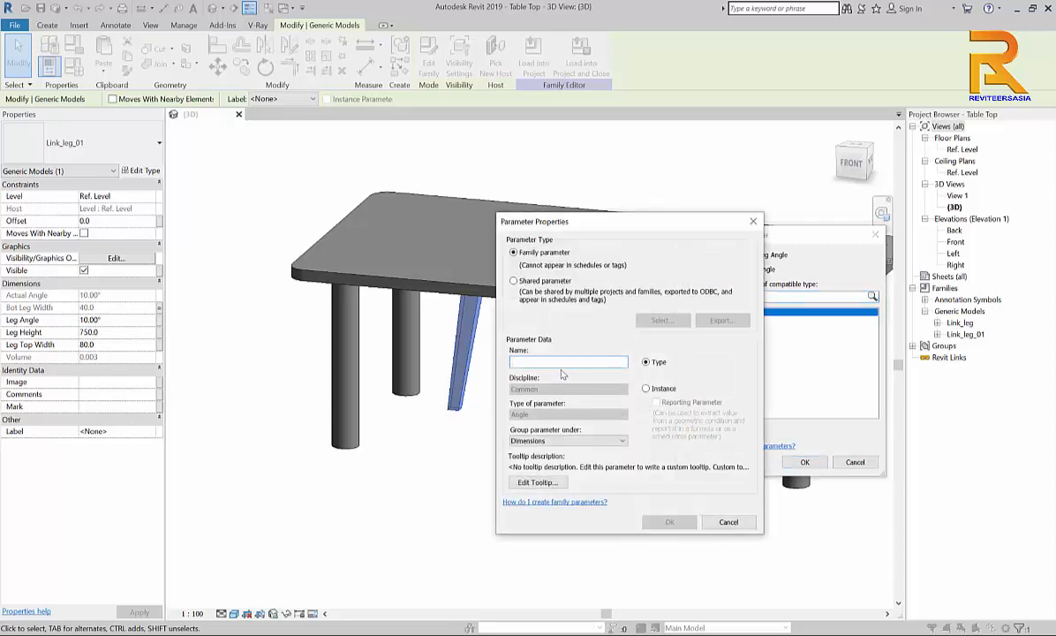
{"action": "type", "text": "Leg Angle"}
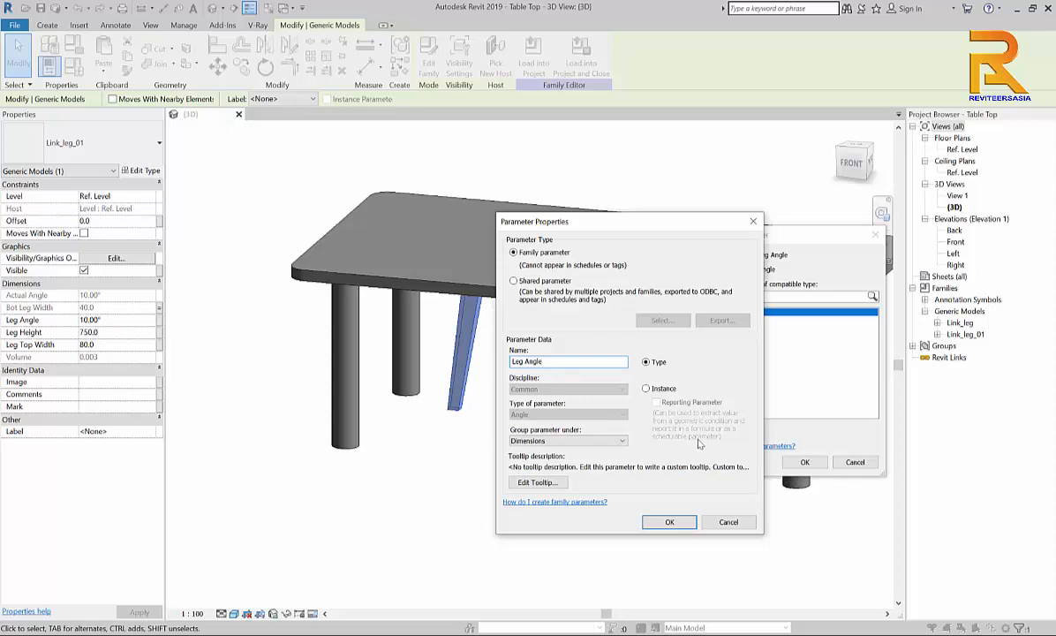
{"action": "left_click", "coordinate": [669, 522]}
{"action": "left_click", "coordinate": [804, 463]}
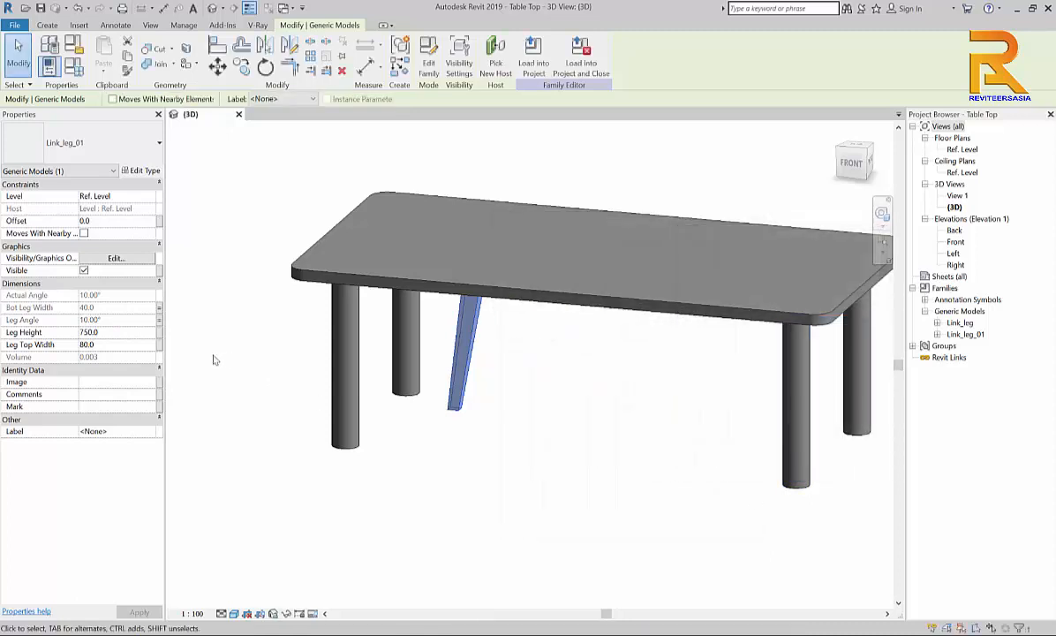
Step: Associate the tapered leg's Leg Height with the existing Leg Height family parameter
{"action": "left_click", "coordinate": [161, 333]}
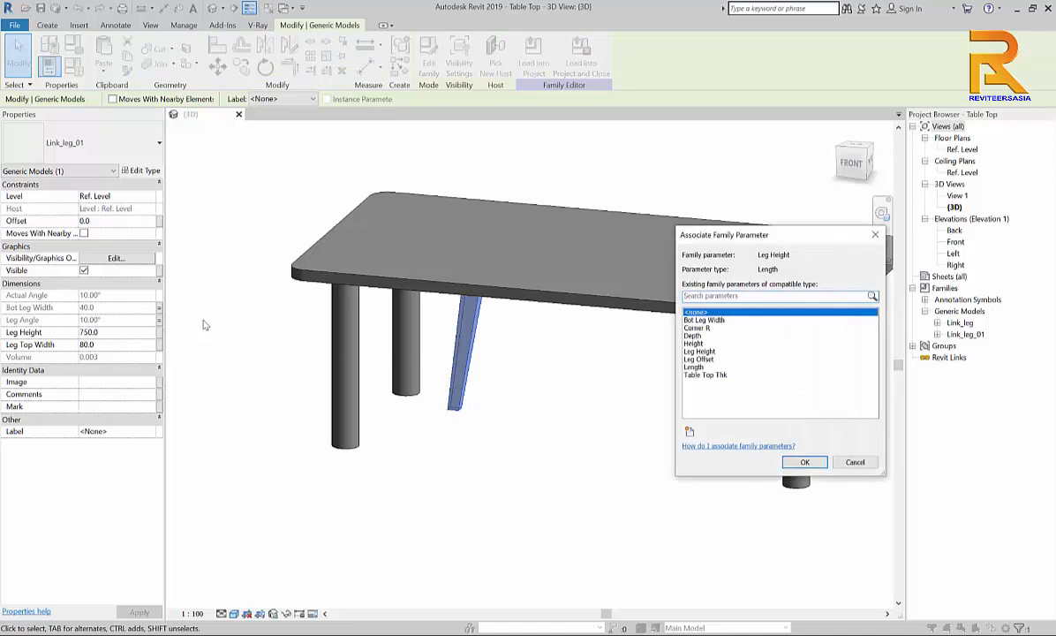
{"action": "left_click_drag", "start_coordinate": [810, 239], "coordinate": [618, 234]}
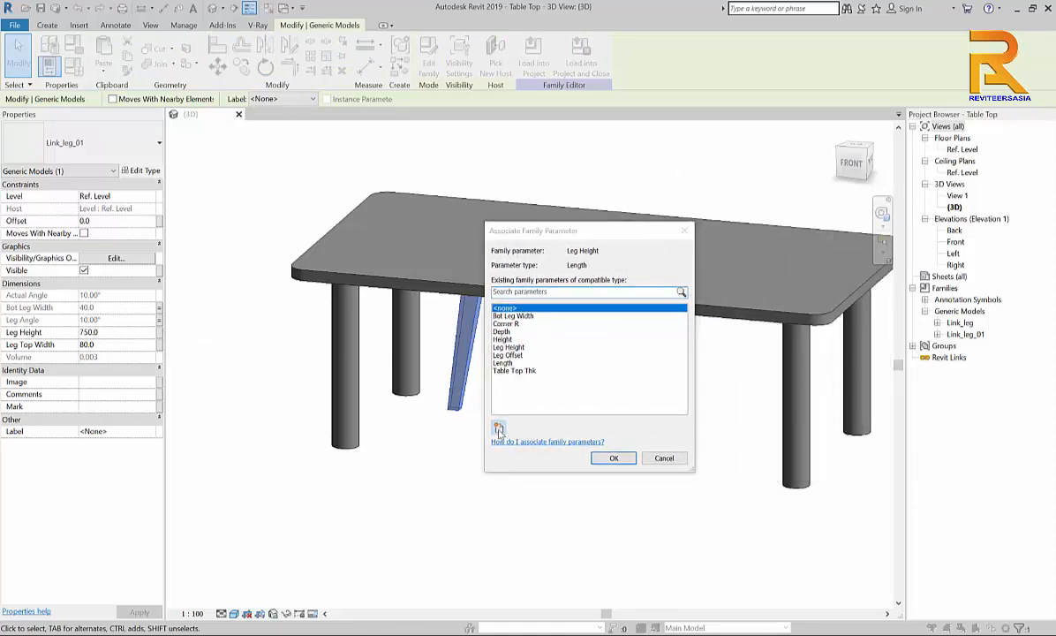
{"action": "left_click", "coordinate": [498, 427]}
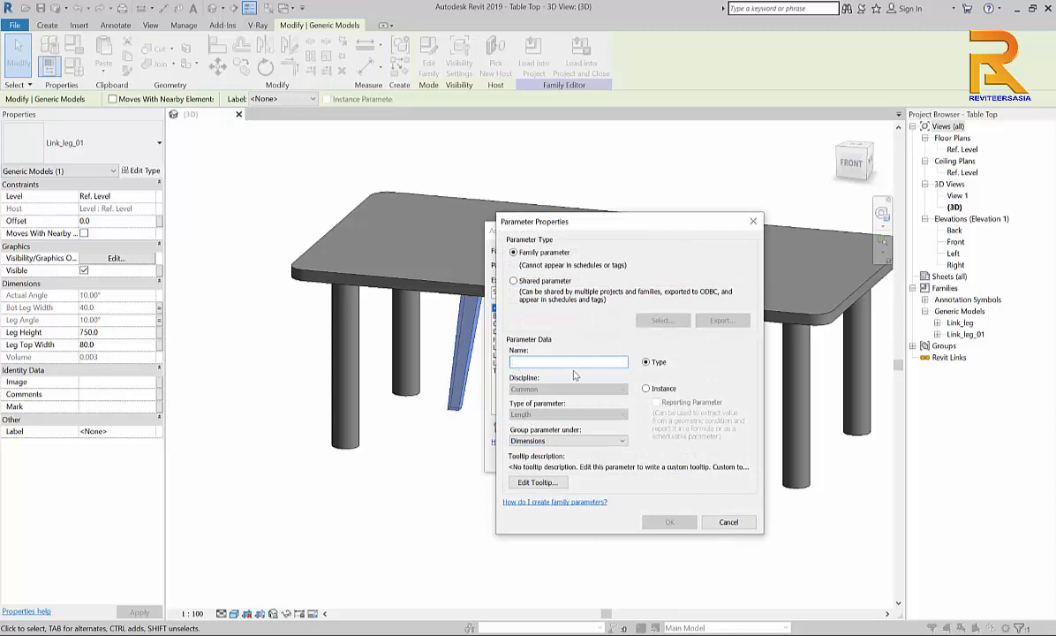
{"action": "left_click", "coordinate": [727, 521]}
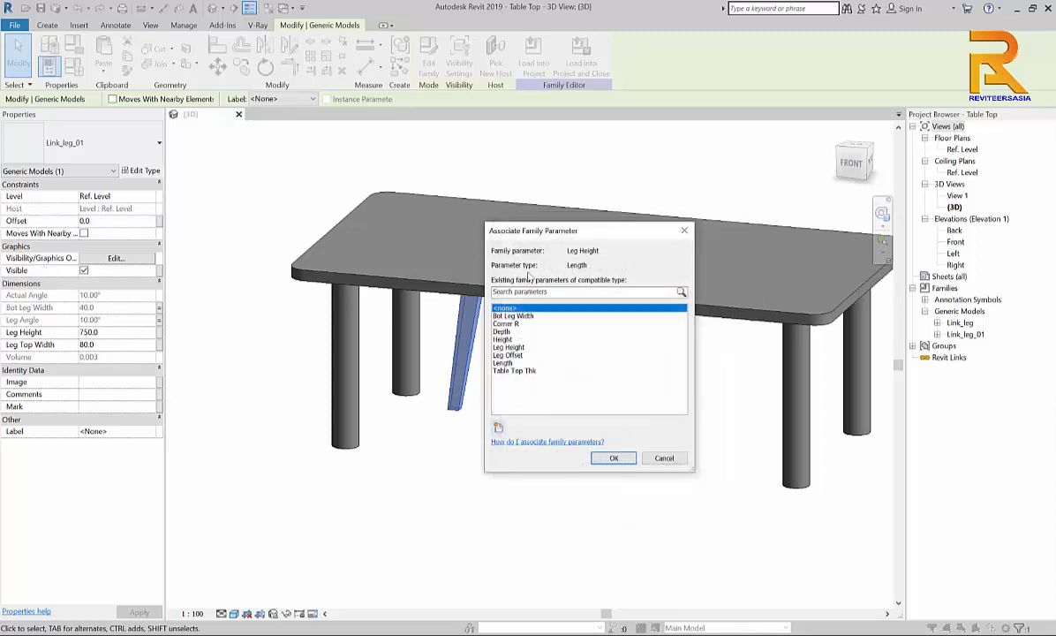
{"action": "left_click", "coordinate": [510, 347]}
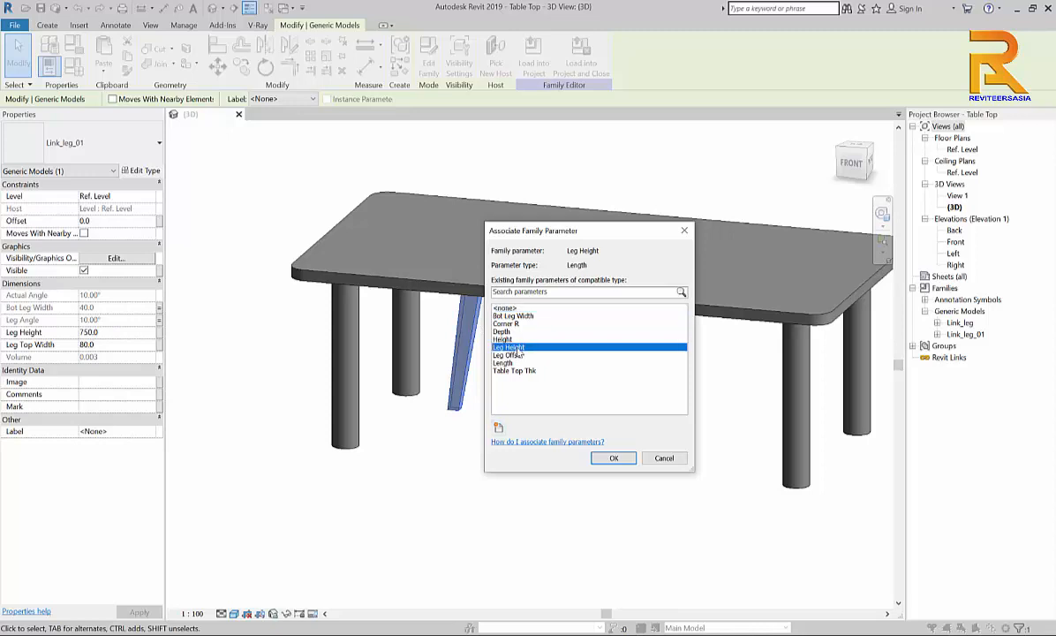
{"action": "left_click", "coordinate": [612, 459]}
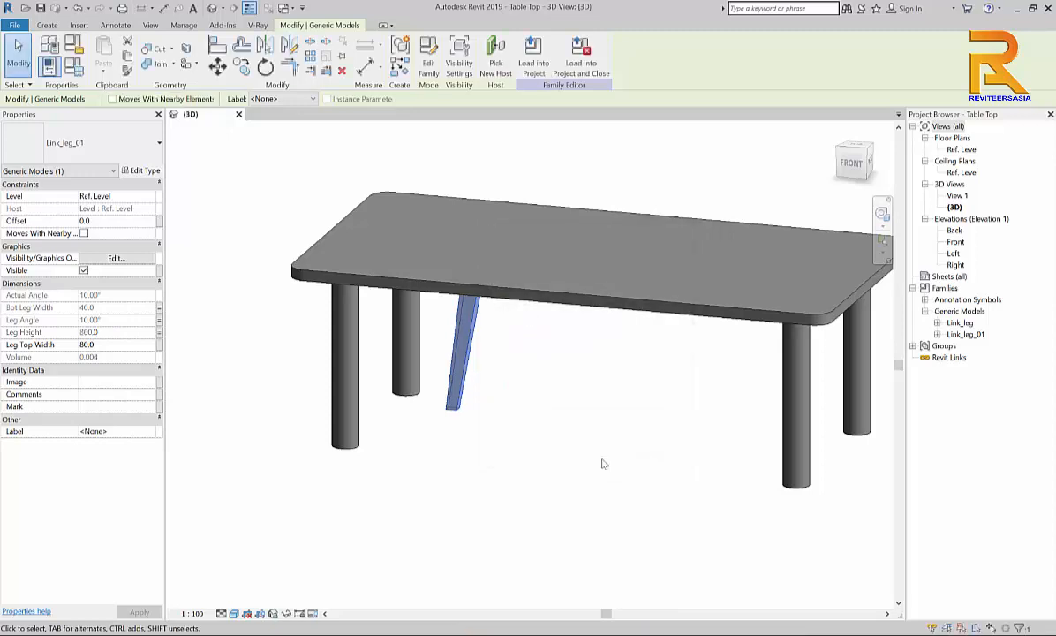
Step: Associate the tapered leg's Leg Top Width with a new type-based family parameter named Leg Top Width
{"action": "left_click", "coordinate": [159, 345]}
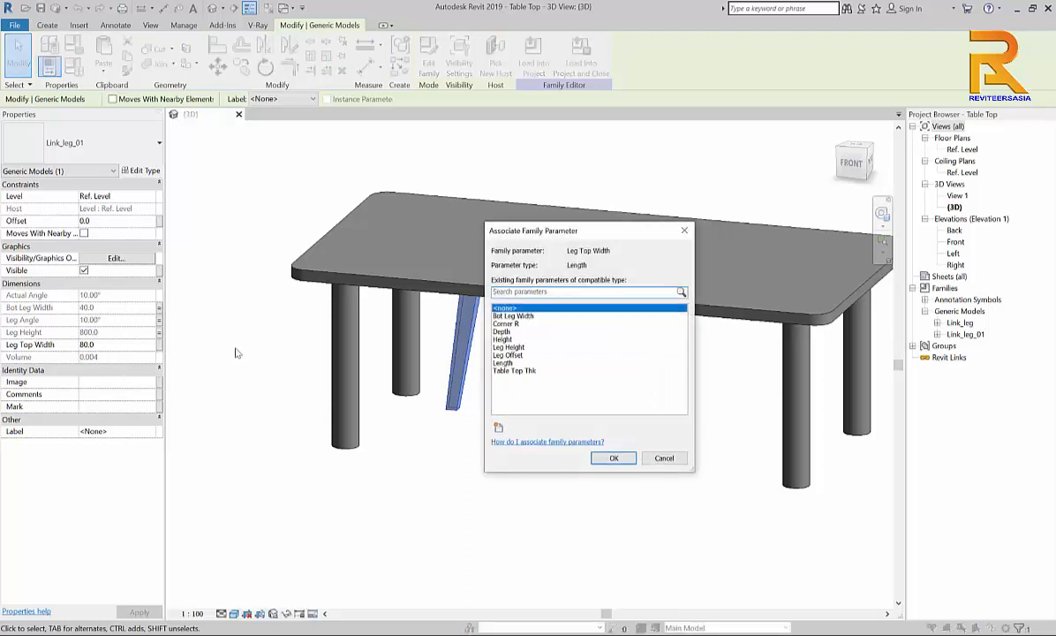
{"action": "left_click", "coordinate": [499, 426]}
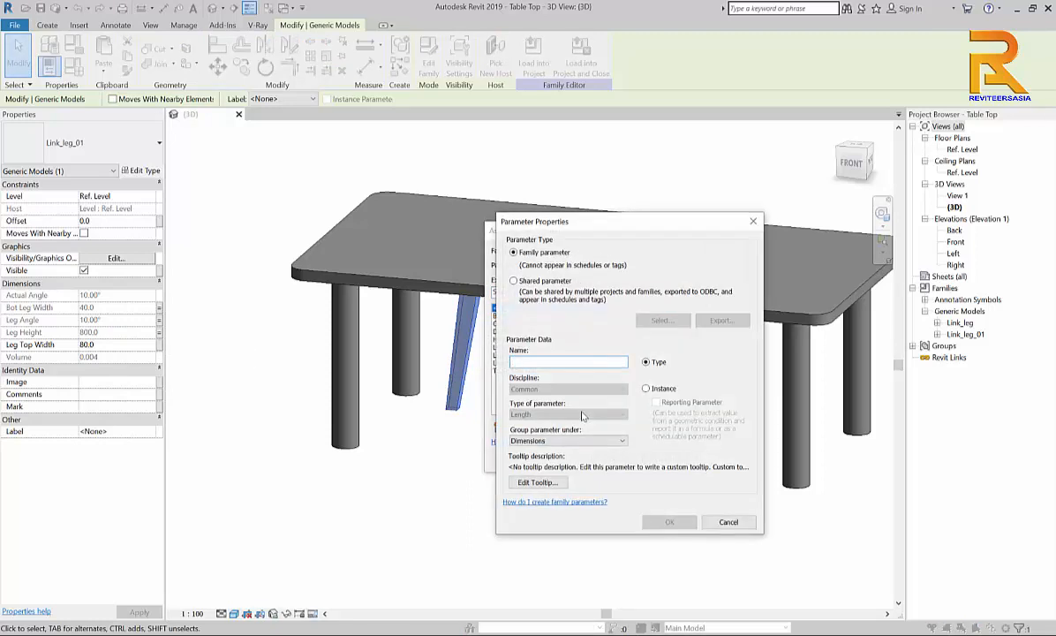
{"action": "type", "text": "Leg Top Width"}
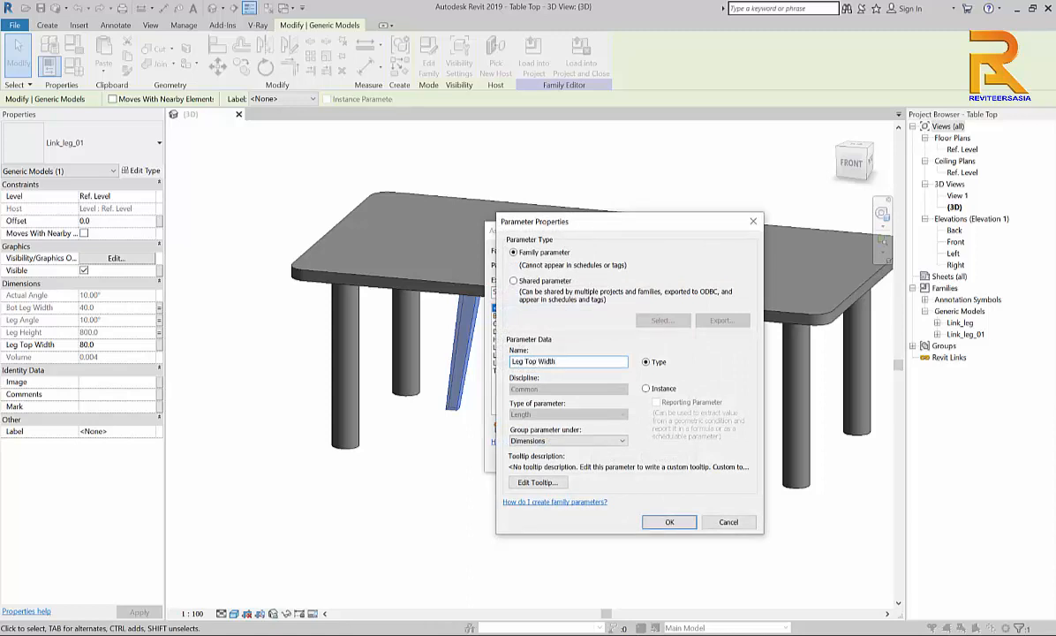
{"action": "key", "text": "Return"}
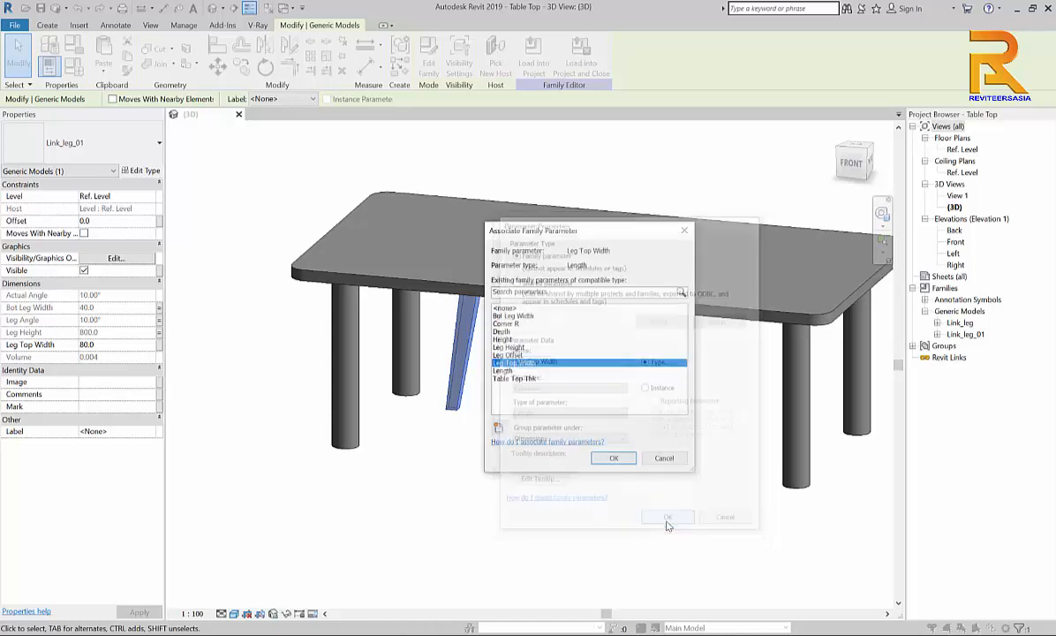
{"action": "left_click", "coordinate": [615, 458]}
{"action": "left_click", "coordinate": [613, 431]}
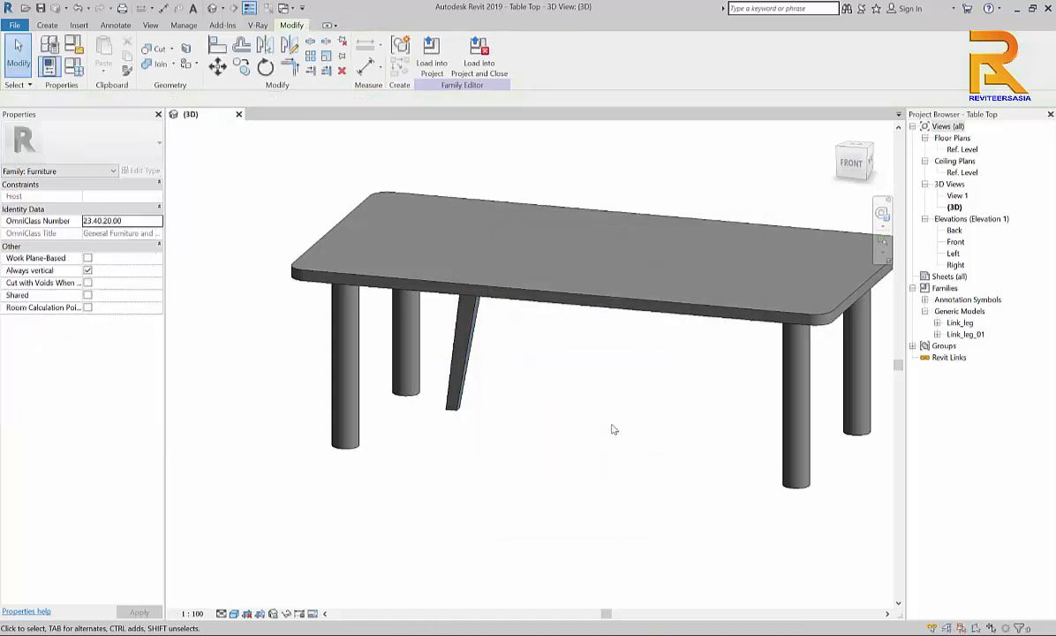
Step: In the Ref. Level floor plan, copy the tapered leg into the table's right half, about 429 mm left of the right leg reference plane
{"action": "double_click", "coordinate": [965, 150]}
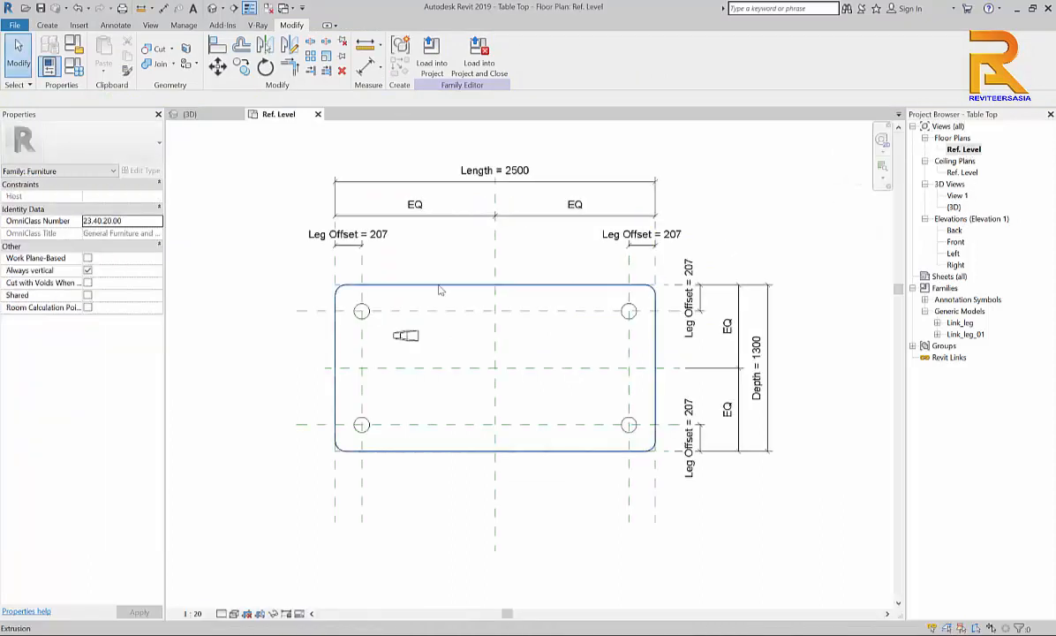
{"action": "scroll", "coordinate": [468, 315], "scroll_direction": "up", "scroll_amount": 3}
{"action": "left_click", "coordinate": [477, 311]}
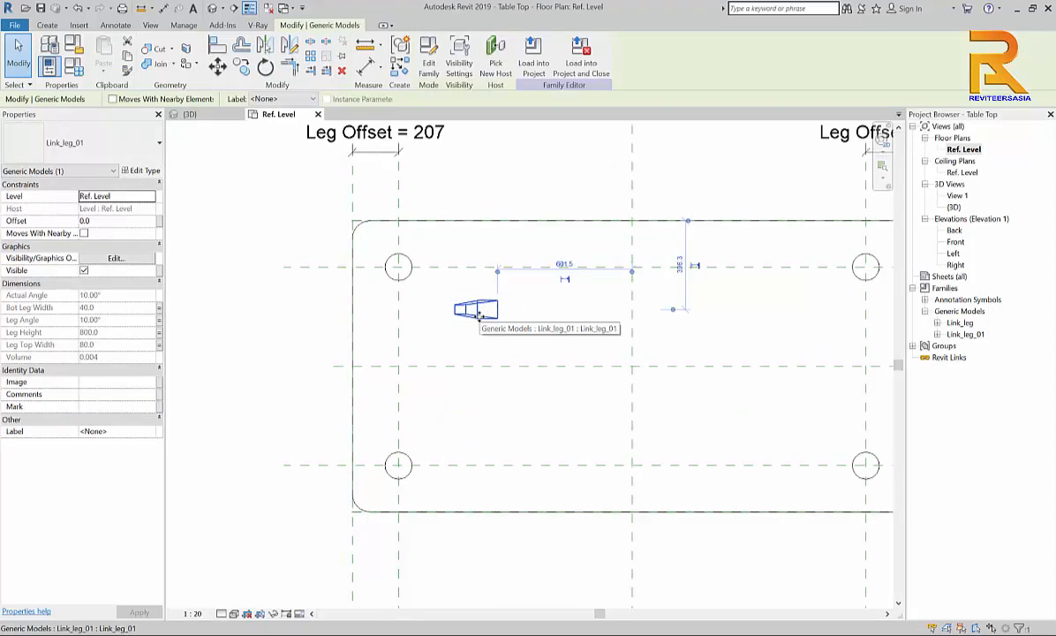
{"action": "left_click_drag", "start_coordinate": [476, 311], "coordinate": [801, 350], "text": "ctrl"}
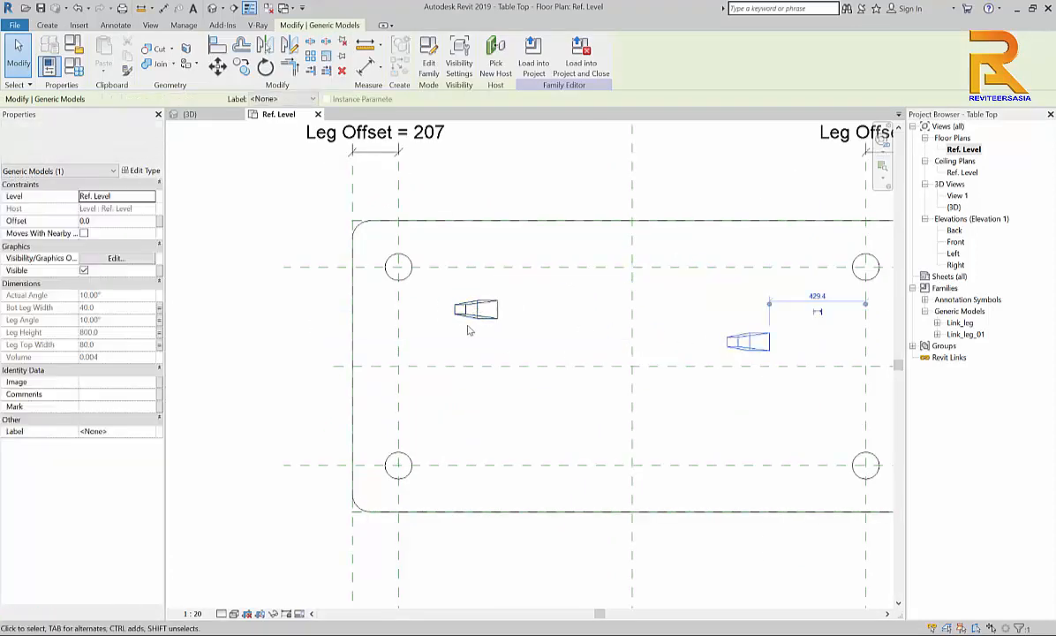
{"action": "left_click", "coordinate": [447, 283]}
Step: Copy the tapered leg in the table's left half down to just above the lower-left round leg
{"action": "scroll", "coordinate": [449, 329], "scroll_direction": "up", "scroll_amount": 2}
{"action": "scroll", "coordinate": [449, 329], "scroll_direction": "up", "scroll_amount": 1}
{"action": "left_click", "coordinate": [477, 307]}
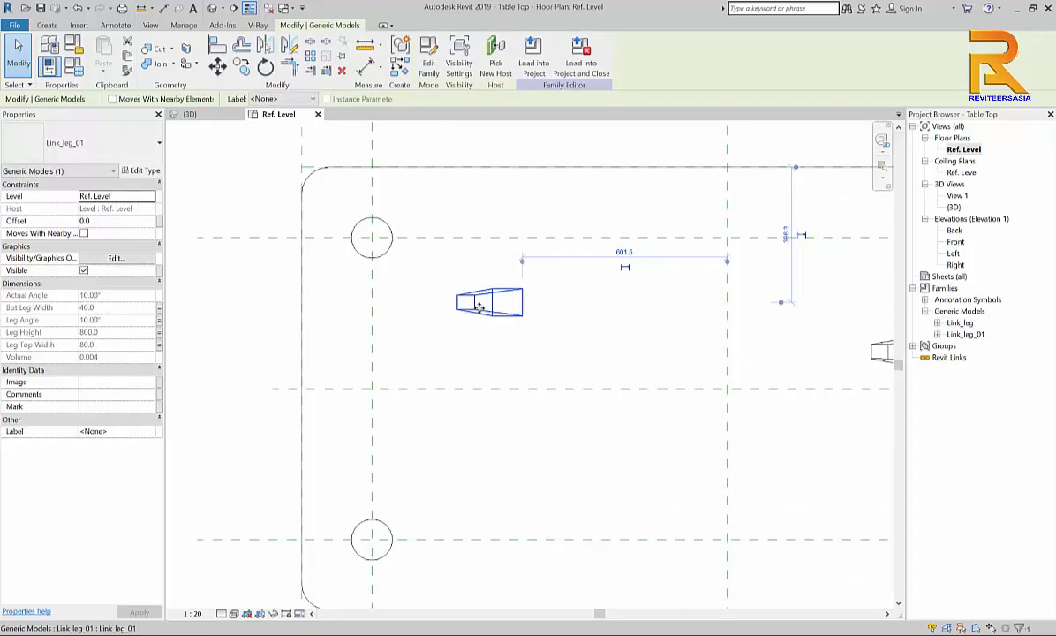
{"action": "left_click_drag", "start_coordinate": [486, 302], "coordinate": [431, 480], "text": "ctrl"}
{"action": "key", "text": "Escape"}
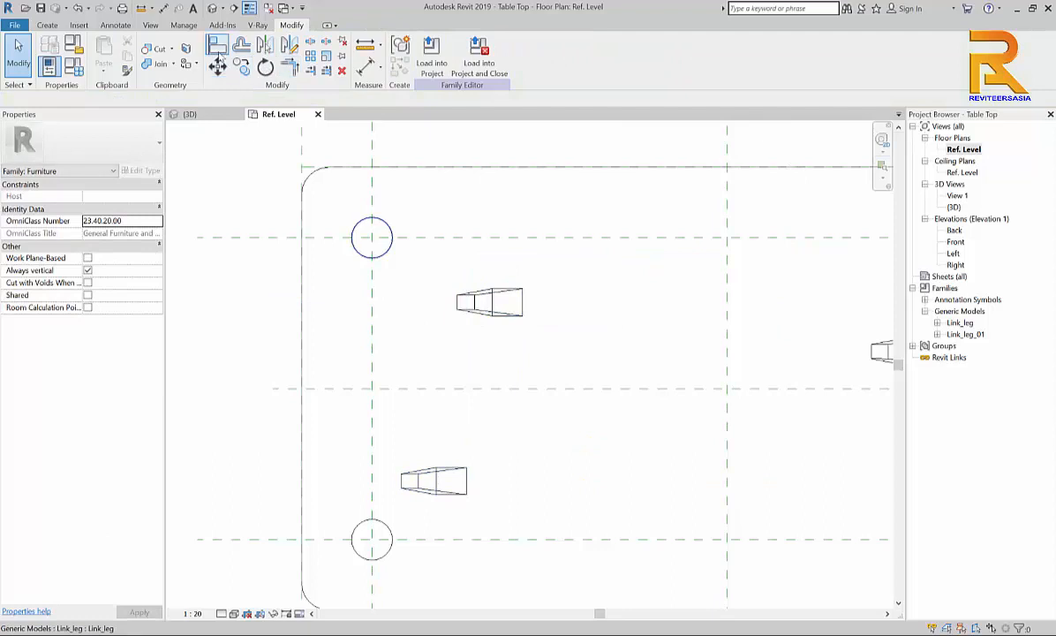
Step: Align the upper-left tapered leg with the horizontal and vertical reference planes crossing at the upper-left round leg
{"action": "key", "text": "a"}
{"action": "key", "text": "l"}
{"action": "left_click", "coordinate": [445, 237]}
{"action": "left_click", "coordinate": [493, 302]}
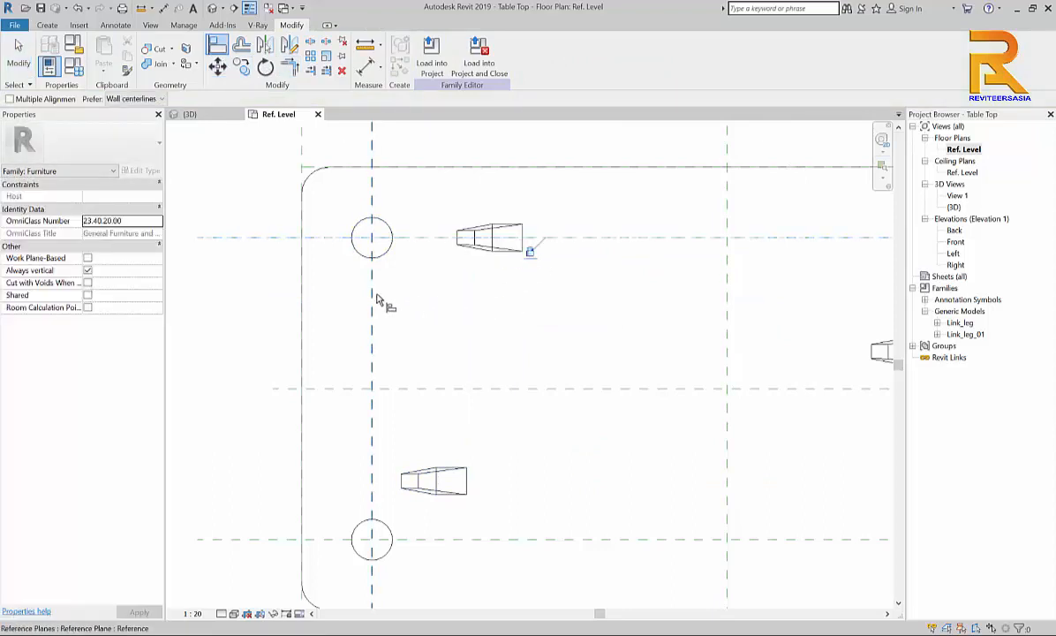
{"action": "left_click", "coordinate": [373, 295]}
{"action": "left_click", "coordinate": [520, 243]}
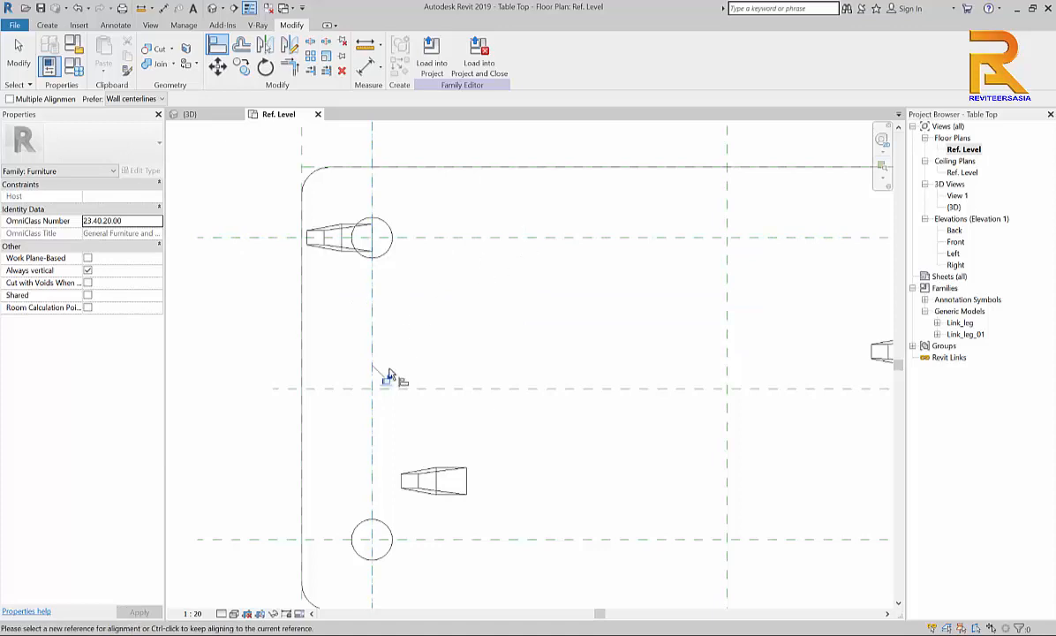
Step: Align the lower-left tapered leg with both reference planes through the lower-left round leg, locking it to the vertical plane
{"action": "left_click", "coordinate": [443, 540]}
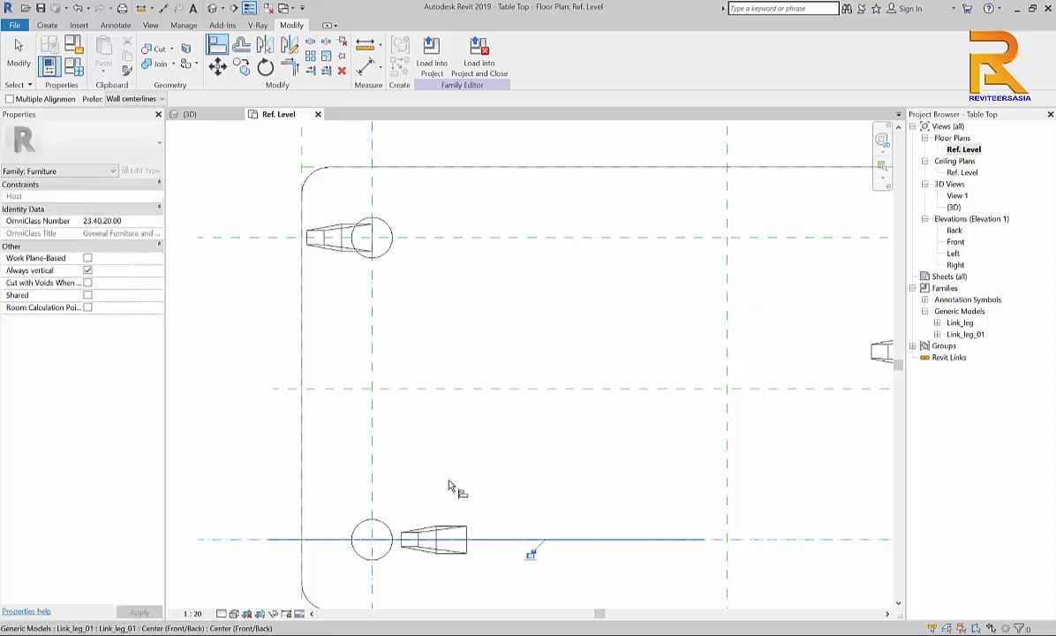
{"action": "left_click", "coordinate": [454, 482]}
{"action": "left_click", "coordinate": [372, 461]}
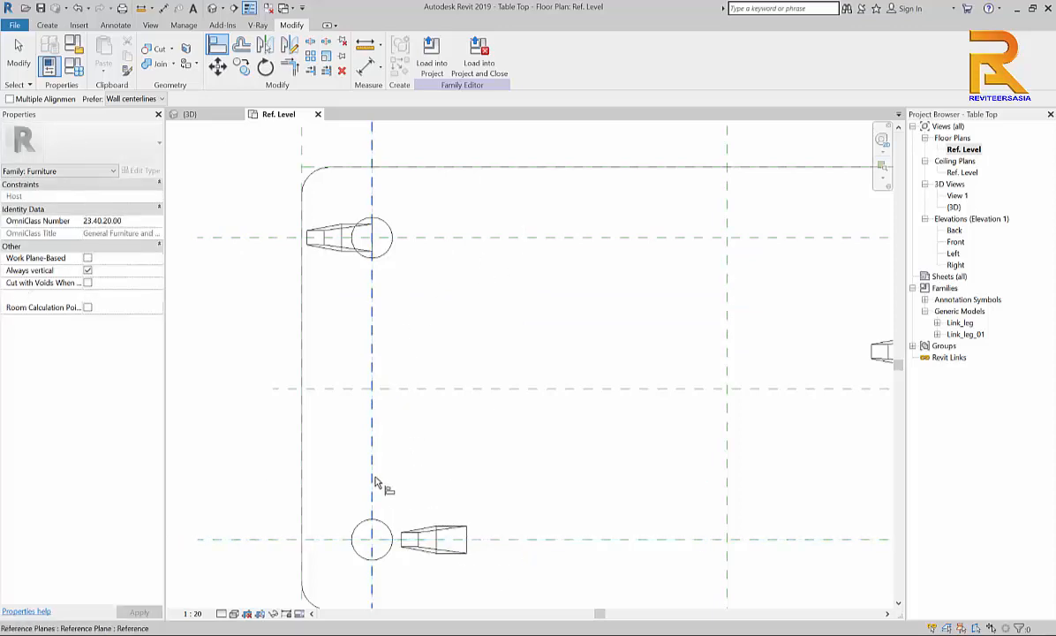
{"action": "left_click", "coordinate": [467, 541]}
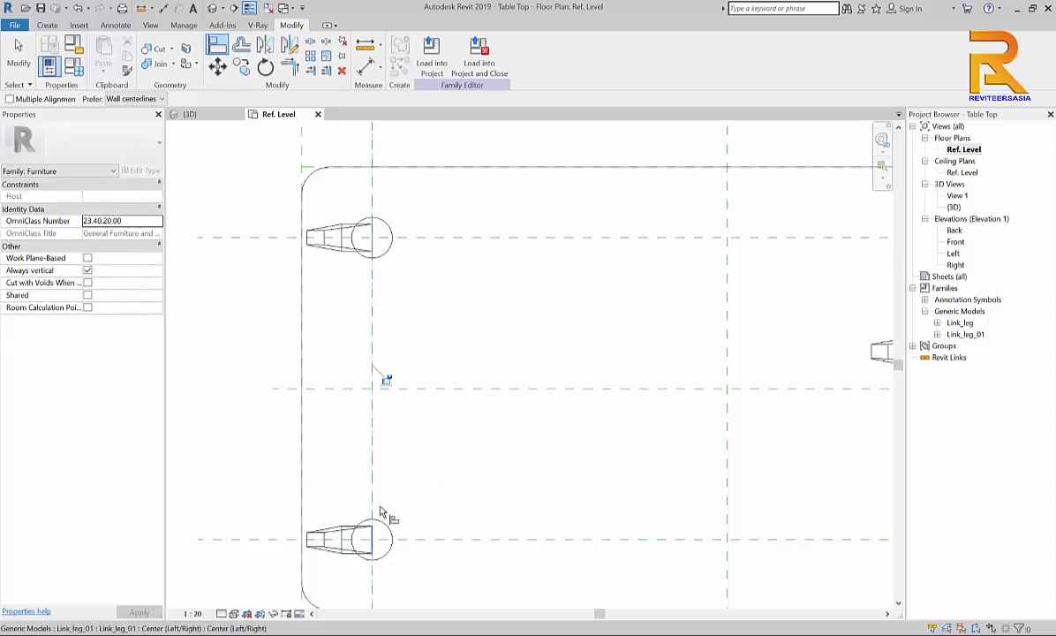
{"action": "left_click", "coordinate": [386, 378]}
{"action": "middle_click_drag", "start_coordinate": [411, 380], "coordinate": [213, 394]}
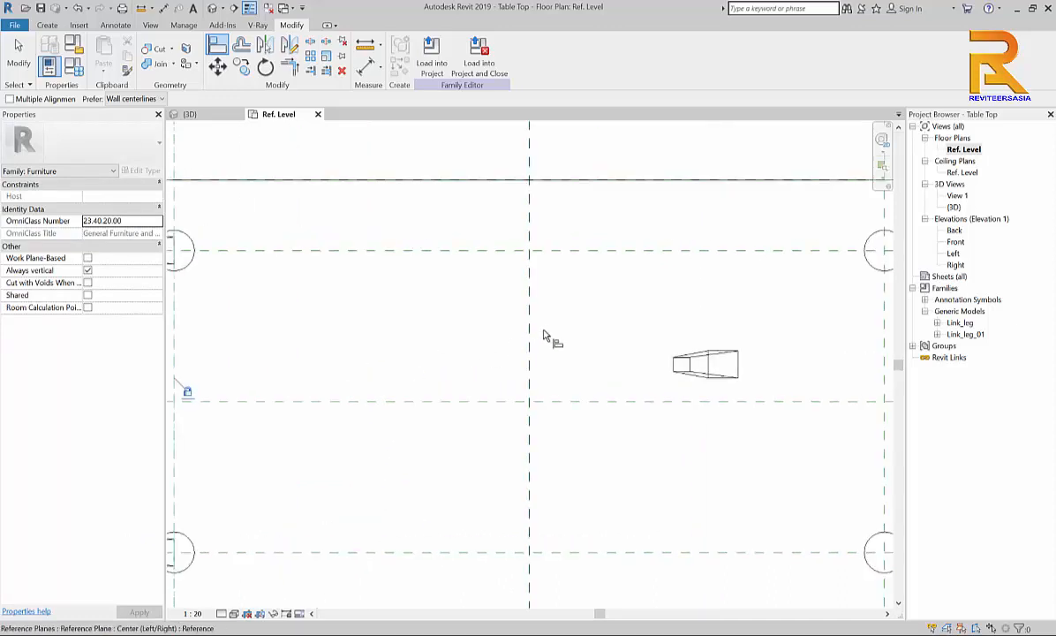
{"action": "key", "text": "Escape"}
{"action": "key", "text": "Escape"}
Step: Rotate the tapered leg in the table's right half by 180° and copy it down beside the lower-right round leg
{"action": "middle_click_drag", "start_coordinate": [523, 326], "coordinate": [388, 339]}
{"action": "left_click", "coordinate": [565, 375]}
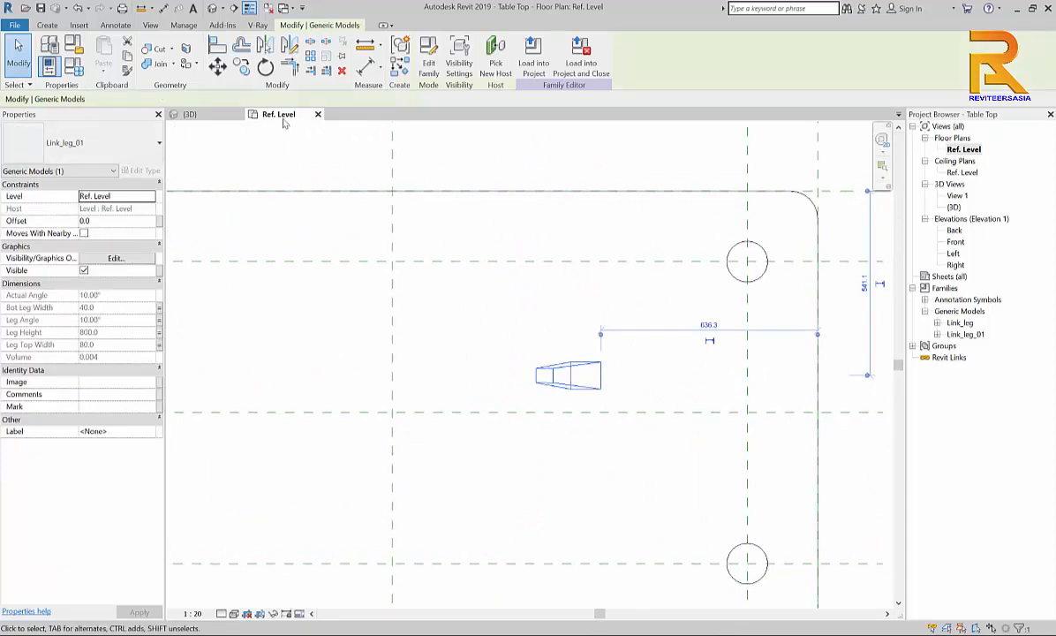
{"action": "left_click", "coordinate": [266, 67]}
{"action": "left_click", "coordinate": [633, 302]}
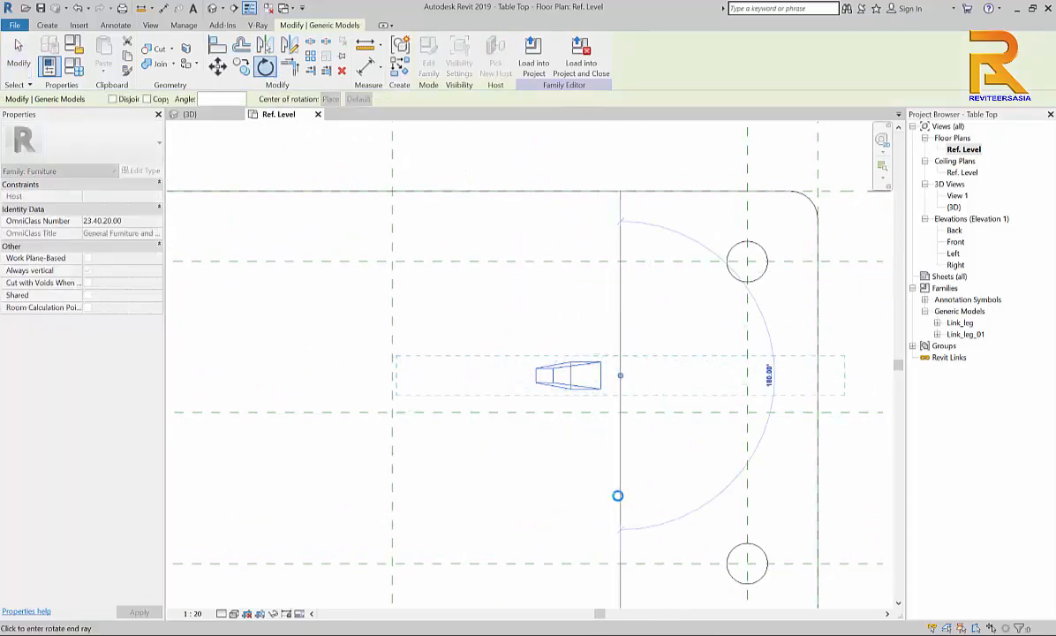
{"action": "left_click", "coordinate": [620, 494]}
{"action": "middle_click_drag", "start_coordinate": [632, 478], "coordinate": [510, 494]}
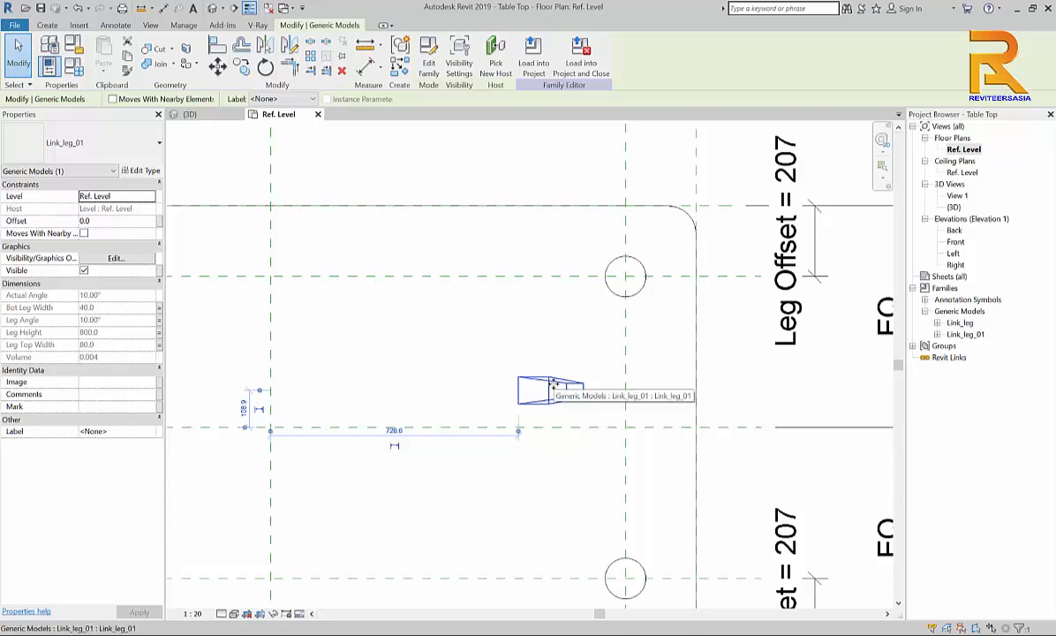
{"action": "left_click_drag", "start_coordinate": [554, 385], "coordinate": [544, 555], "text": "ctrl"}
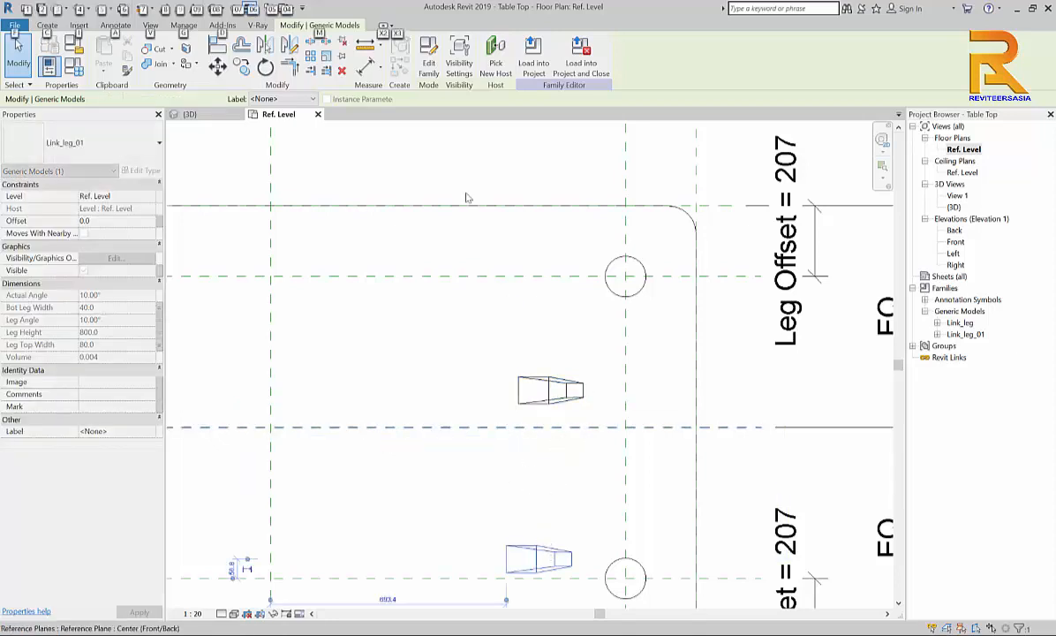
{"action": "left_click", "coordinate": [266, 67]}
Step: Align the upper tapered leg in the right half with the horizontal and vertical reference planes through the upper-right round leg
{"action": "left_click", "coordinate": [217, 45]}
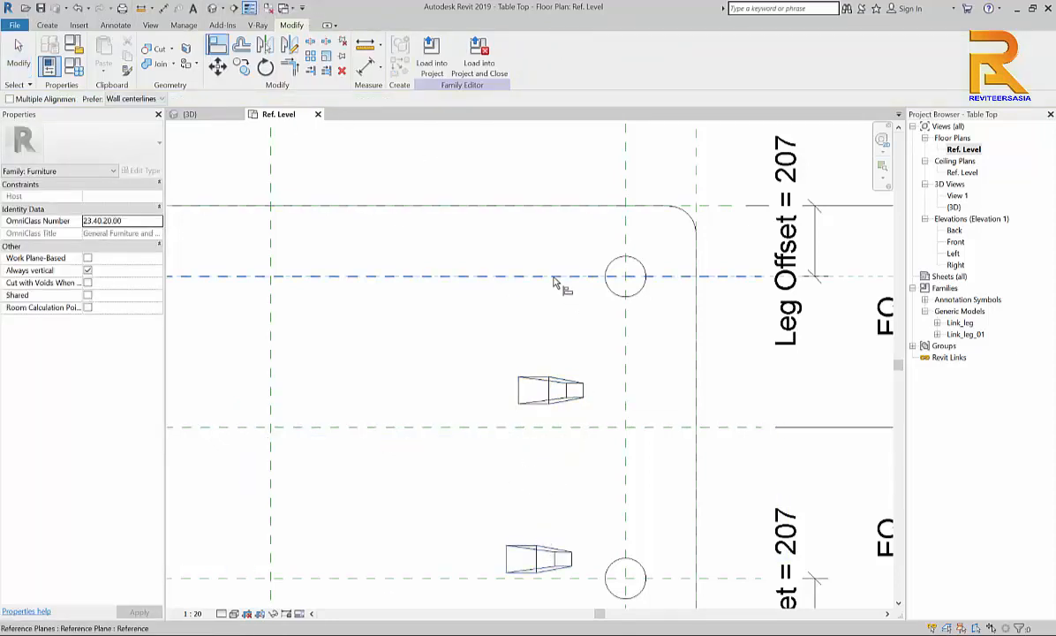
{"action": "left_click", "coordinate": [553, 277]}
{"action": "left_click", "coordinate": [550, 390]}
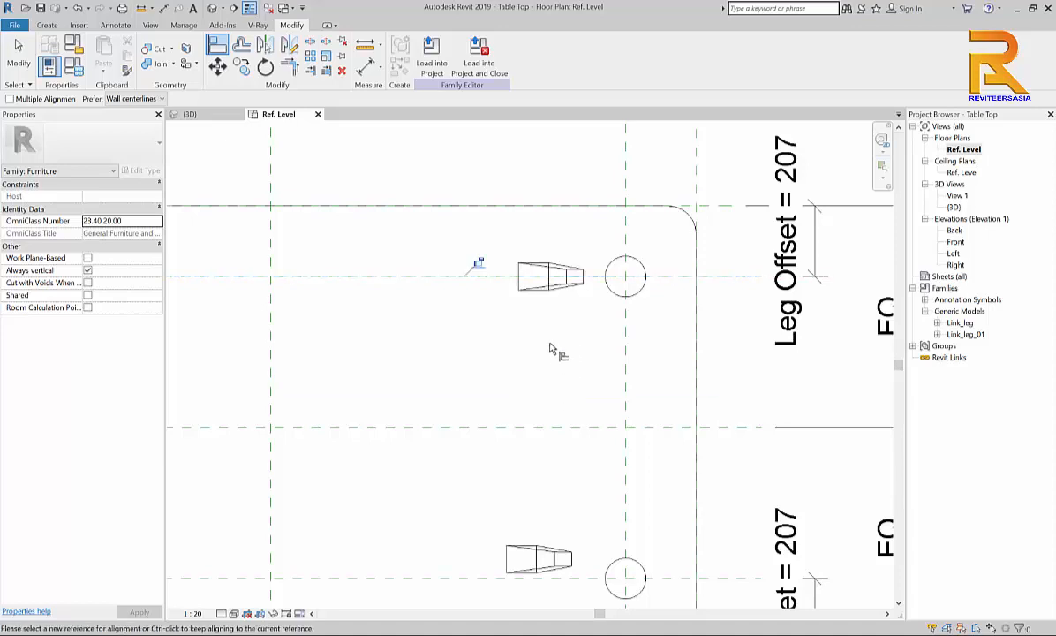
{"action": "left_click", "coordinate": [627, 344]}
{"action": "left_click", "coordinate": [525, 276]}
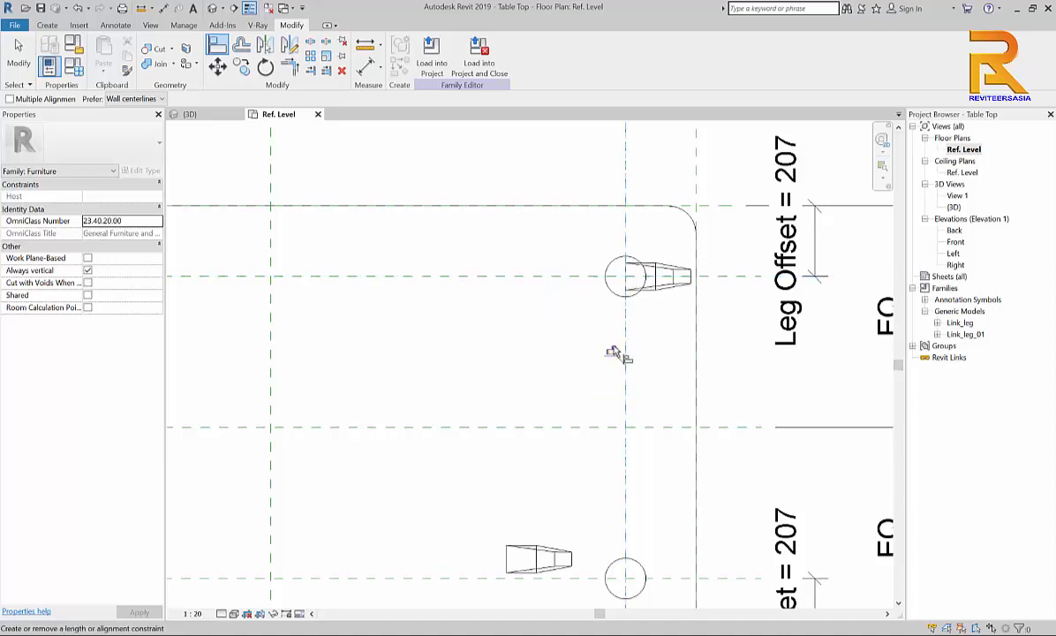
Step: Align the lower-right tapered leg with the horizontal and vertical reference planes through the lower-right round leg
{"action": "left_click", "coordinate": [563, 578]}
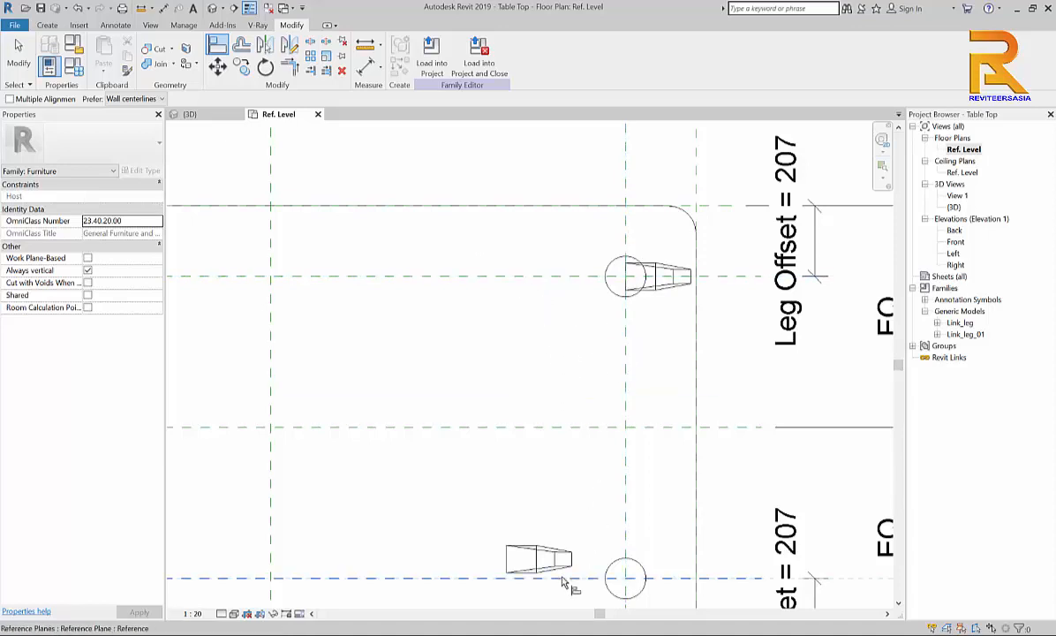
{"action": "left_click", "coordinate": [509, 563]}
{"action": "left_click", "coordinate": [625, 513]}
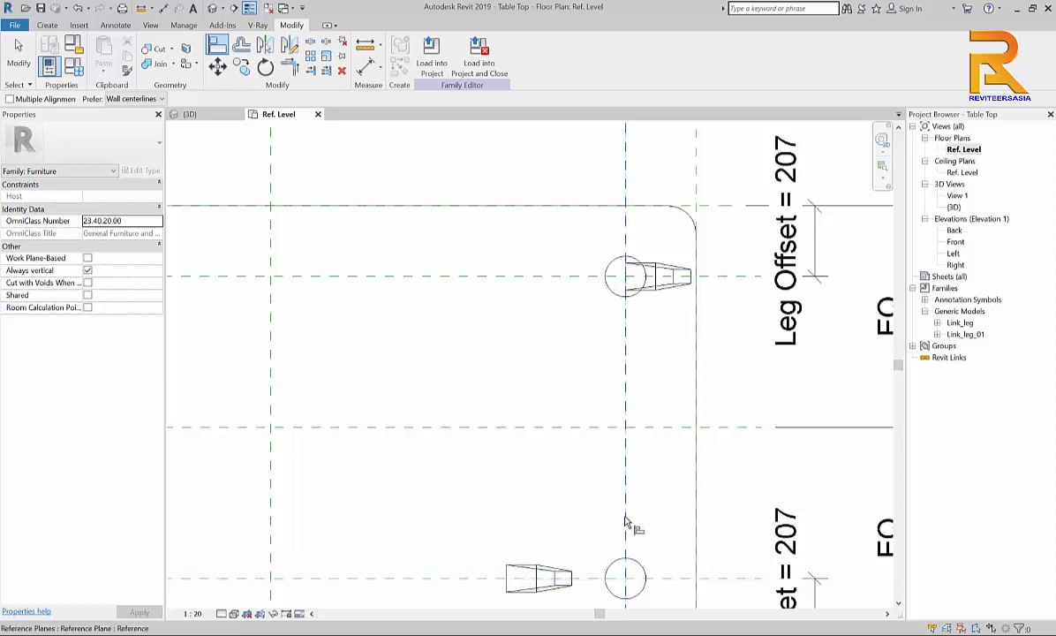
{"action": "left_click", "coordinate": [518, 574]}
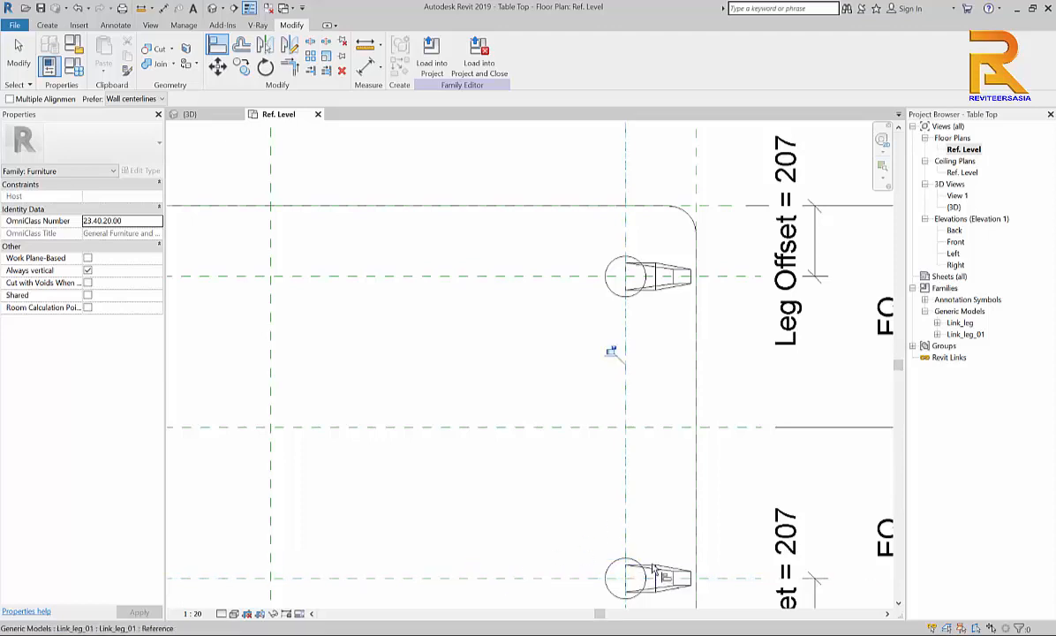
{"action": "key", "text": "Escape"}
Step: Open the 3D view and examine the tapered legs beside the round legs at the table's corners
{"action": "left_click", "coordinate": [212, 9]}
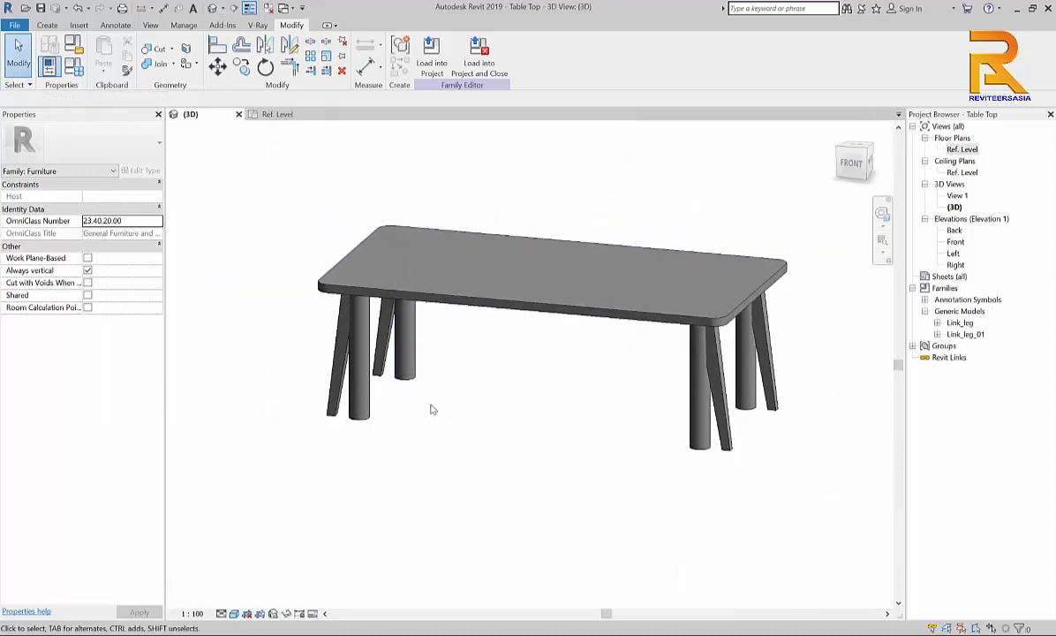
{"action": "middle_click_drag", "start_coordinate": [442, 464], "coordinate": [620, 458], "text": "ctrl"}
{"action": "key", "text": "alt"}
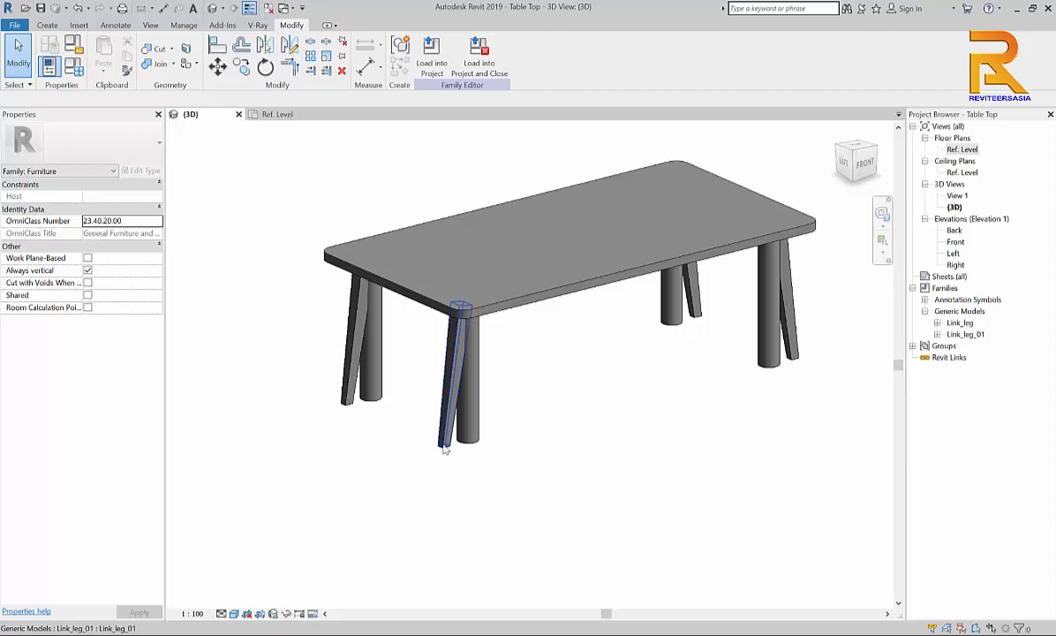
{"action": "middle_click_drag", "start_coordinate": [530, 566], "coordinate": [619, 535]}
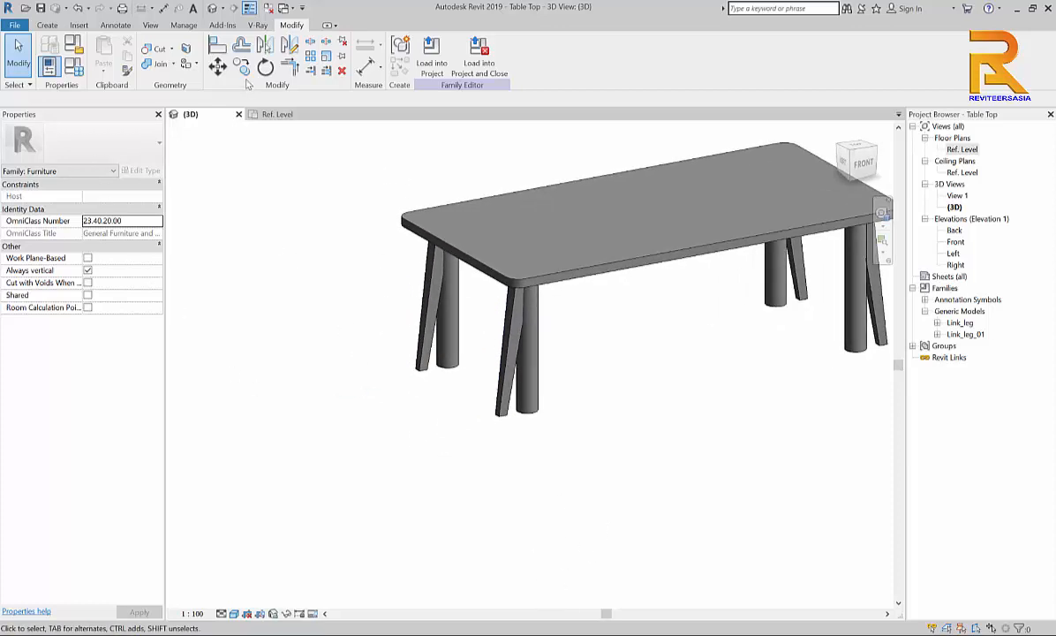
Step: Open the Front elevation at the table's left legs
{"action": "left_click", "coordinate": [955, 243]}
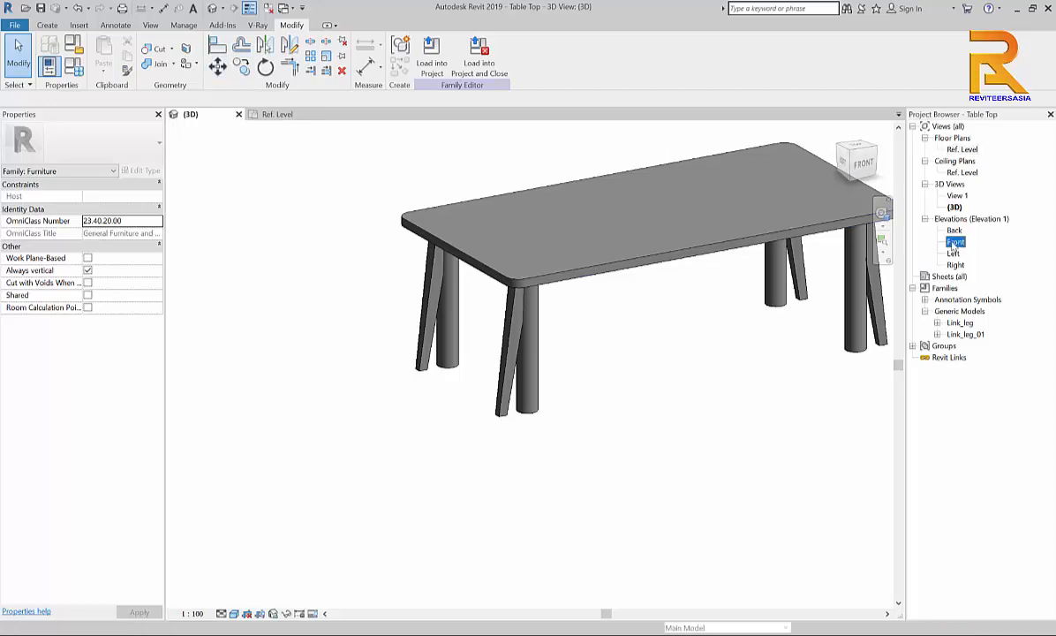
{"action": "double_click", "coordinate": [955, 243]}
{"action": "scroll", "coordinate": [556, 347], "scroll_direction": "up", "scroll_amount": 3}
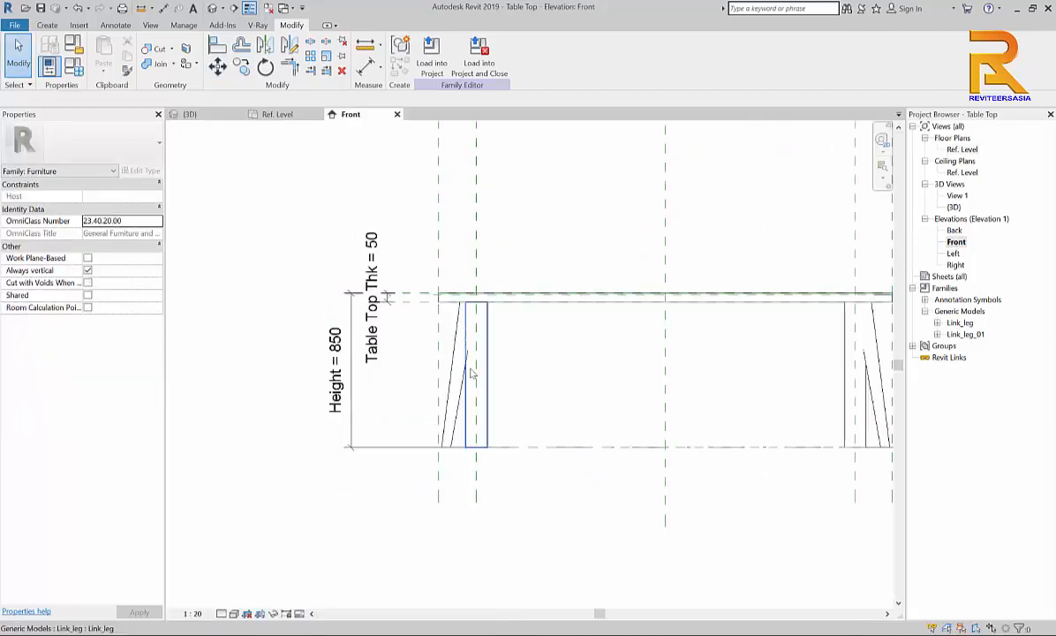
{"action": "middle_click_drag", "start_coordinate": [480, 368], "coordinate": [624, 353]}
{"action": "scroll", "coordinate": [545, 357], "scroll_direction": "up", "scroll_amount": 1}
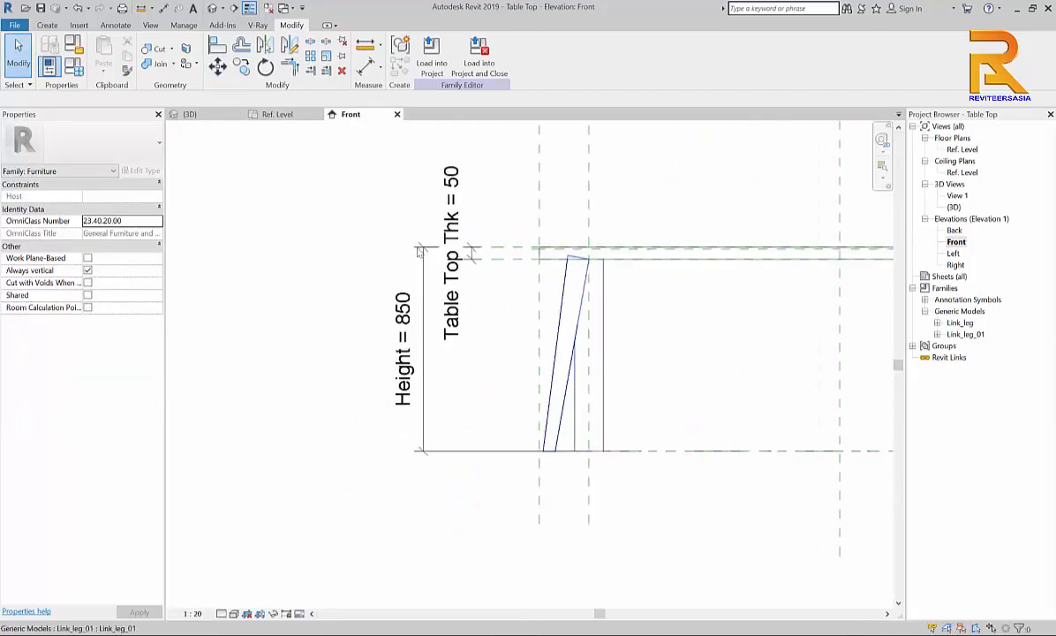
Step: Test the Rectangular Leg type's Leg Angle by applying 5°, and set it to 15°
{"action": "left_click", "coordinate": [74, 65]}
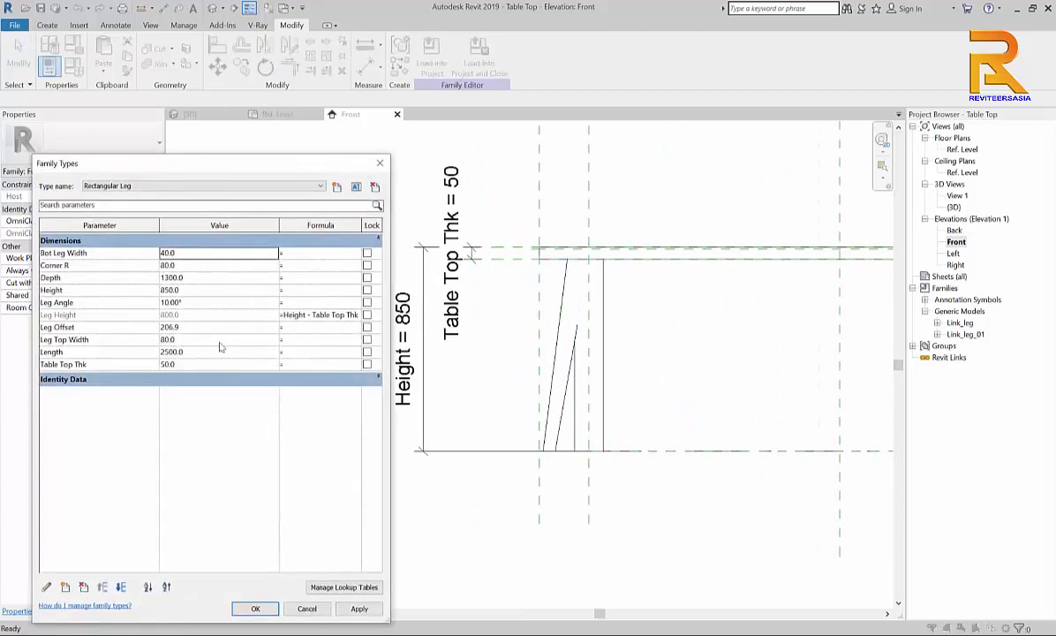
{"action": "left_click", "coordinate": [193, 302]}
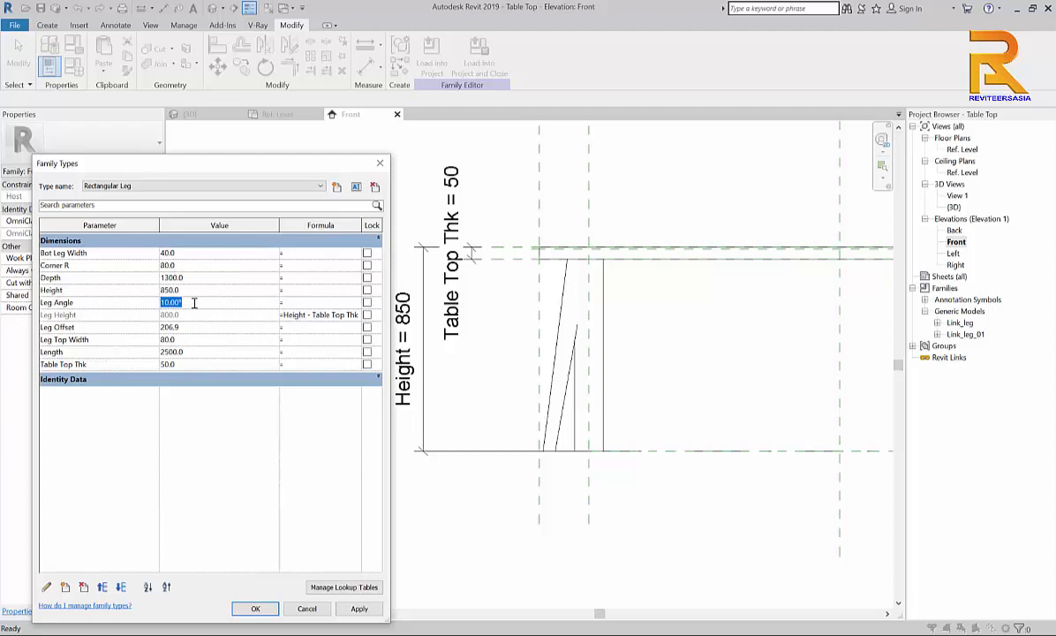
{"action": "type", "text": "5"}
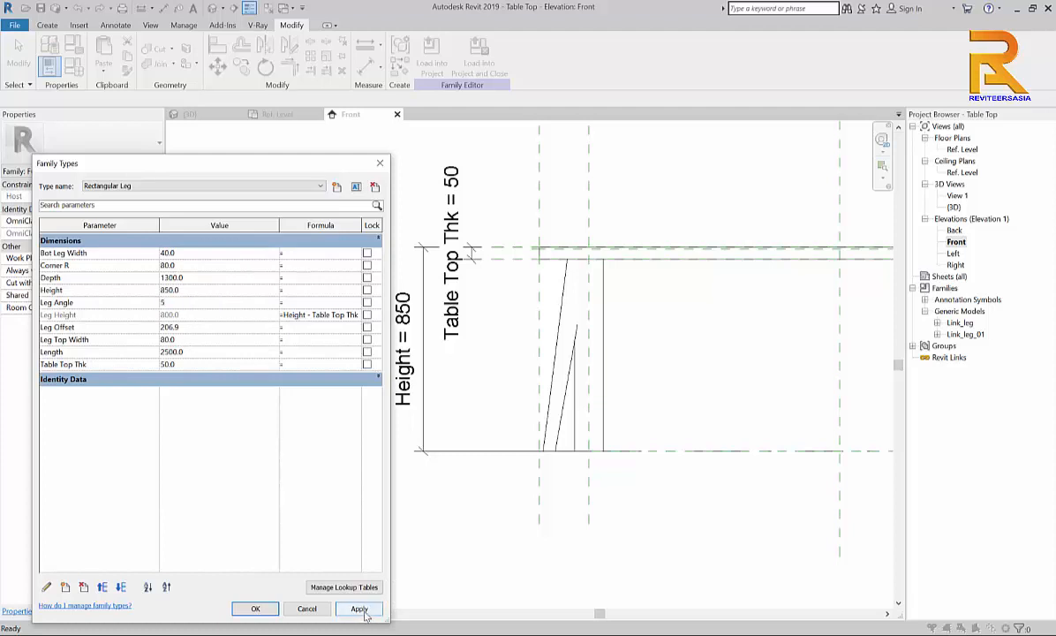
{"action": "left_click", "coordinate": [361, 611]}
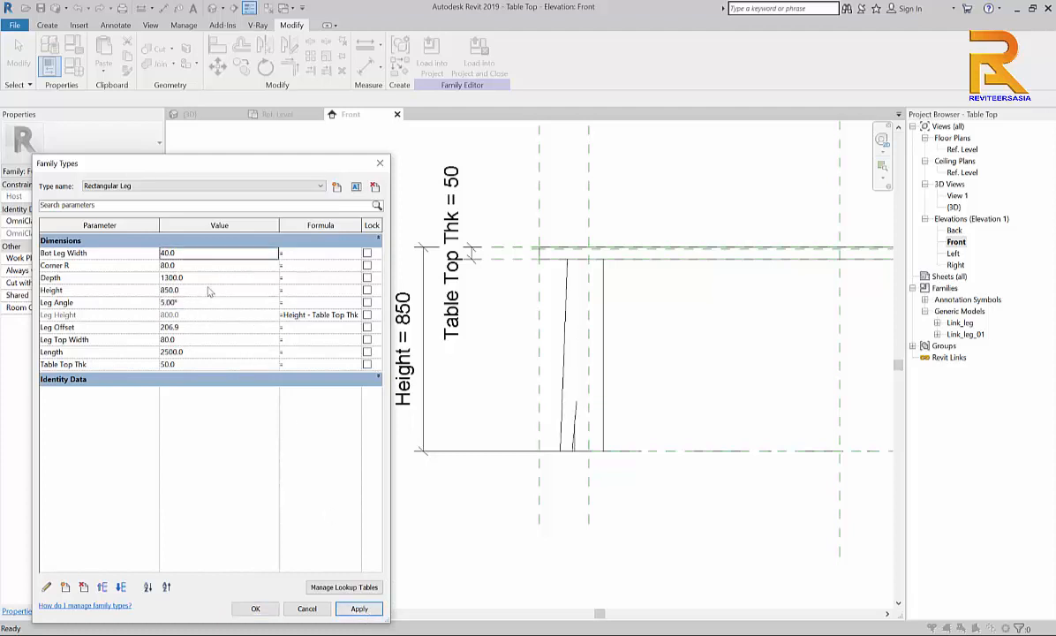
{"action": "left_click", "coordinate": [197, 304]}
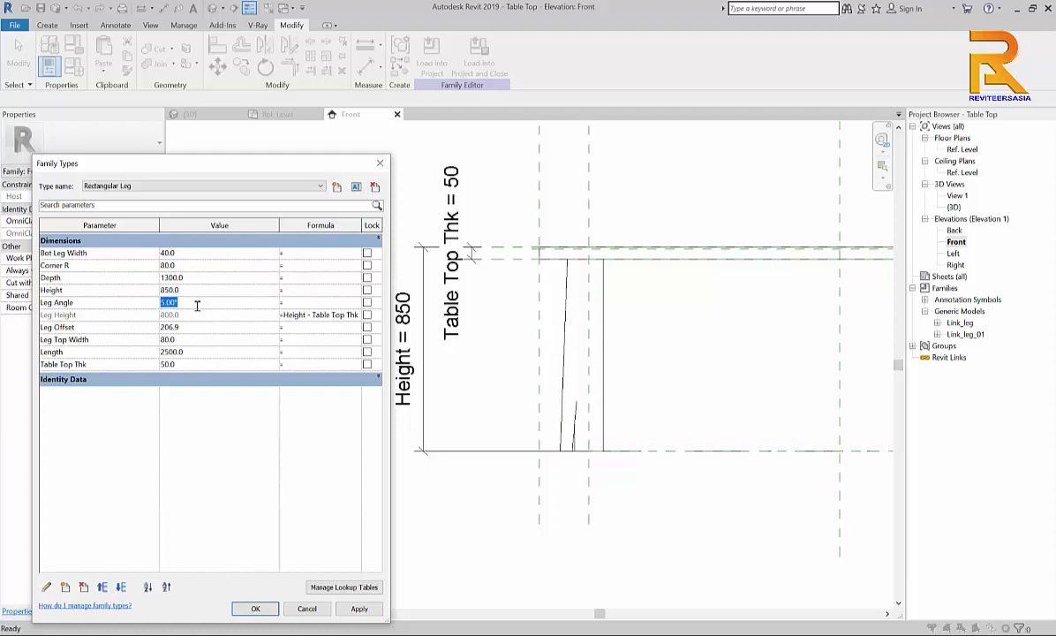
{"action": "type", "text": "15"}
{"action": "left_click", "coordinate": [359, 609]}
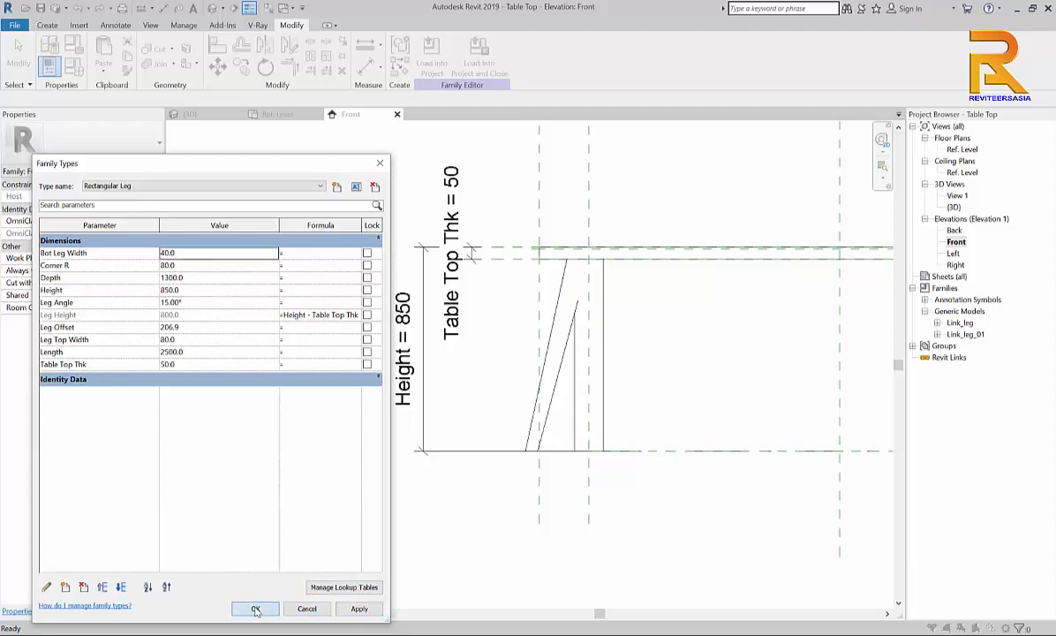
{"action": "left_click", "coordinate": [256, 610]}
Step: Examine how the left tapered leg's foot meets the base level and the table-edge reference plane in the Front elevation
{"action": "scroll", "coordinate": [521, 439], "scroll_direction": "up", "scroll_amount": 2}
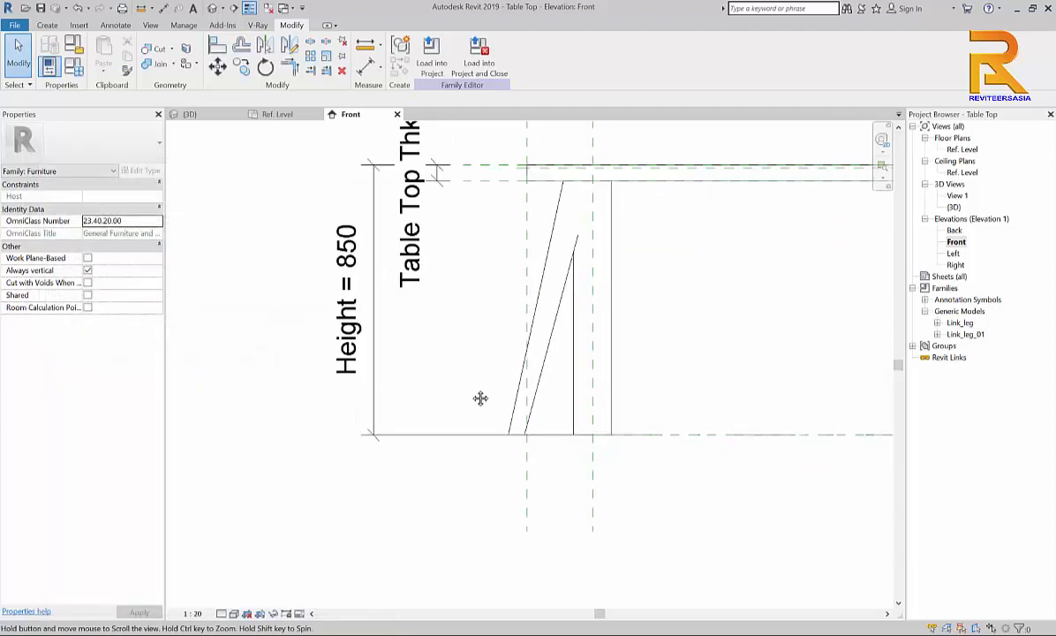
{"action": "scroll", "coordinate": [479, 398], "scroll_direction": "up", "scroll_amount": 2}
{"action": "middle_click_drag", "start_coordinate": [502, 377], "coordinate": [483, 435]}
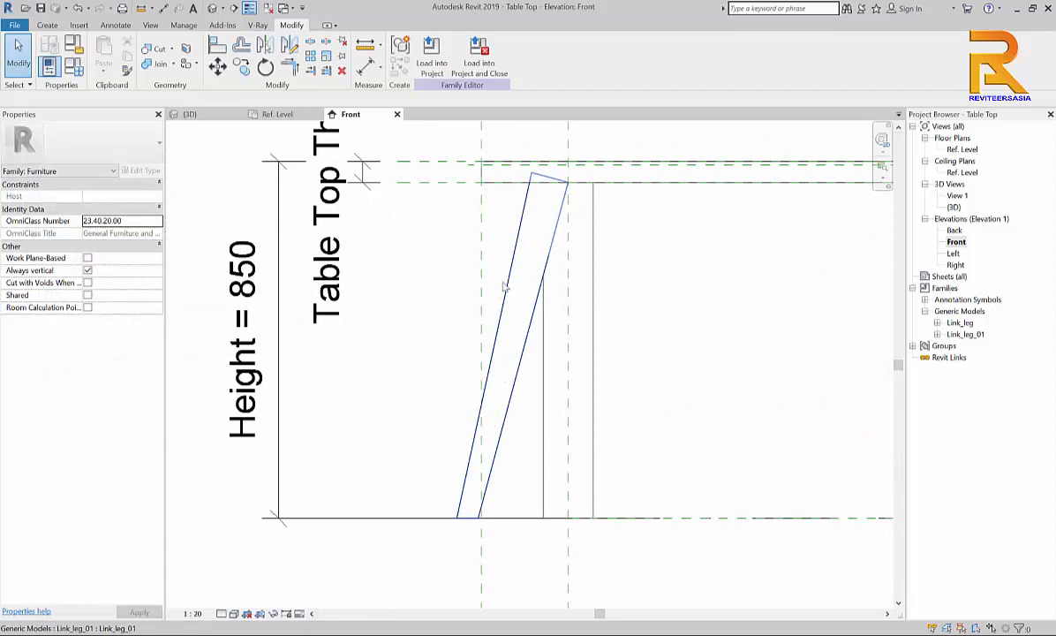
{"action": "middle_click_drag", "start_coordinate": [519, 399], "coordinate": [546, 344]}
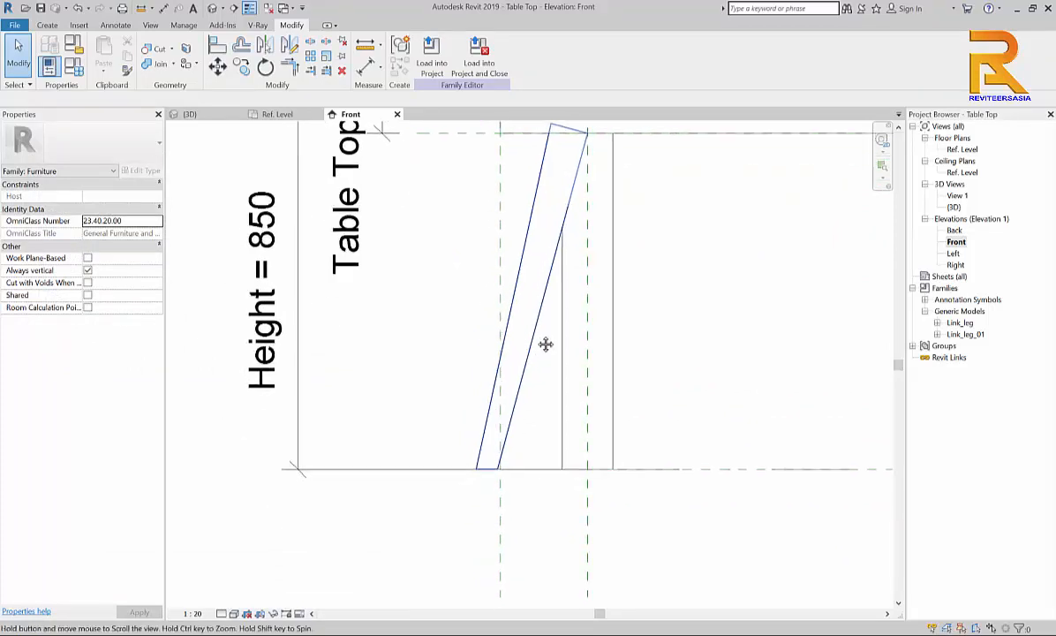
{"action": "scroll", "coordinate": [539, 355], "scroll_direction": "up", "scroll_amount": 4}
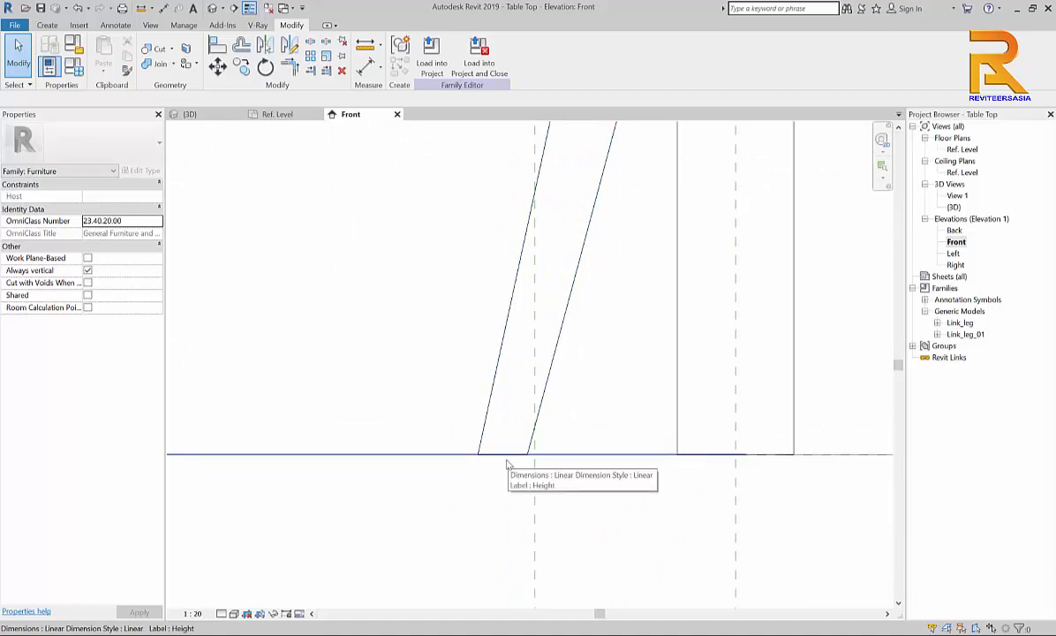
{"action": "middle_click_drag", "start_coordinate": [506, 461], "coordinate": [559, 455]}
{"action": "scroll", "coordinate": [488, 404], "scroll_direction": "down", "scroll_amount": 3}
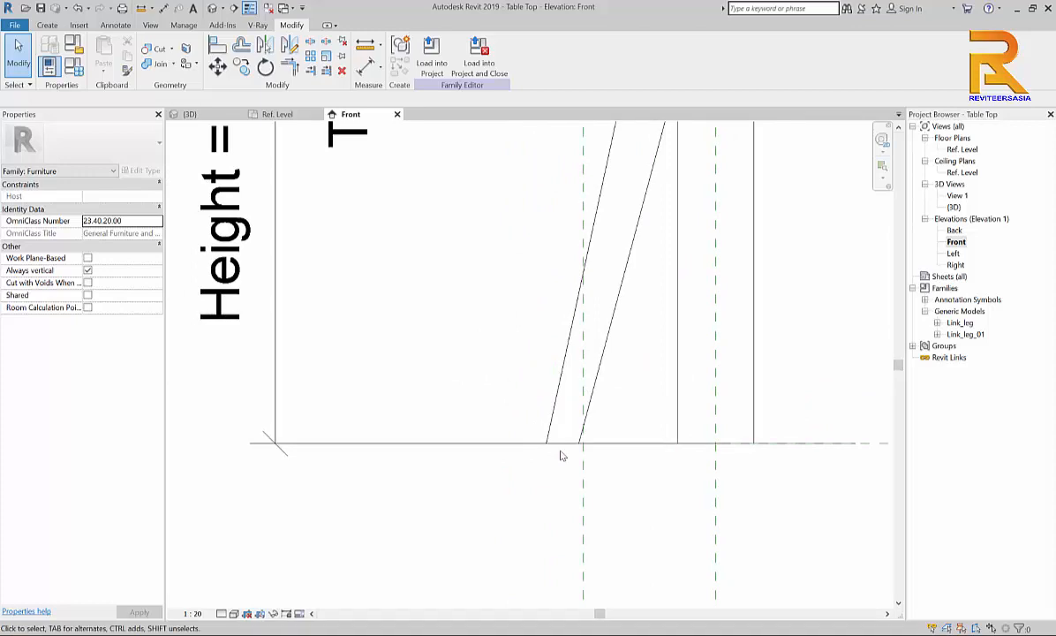
Step: Test the tapered legs in the Front elevation by applying a Leg Angle of 5°, and set it back to 15°
{"action": "scroll", "coordinate": [560, 455], "scroll_direction": "up", "scroll_amount": 4}
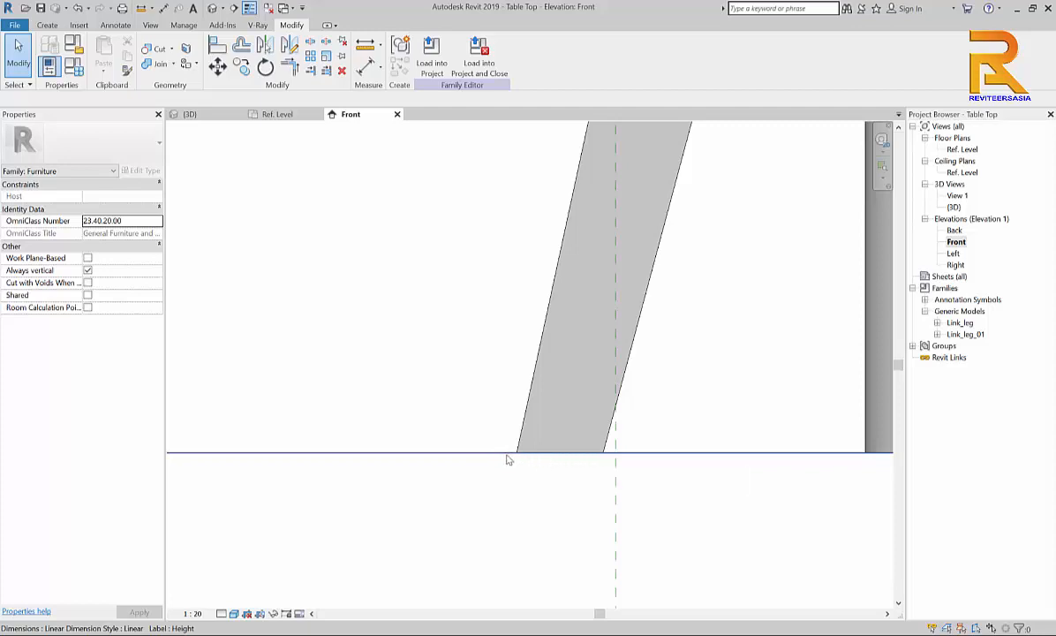
{"action": "middle_click_drag", "start_coordinate": [554, 469], "coordinate": [540, 439]}
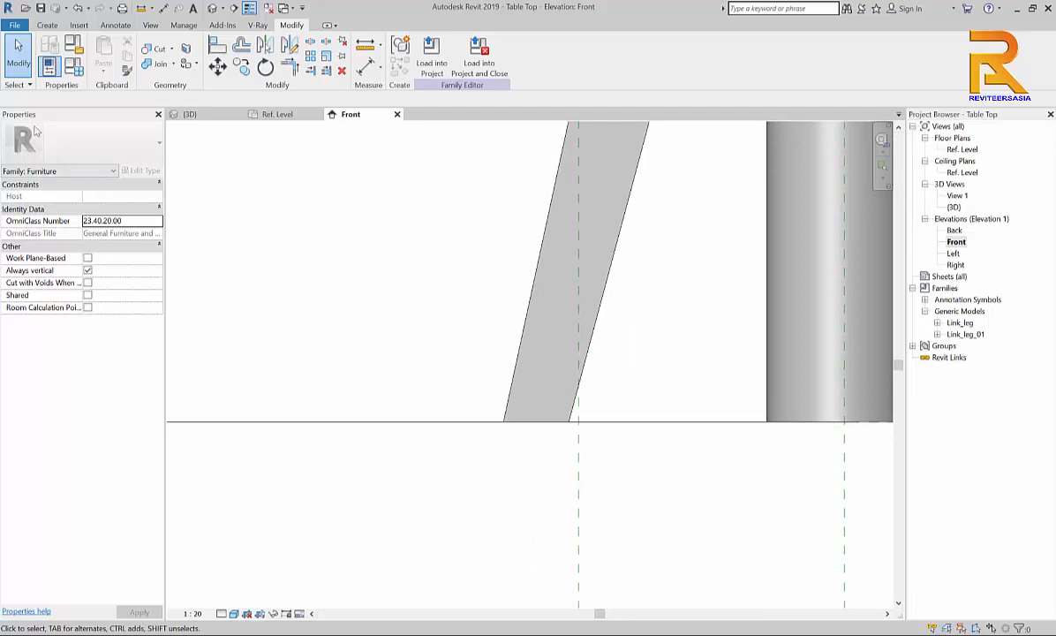
{"action": "left_click", "coordinate": [73, 65]}
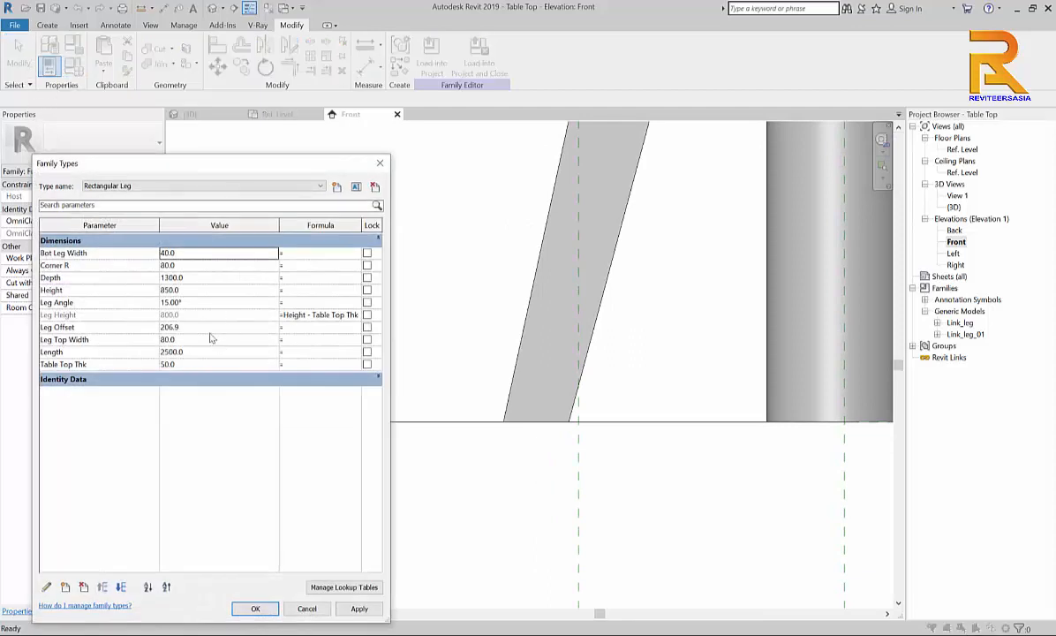
{"action": "left_click", "coordinate": [196, 304]}
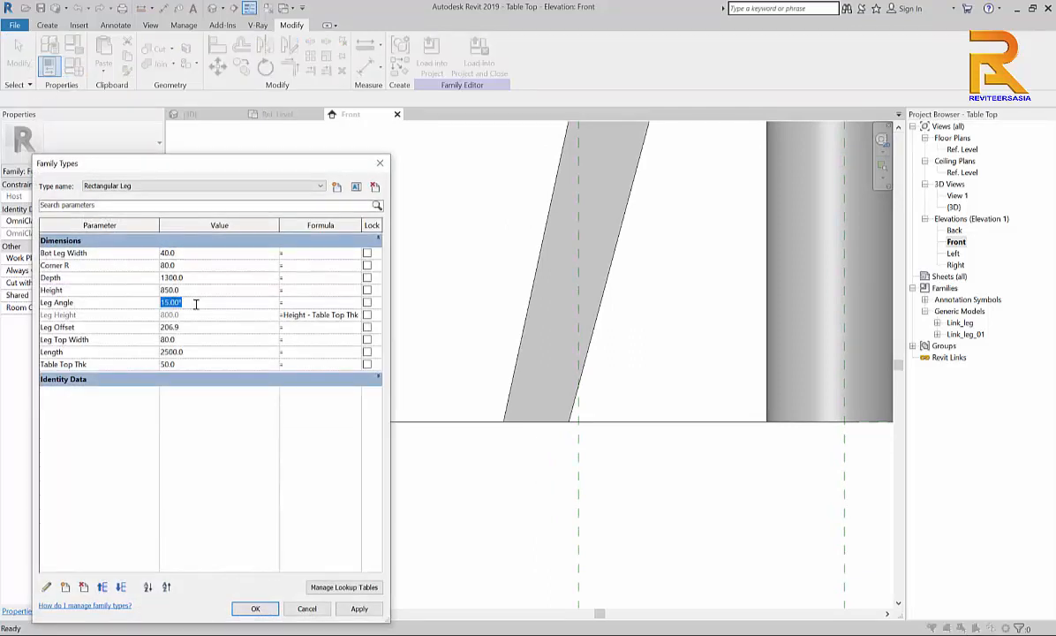
{"action": "type", "text": "5"}
{"action": "left_click", "coordinate": [358, 608]}
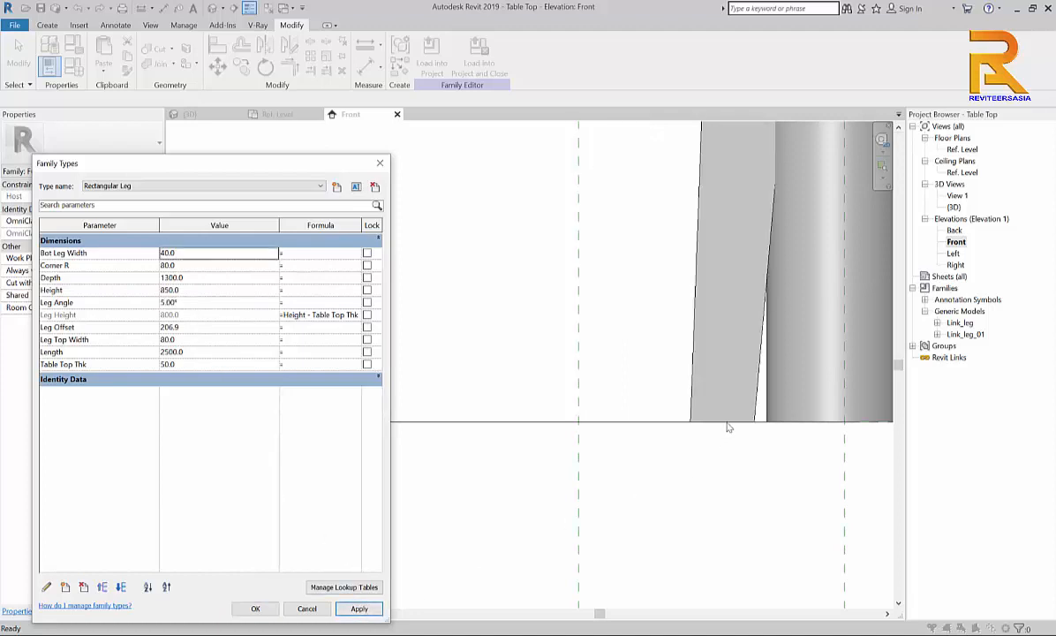
{"action": "left_click", "coordinate": [193, 302]}
{"action": "key", "text": "BackSpace"}
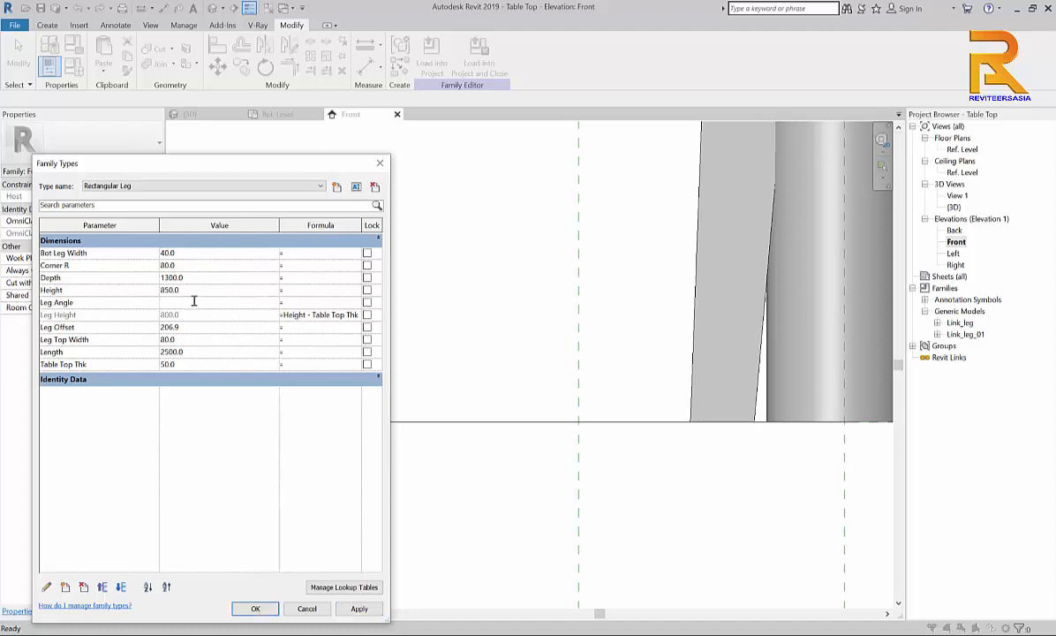
{"action": "left_click", "coordinate": [358, 608]}
{"action": "left_click", "coordinate": [255, 608]}
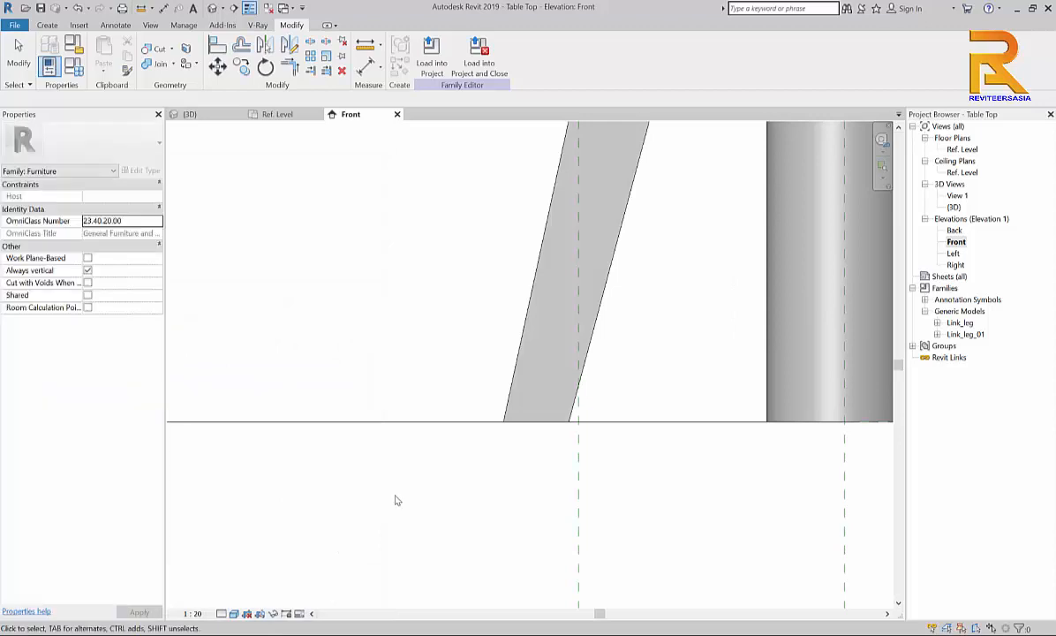
Step: Open the 3D view and examine the whole table with its tapered and round legs
{"action": "scroll", "coordinate": [389, 504], "scroll_direction": "down", "scroll_amount": 5}
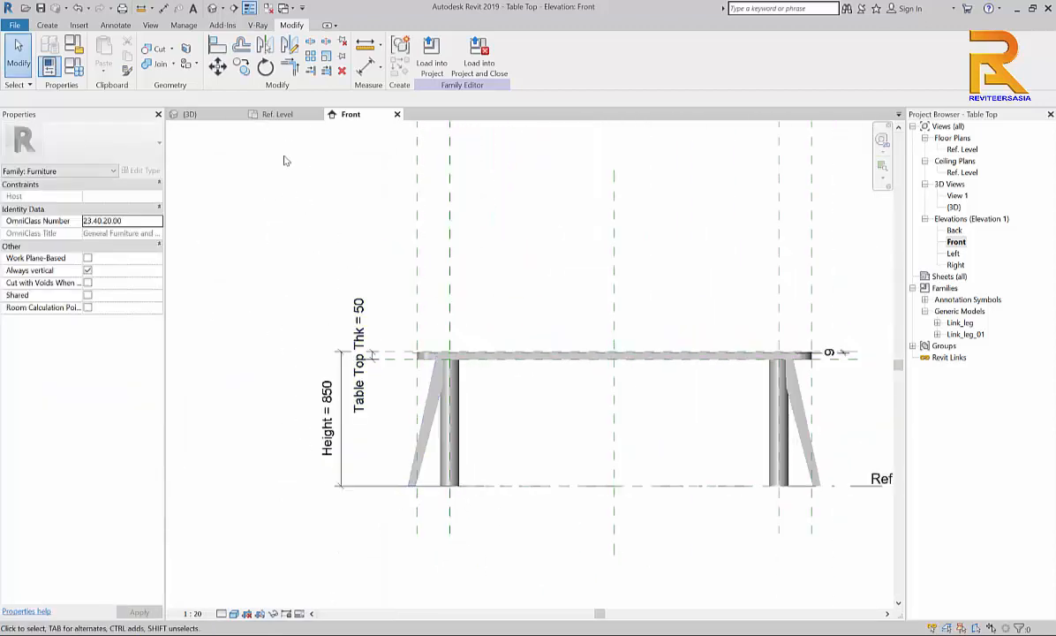
{"action": "left_click", "coordinate": [189, 113]}
{"action": "middle_click_drag", "start_coordinate": [500, 417], "coordinate": [587, 414], "text": "shift"}
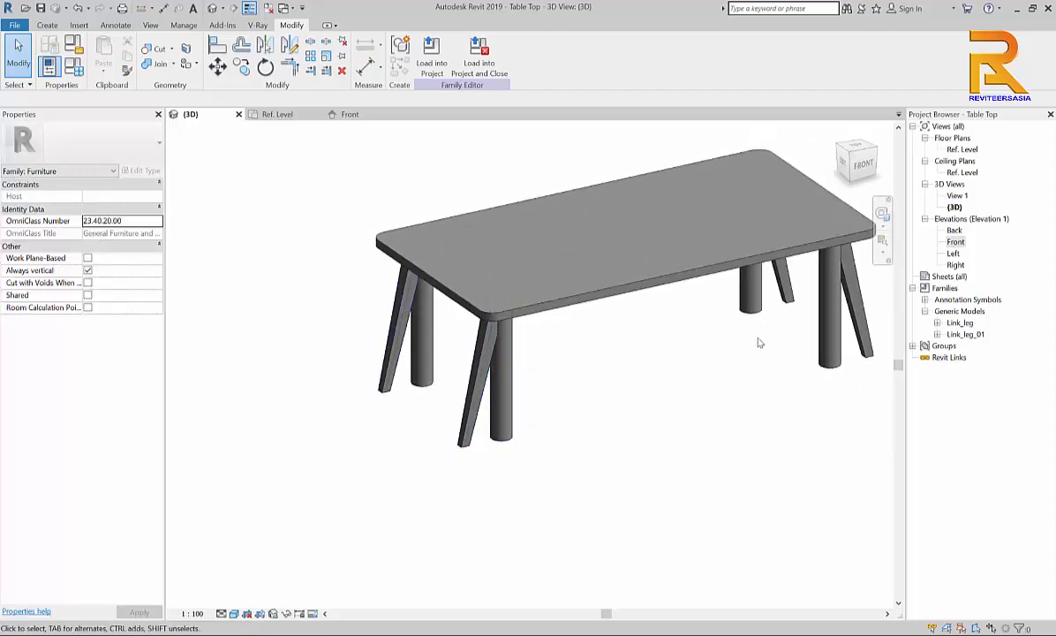
{"action": "middle_click_drag", "start_coordinate": [761, 343], "coordinate": [771, 355]}
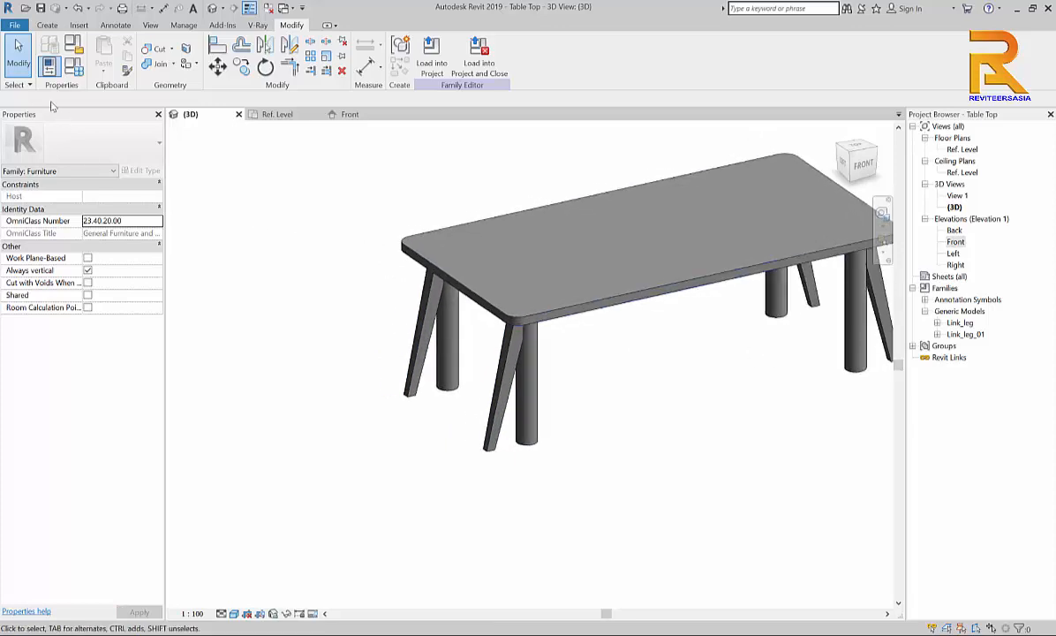
Step: Create a Yes/No family type parameter named Rectangular Legs, grouped under Visibility
{"action": "left_click", "coordinate": [74, 70]}
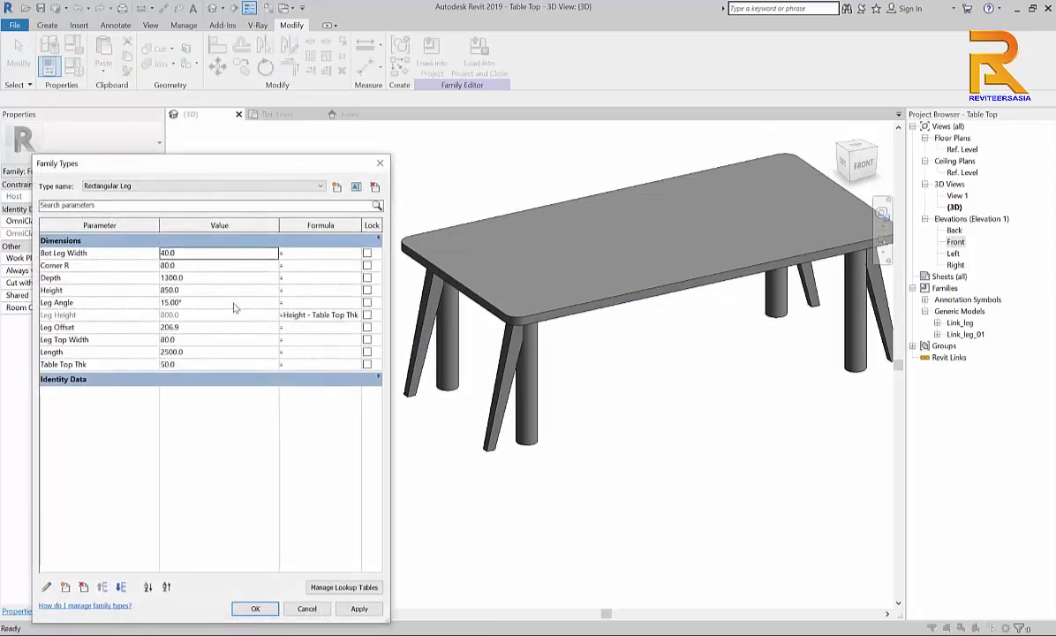
{"action": "left_click", "coordinate": [65, 587]}
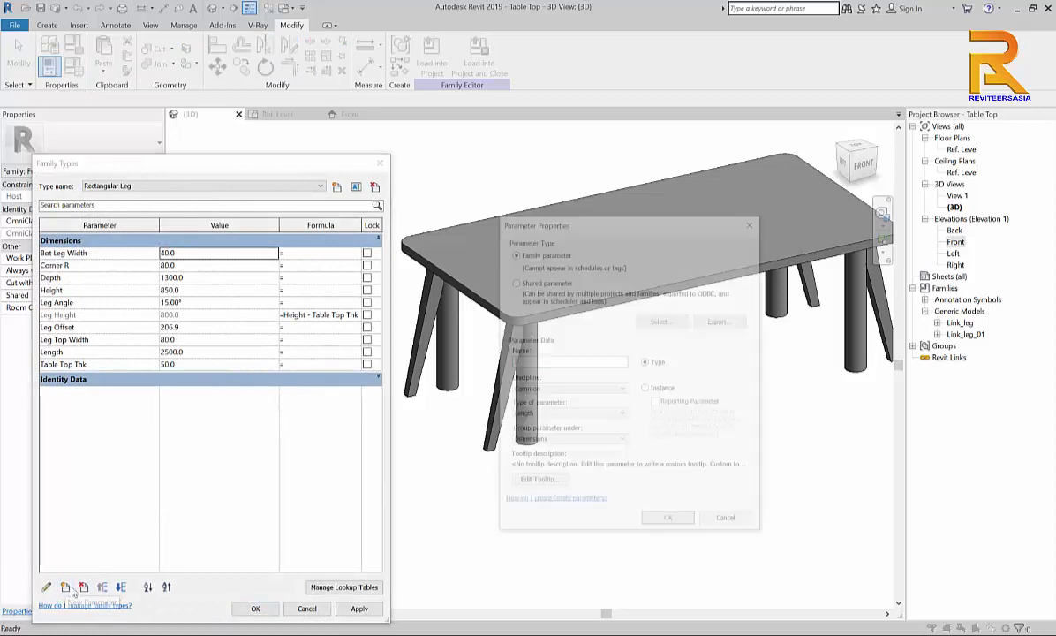
{"action": "left_click", "coordinate": [534, 414]}
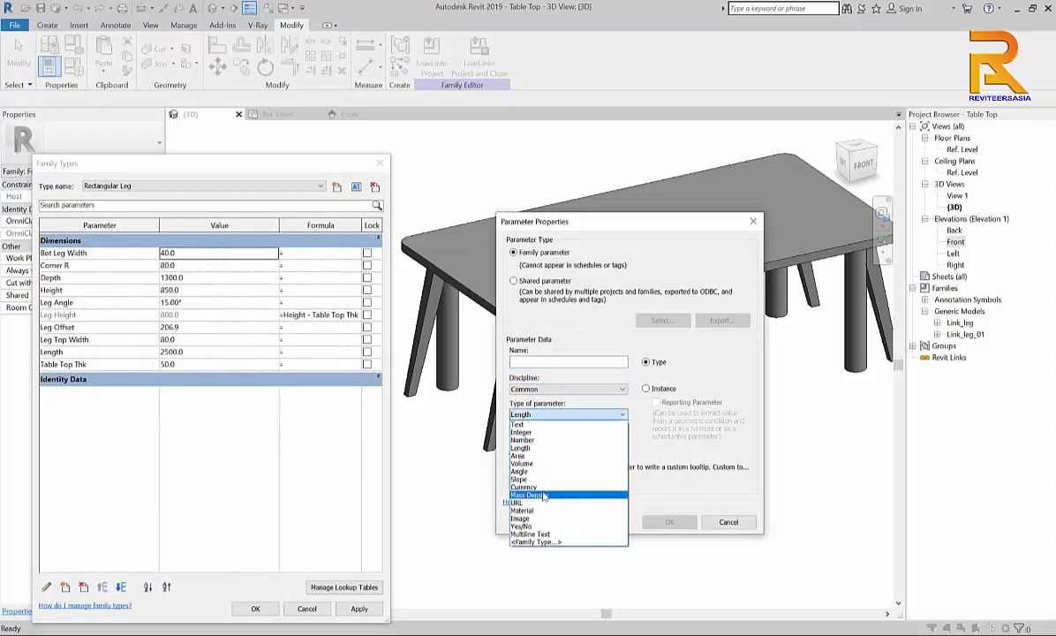
{"action": "left_click", "coordinate": [529, 527]}
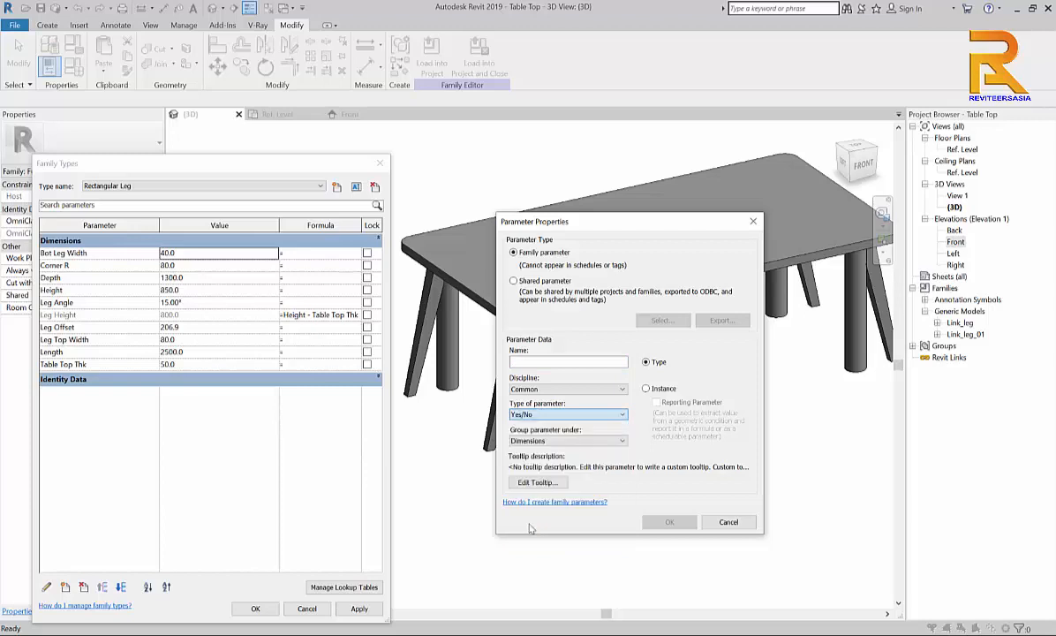
{"action": "left_click", "coordinate": [533, 442]}
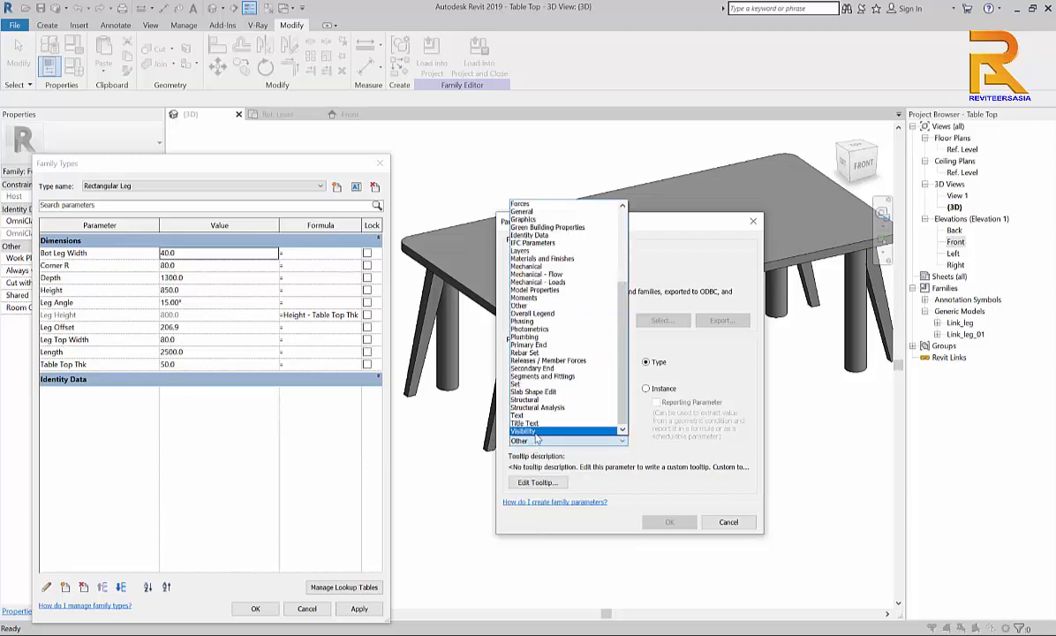
{"action": "left_click", "coordinate": [537, 433]}
{"action": "left_click", "coordinate": [531, 362]}
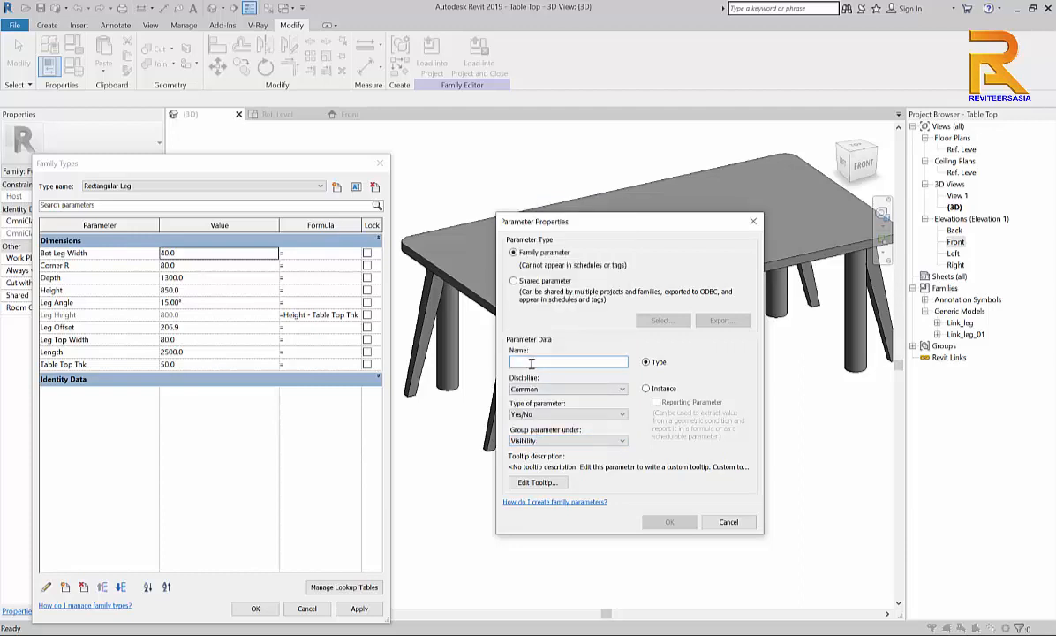
{"action": "type", "text": "Rectangular Legs"}
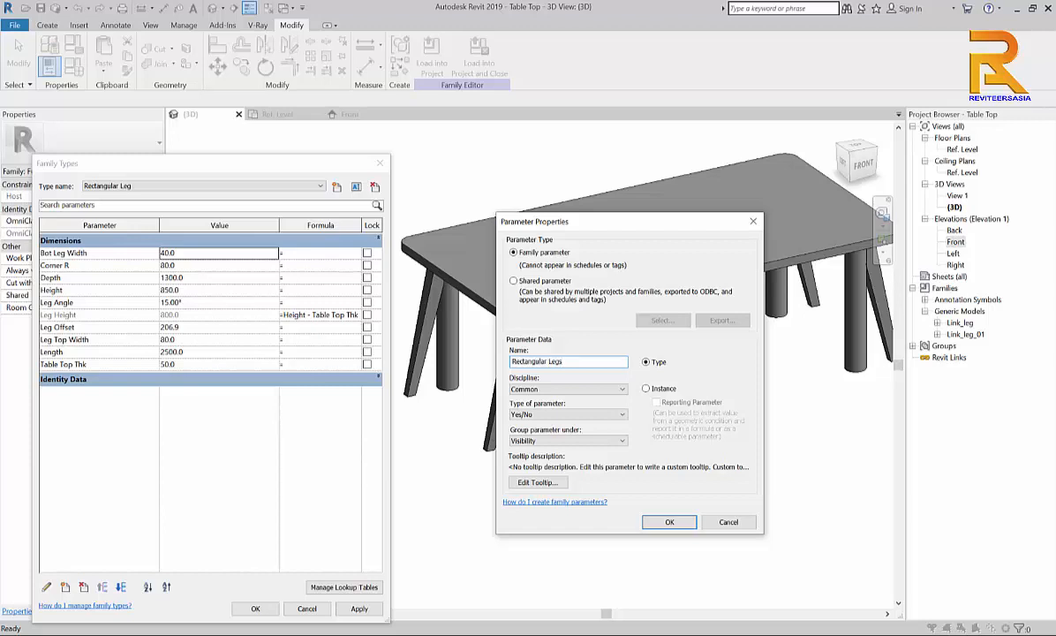
{"action": "left_click", "coordinate": [674, 523]}
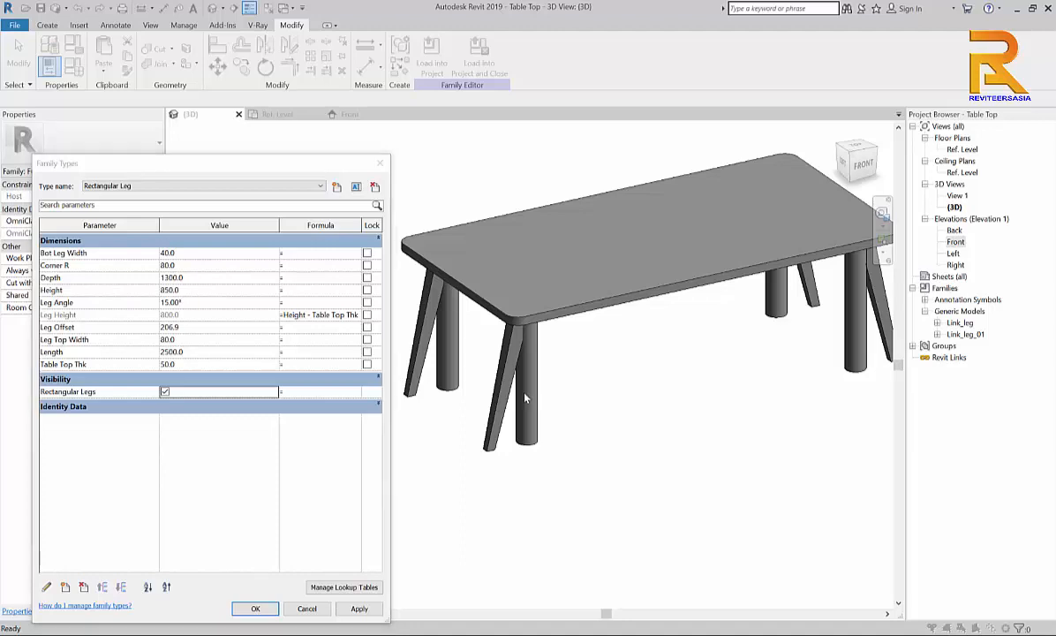
Step: Add a second Yes/No type parameter named Circular Legs under Visibility, and accept the family types
{"action": "left_click", "coordinate": [64, 586]}
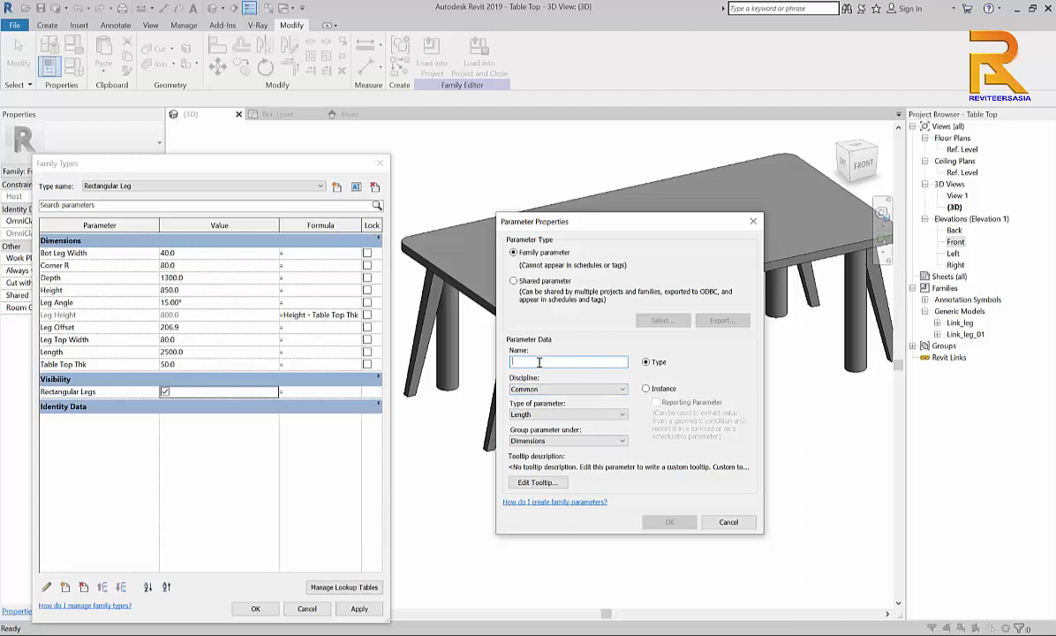
{"action": "left_click", "coordinate": [543, 414]}
{"action": "left_click", "coordinate": [565, 441]}
{"action": "left_click", "coordinate": [543, 431]}
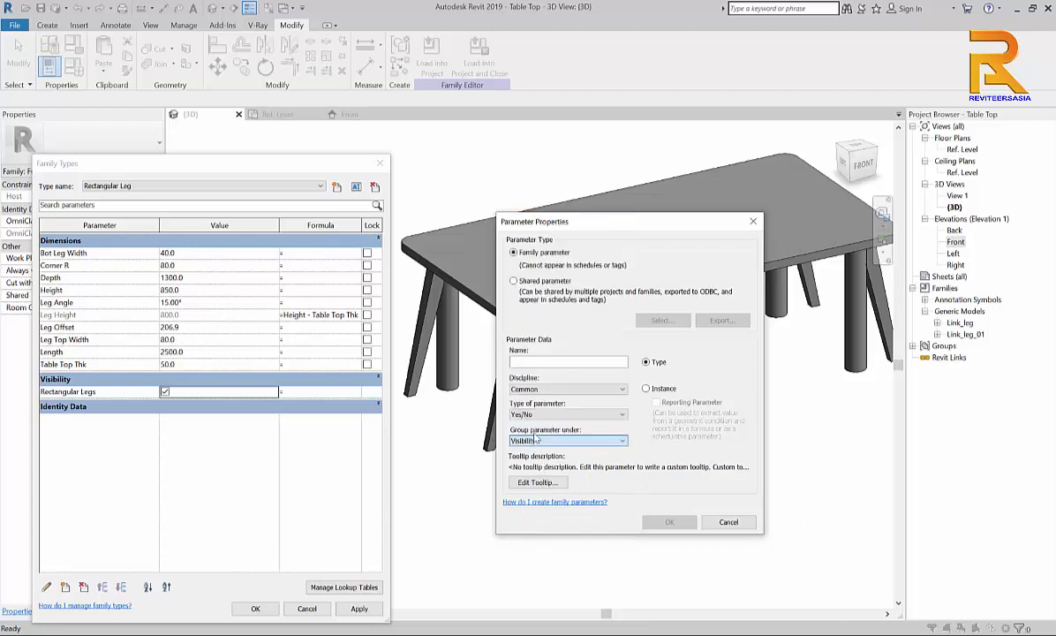
{"action": "left_click", "coordinate": [539, 362]}
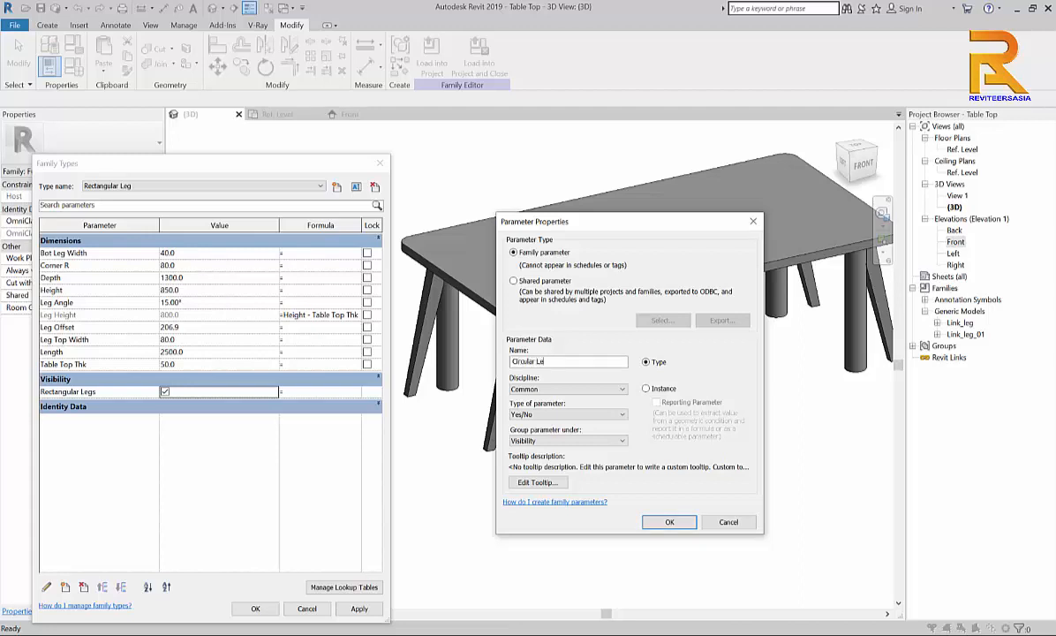
{"action": "left_click", "coordinate": [669, 522]}
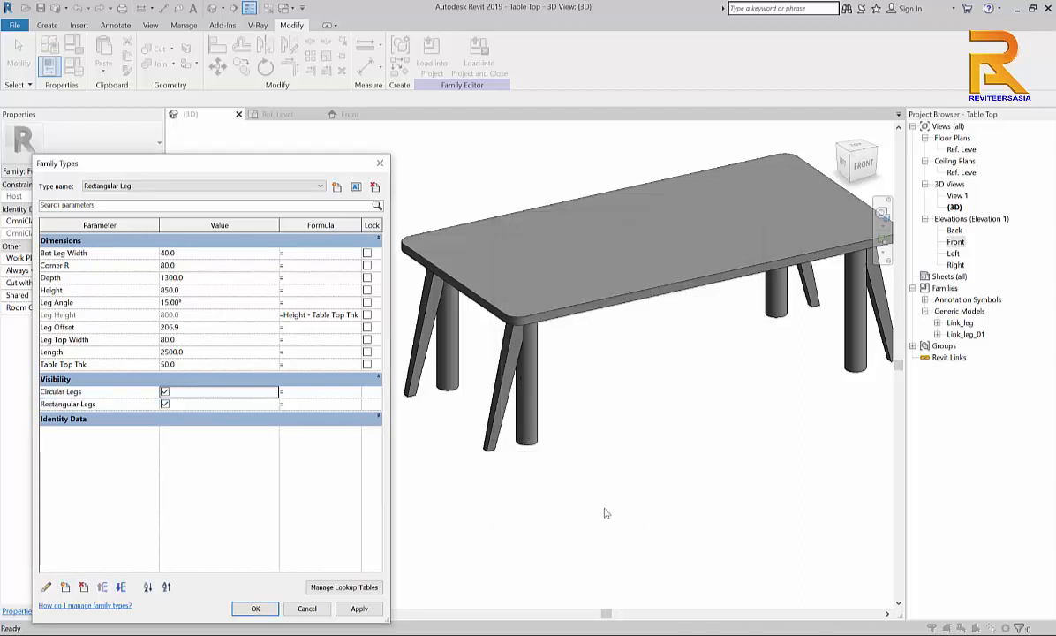
{"action": "left_click", "coordinate": [250, 608]}
Step: Associate the Visible property of all four tapered legs with the Rectangular Legs parameter
{"action": "scroll", "coordinate": [583, 503], "scroll_direction": "down", "scroll_amount": 1}
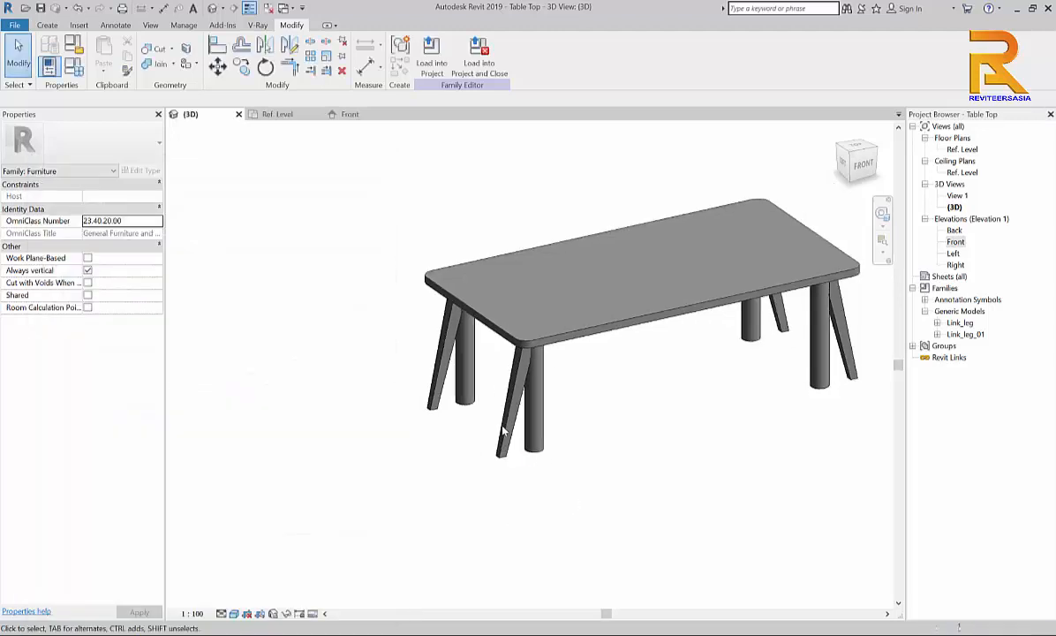
{"action": "middle_click_drag", "start_coordinate": [502, 428], "coordinate": [458, 391]}
{"action": "scroll", "coordinate": [600, 457], "scroll_direction": "up", "scroll_amount": 2}
{"action": "middle_click_drag", "start_coordinate": [600, 457], "coordinate": [589, 491]}
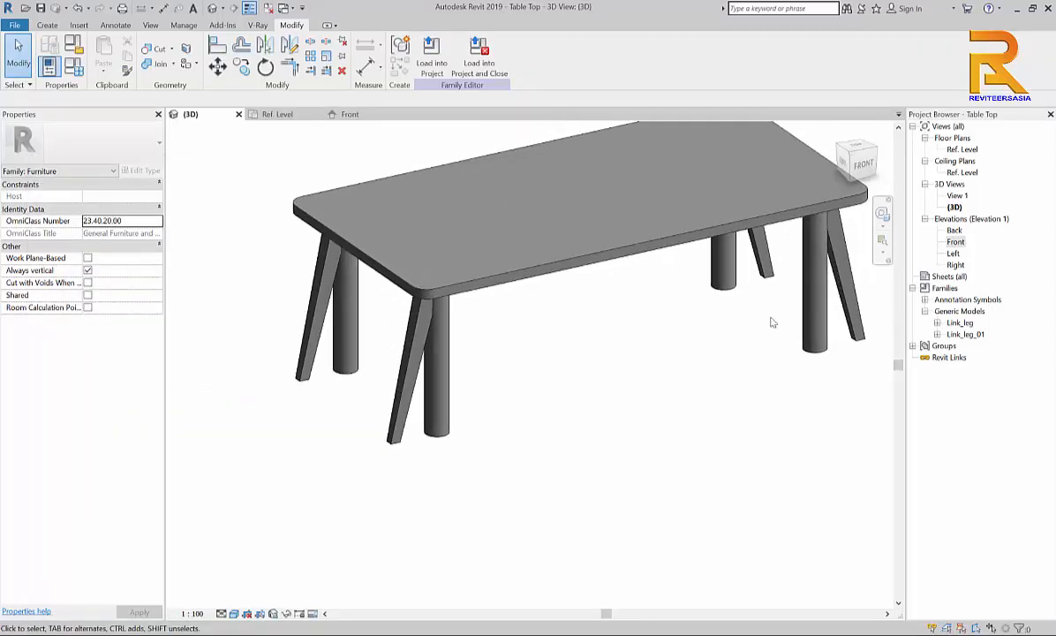
{"action": "left_click", "coordinate": [764, 261]}
{"action": "left_click", "coordinate": [849, 326], "text": "ctrl"}
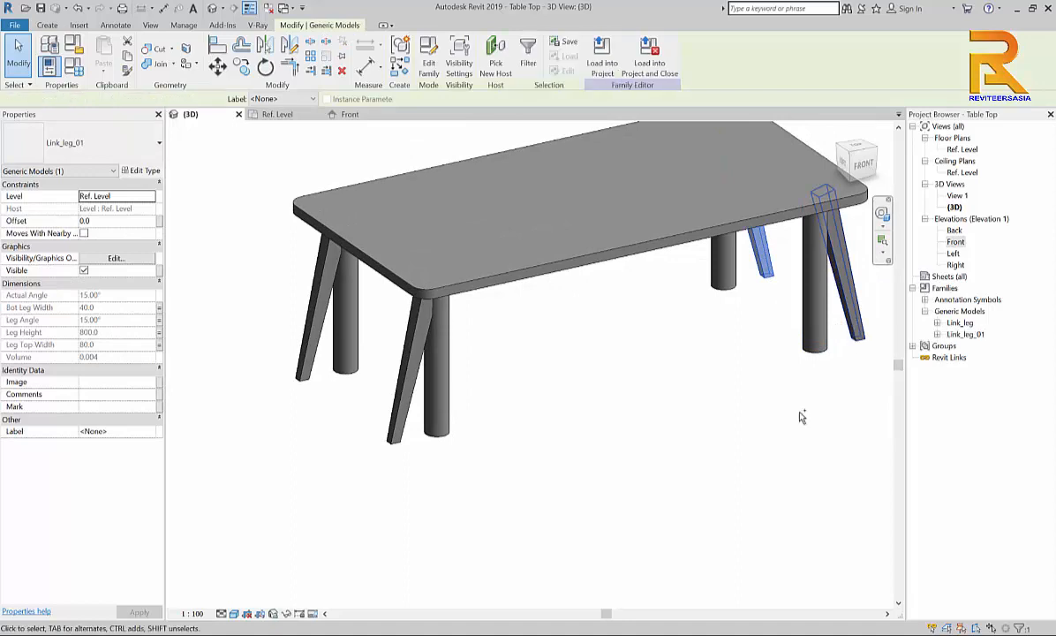
{"action": "left_click", "coordinate": [395, 445], "text": "ctrl"}
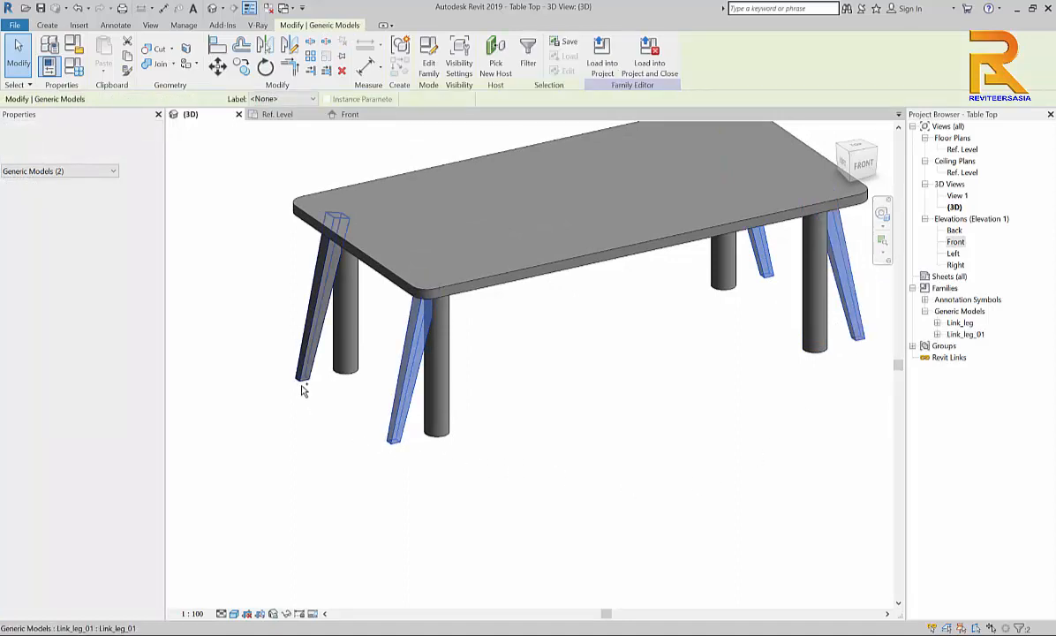
{"action": "left_click", "coordinate": [301, 380], "text": "ctrl"}
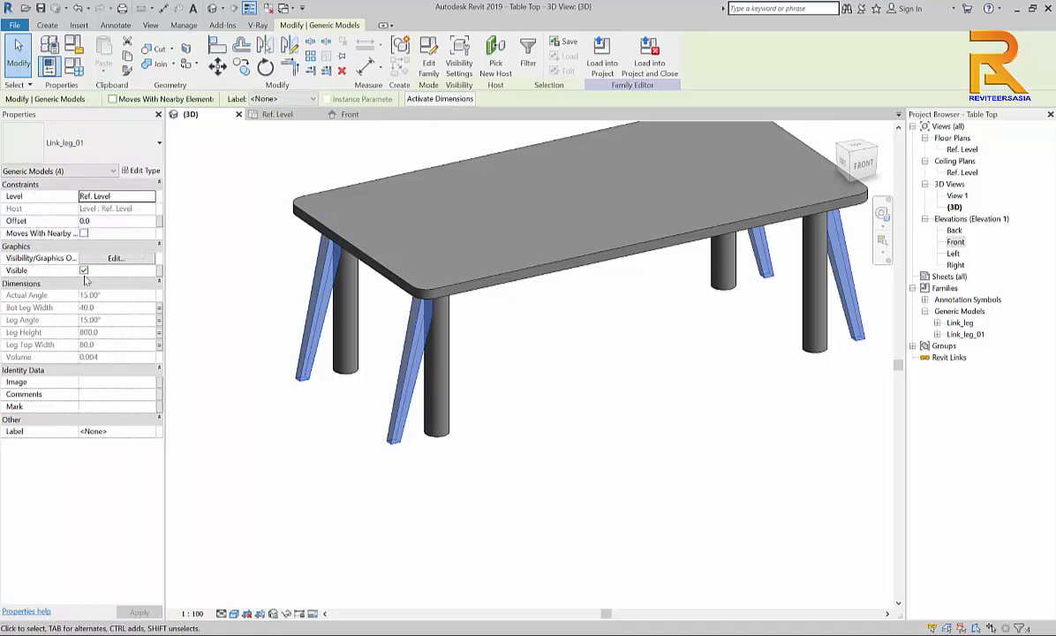
{"action": "left_click", "coordinate": [160, 276]}
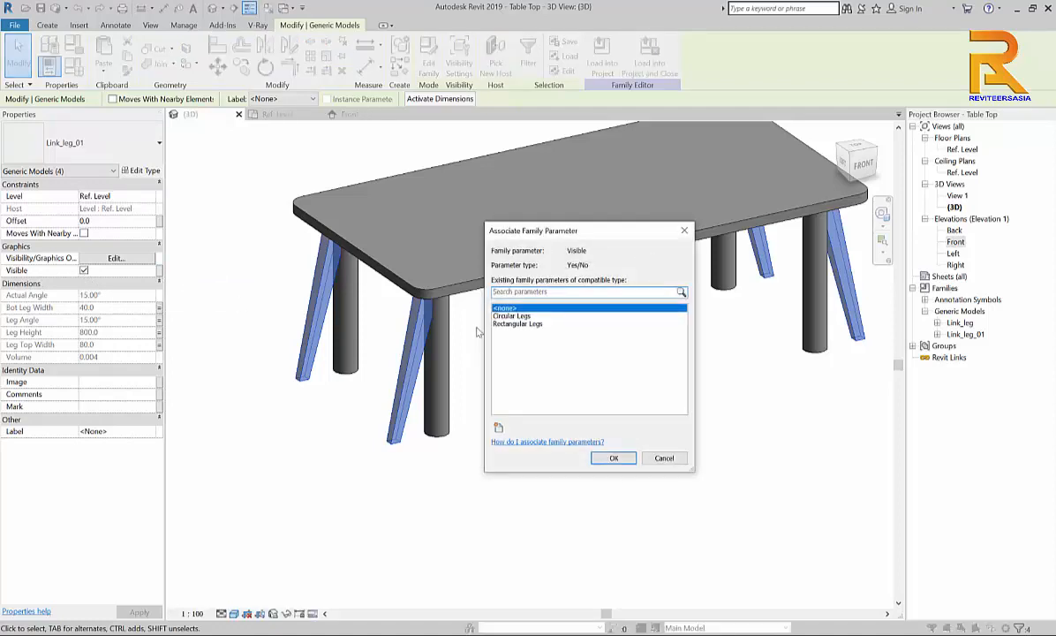
{"action": "left_click", "coordinate": [503, 324]}
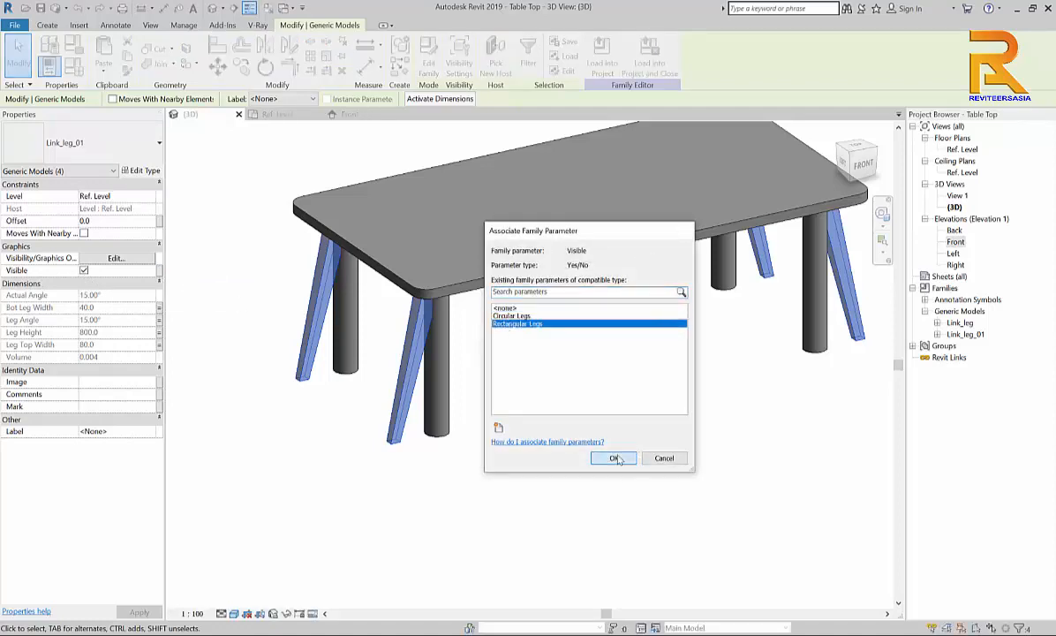
{"action": "left_click", "coordinate": [613, 458]}
{"action": "key", "text": "Escape"}
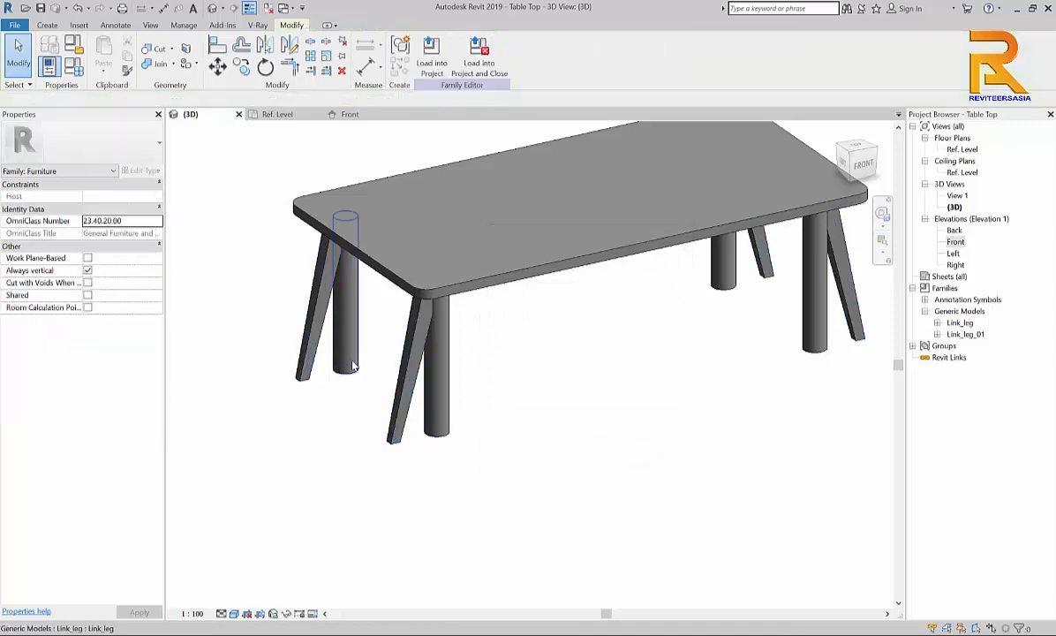
Step: Associate the Visible property of all four round legs with the Circular Legs parameter
{"action": "left_click", "coordinate": [426, 290]}
{"action": "left_click", "coordinate": [718, 281], "text": "ctrl"}
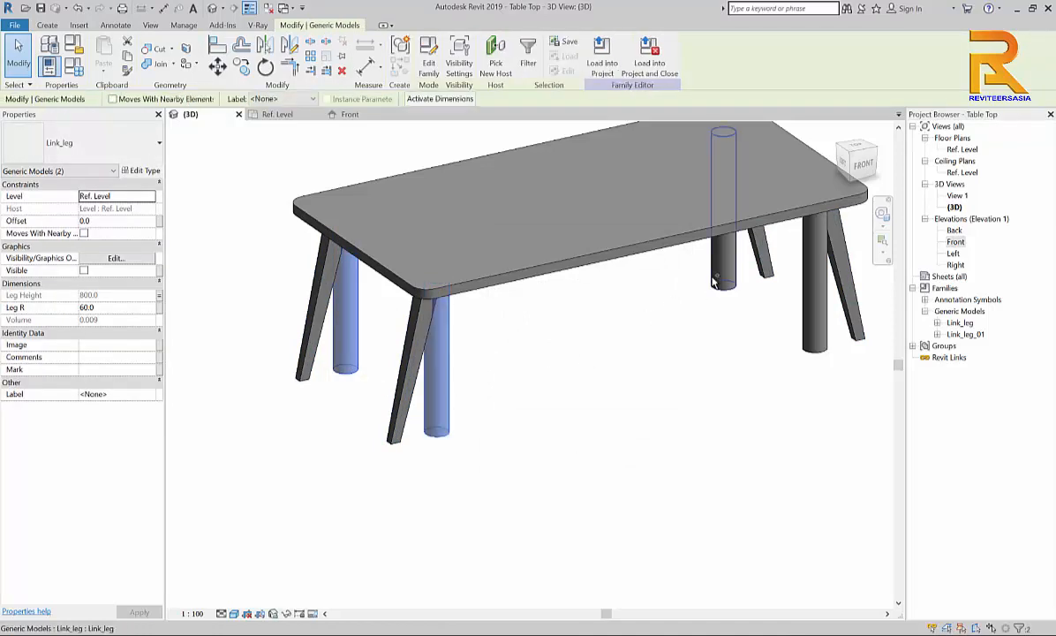
{"action": "left_click", "coordinate": [813, 351], "text": "ctrl"}
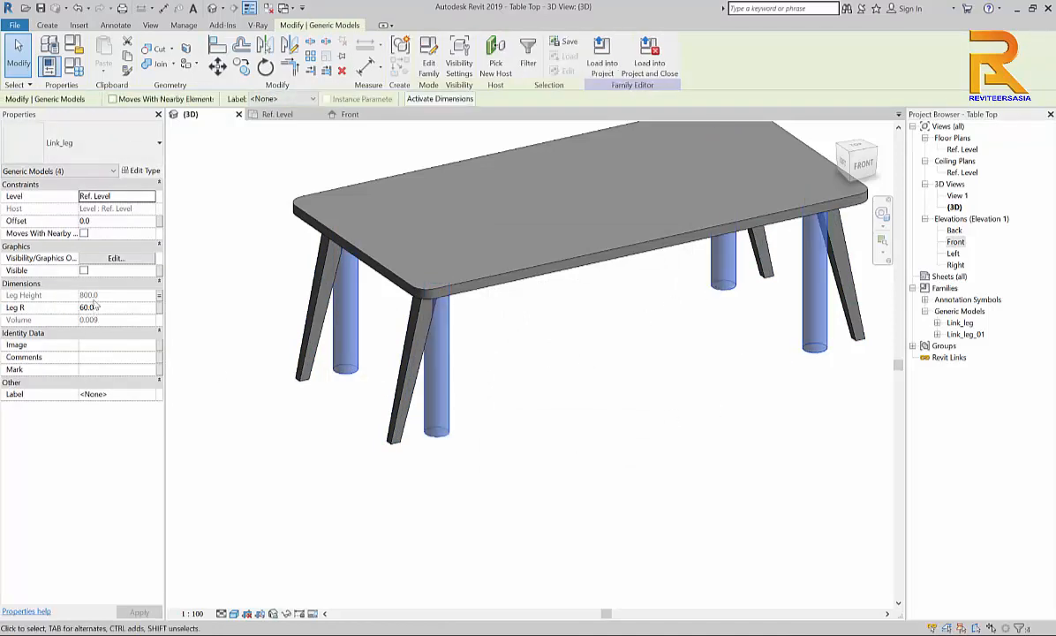
{"action": "left_click", "coordinate": [159, 270]}
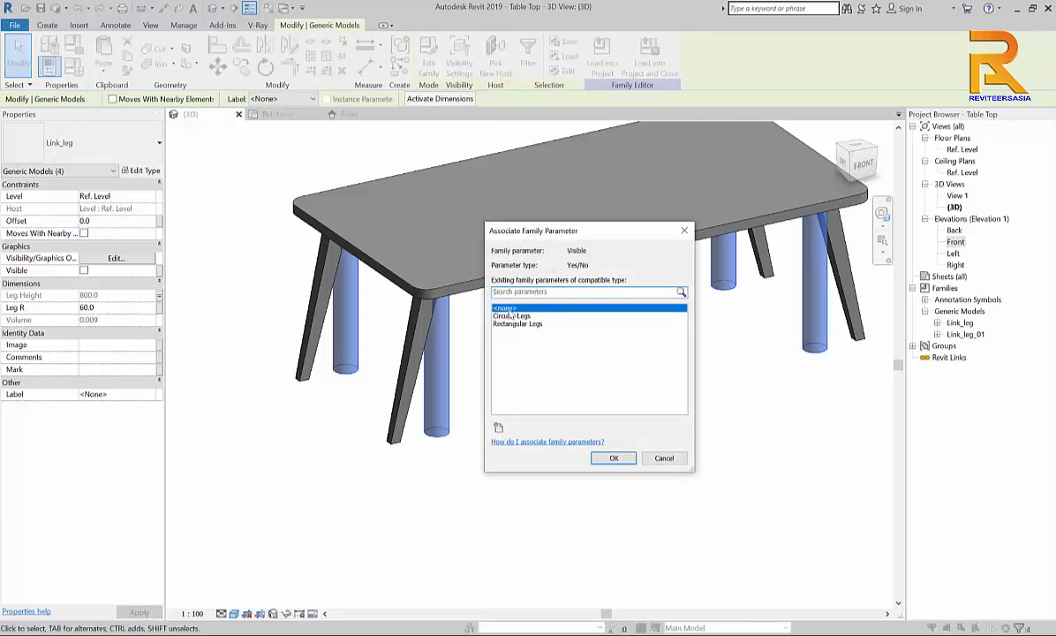
{"action": "left_click", "coordinate": [509, 316]}
{"action": "left_click", "coordinate": [614, 458]}
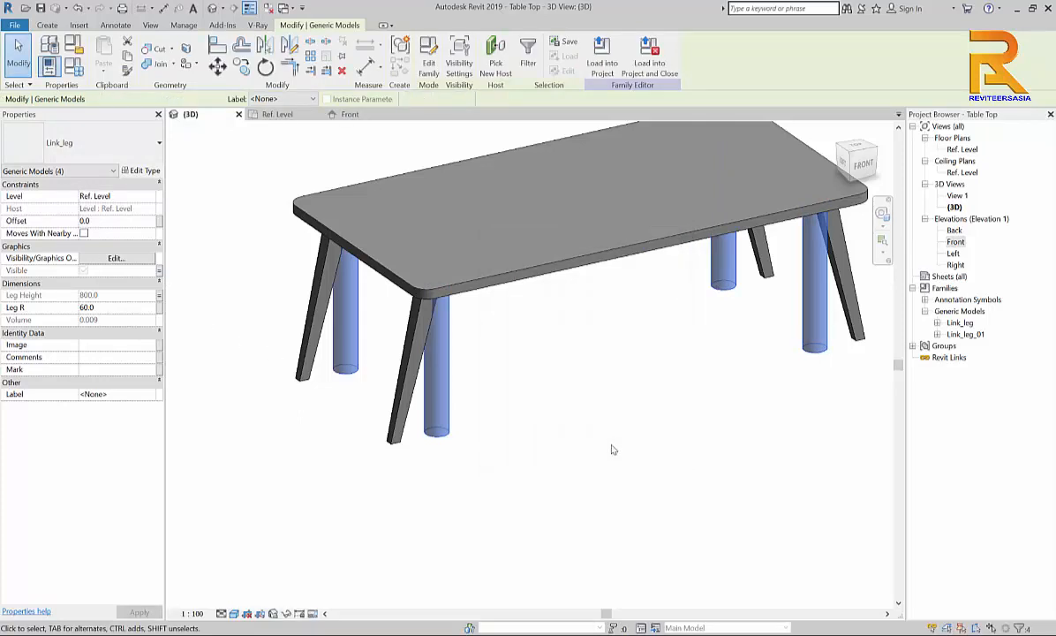
{"action": "left_click", "coordinate": [612, 441]}
{"action": "middle_click_drag", "start_coordinate": [623, 445], "coordinate": [642, 442]}
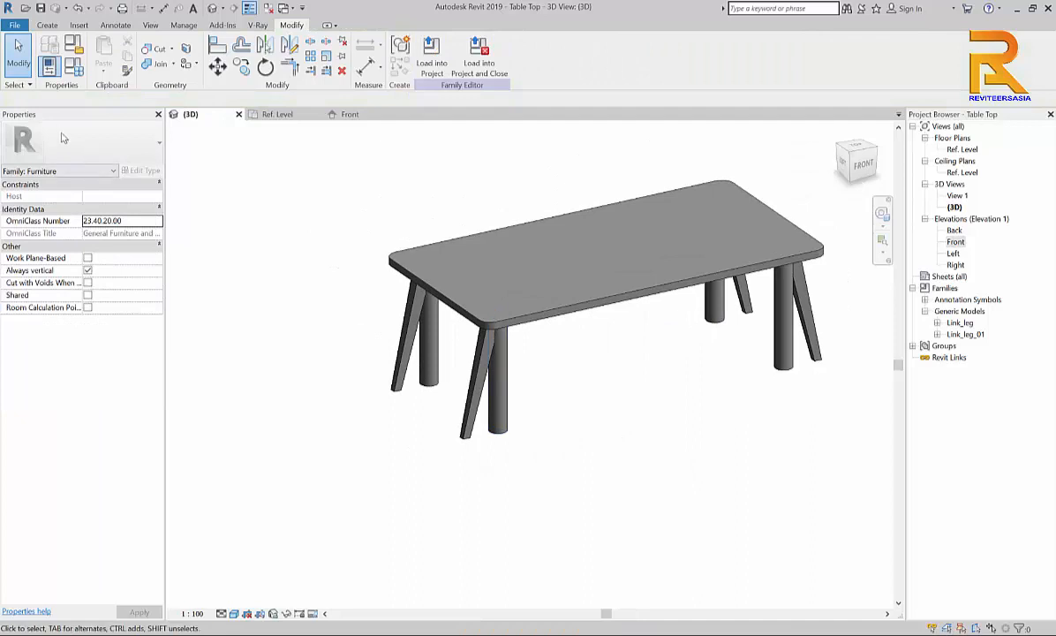
Step: Review the family's dimension and visibility parameters in Family Types, and save the family
{"action": "middle_click_drag", "start_coordinate": [525, 347], "coordinate": [589, 340]}
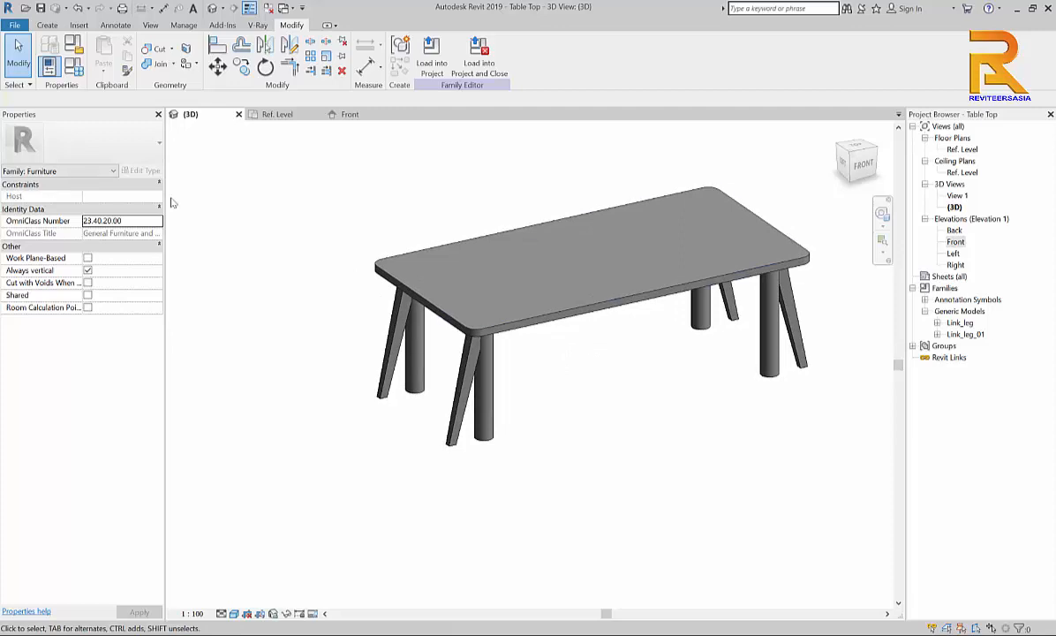
{"action": "left_click", "coordinate": [72, 66]}
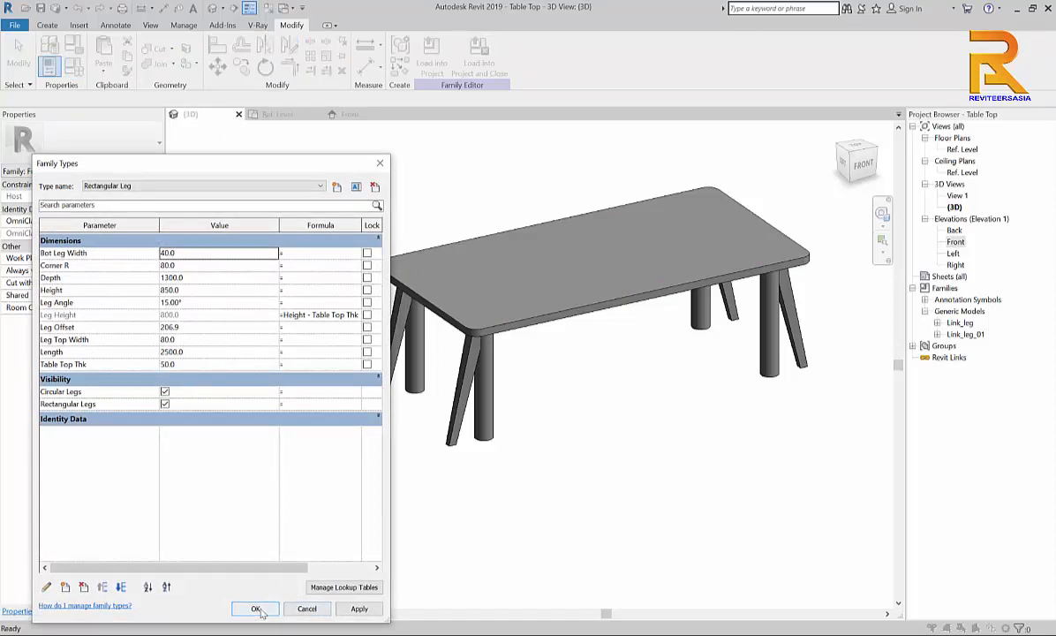
{"action": "left_click", "coordinate": [296, 607]}
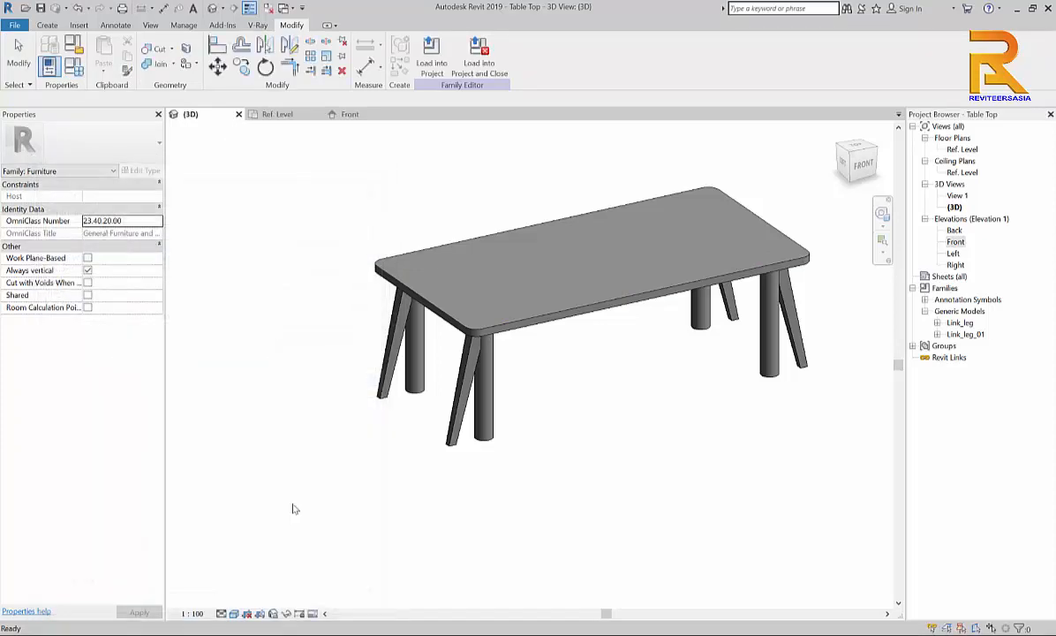
{"action": "left_click", "coordinate": [14, 24]}
{"action": "left_click", "coordinate": [47, 154]}
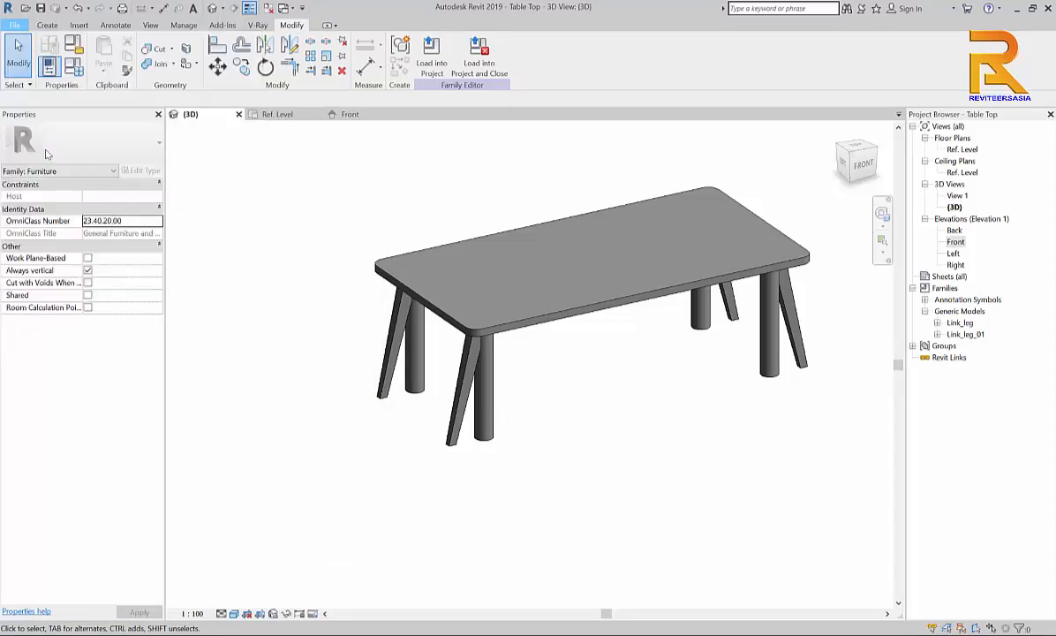
Step: Create a new project from the Architectural Template
{"action": "left_click", "coordinate": [14, 25]}
{"action": "mouse_move", "coordinate": [48, 85]}
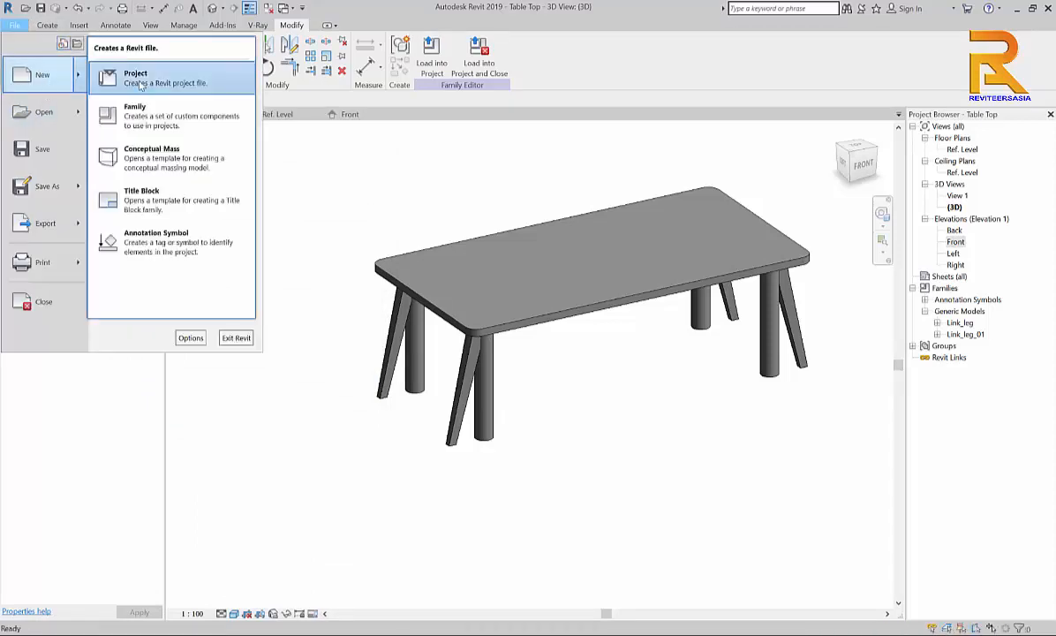
{"action": "left_click", "coordinate": [110, 76]}
{"action": "left_click", "coordinate": [495, 298]}
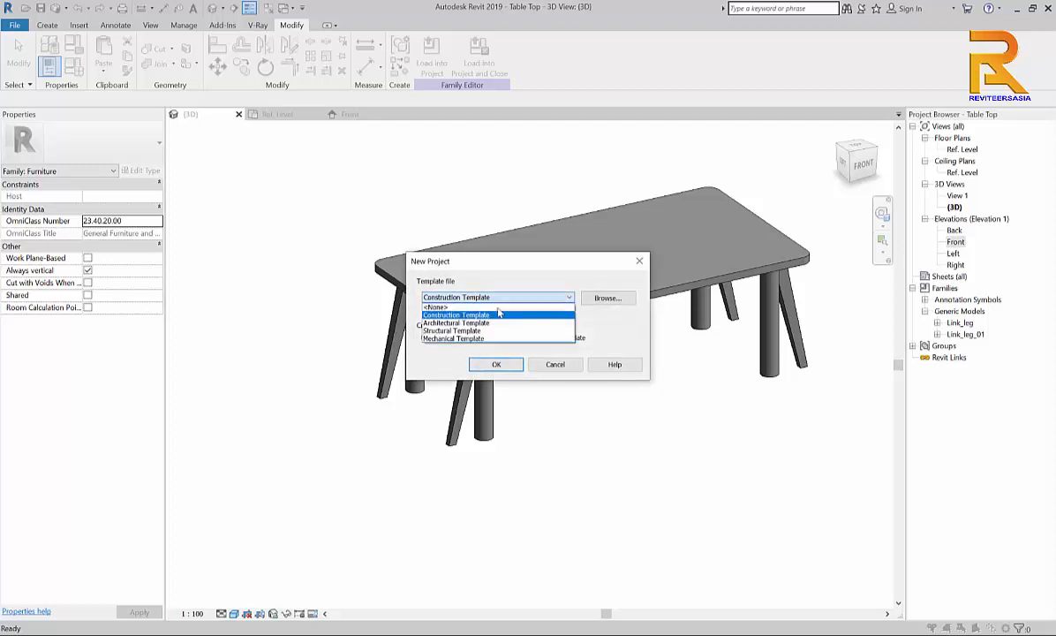
{"action": "left_click", "coordinate": [468, 324]}
{"action": "left_click", "coordinate": [494, 365]}
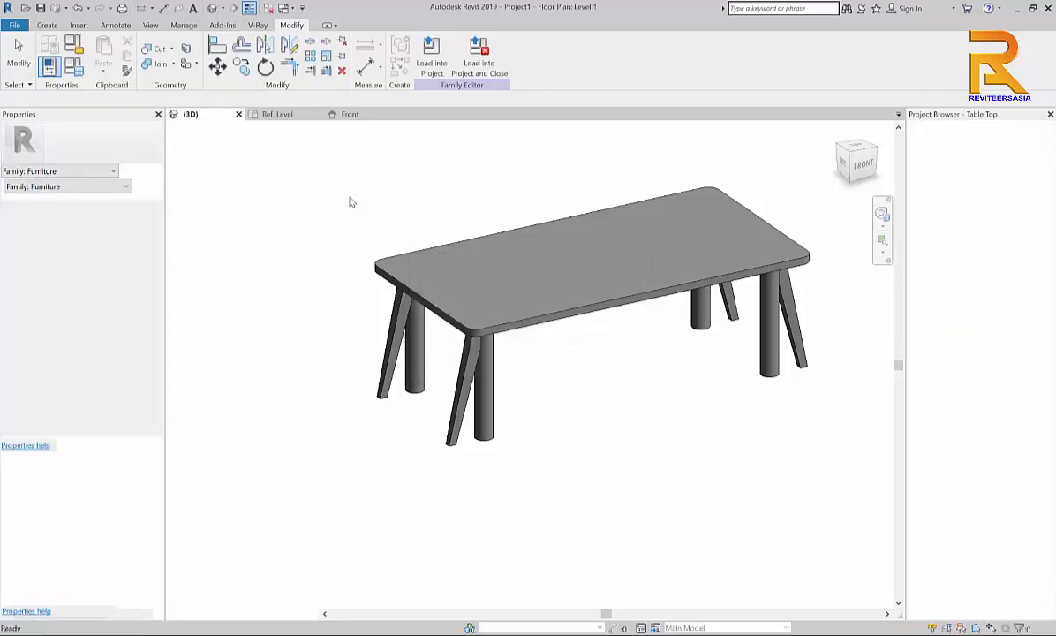
Step: Load the table family into the new project and place one Circular Leg table on Level 1, near the middle of the elevation markers
{"action": "left_click", "coordinate": [281, 114]}
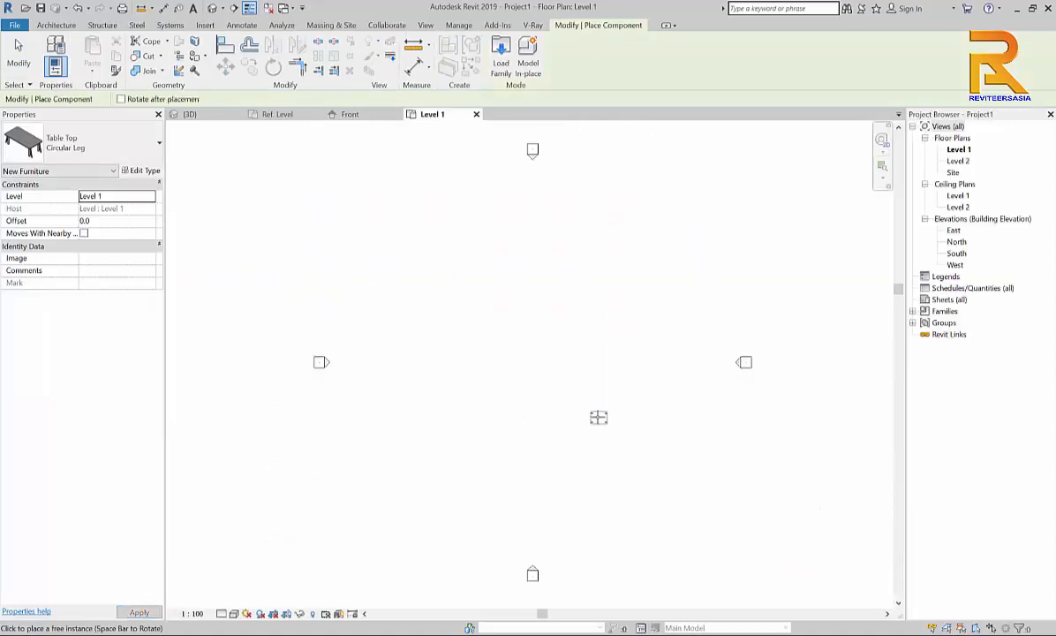
{"action": "left_click", "coordinate": [527, 339]}
{"action": "key", "text": "Escape"}
{"action": "key", "text": "Escape"}
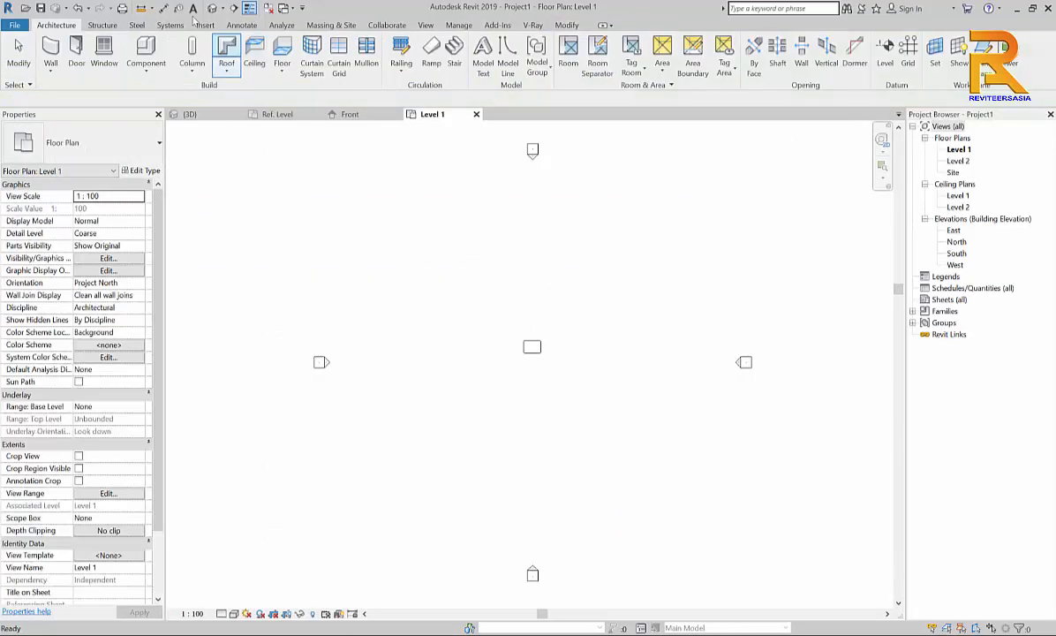
Step: Open the project's default 3D view and show the placed table in the Shaded visual style
{"action": "left_click", "coordinate": [211, 8]}
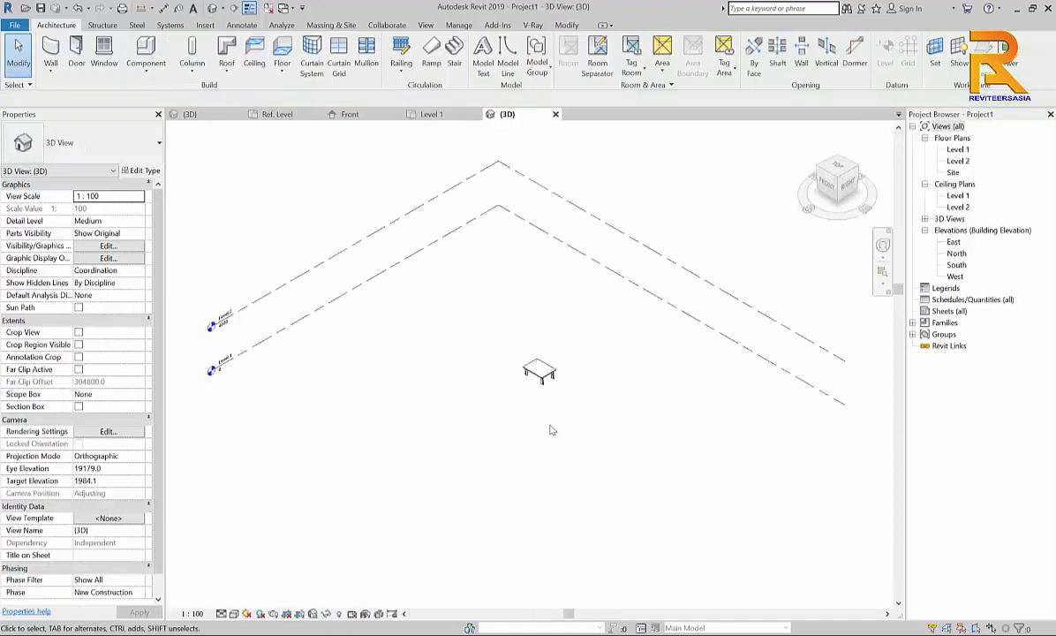
{"action": "key", "text": "s"}
{"action": "key", "text": "d"}
{"action": "scroll", "coordinate": [559, 398], "scroll_direction": "up", "scroll_amount": 6}
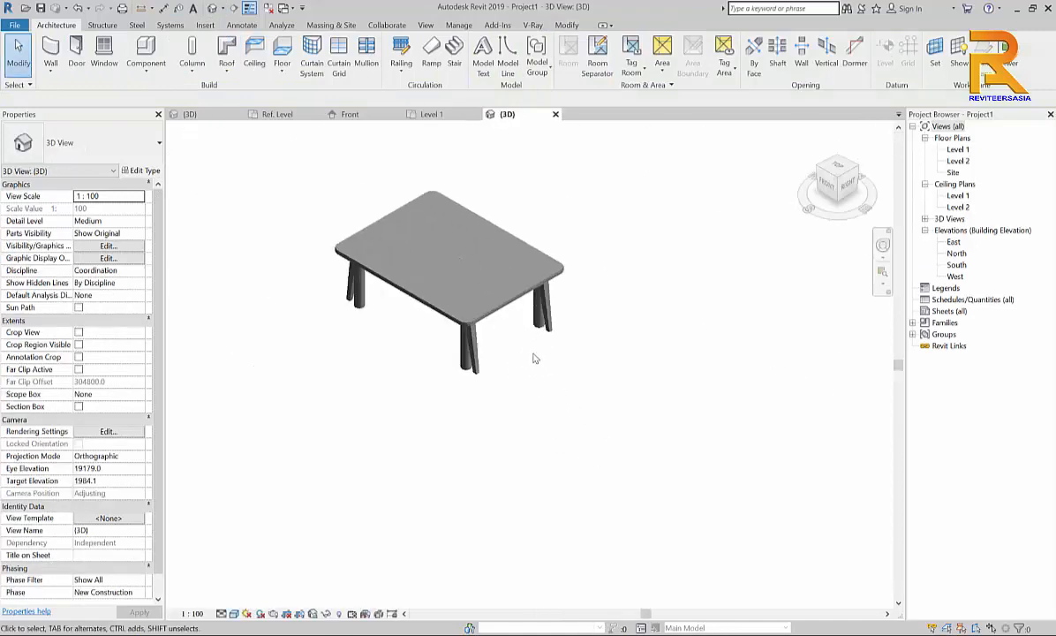
{"action": "scroll", "coordinate": [533, 358], "scroll_direction": "up", "scroll_amount": 3}
{"action": "middle_click_drag", "start_coordinate": [511, 373], "coordinate": [897, 366]}
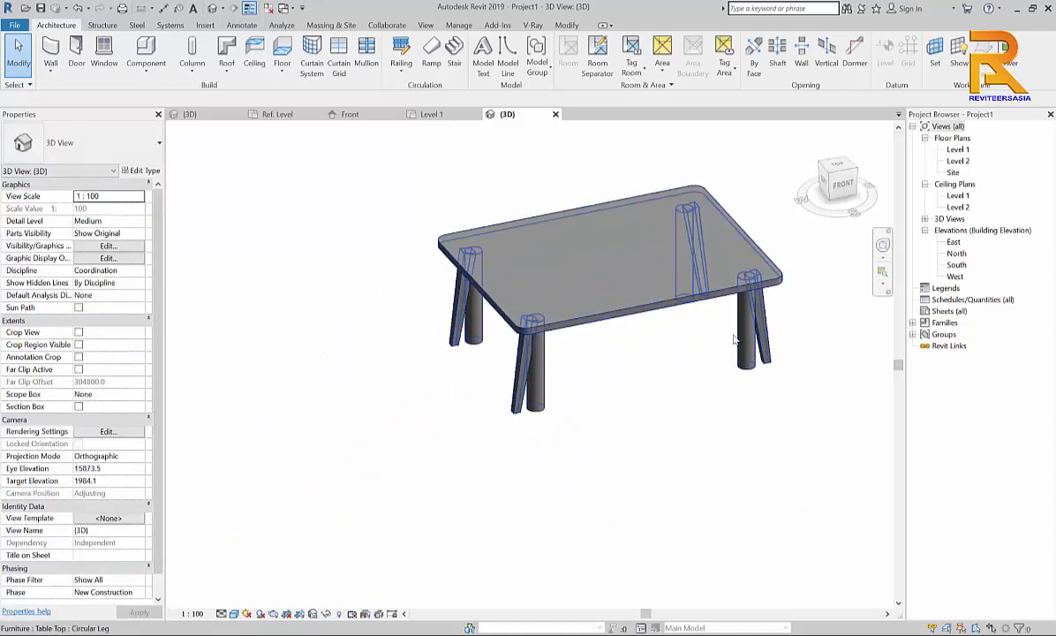
Step: Turn off Rectangular Legs in the placed table's type properties, keeping Circular Legs on, and inspect the table
{"action": "left_click", "coordinate": [632, 328]}
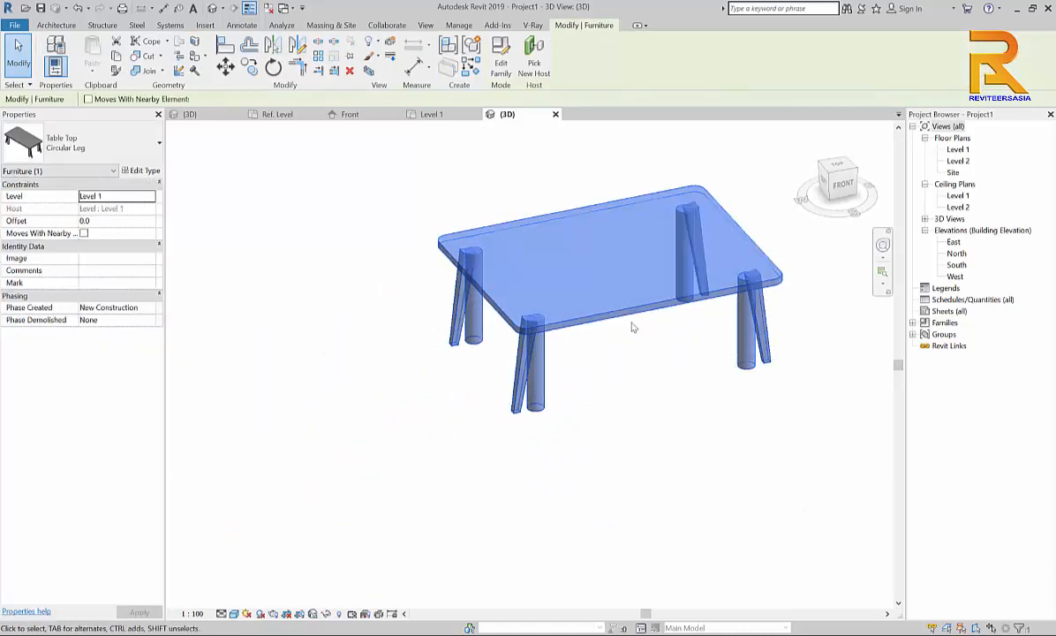
{"action": "left_click", "coordinate": [141, 170]}
{"action": "scroll", "coordinate": [389, 400], "scroll_direction": "down", "scroll_amount": 2}
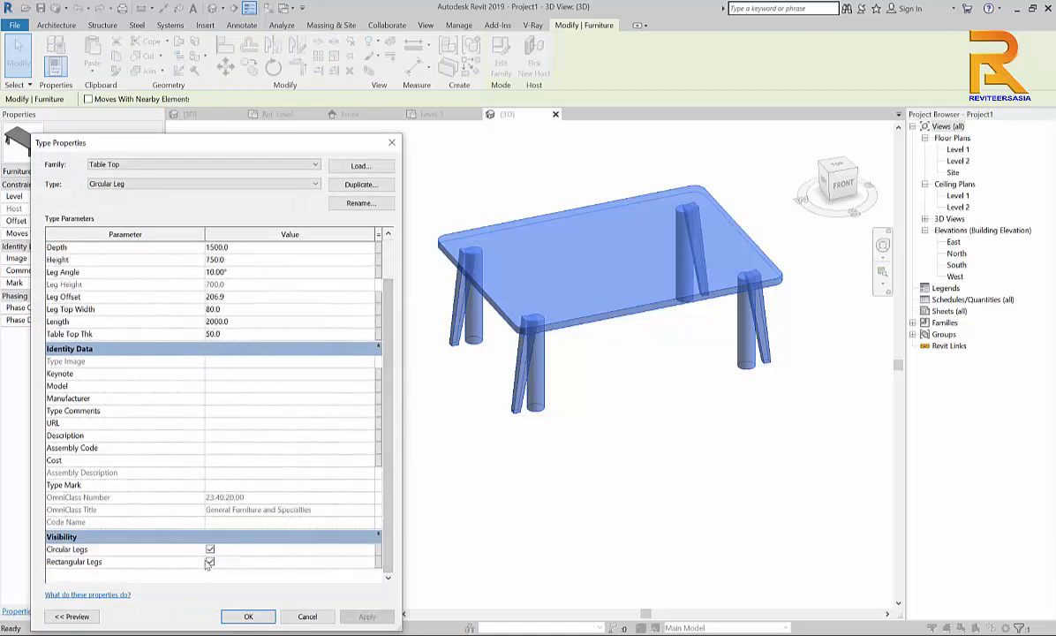
{"action": "left_click", "coordinate": [247, 616]}
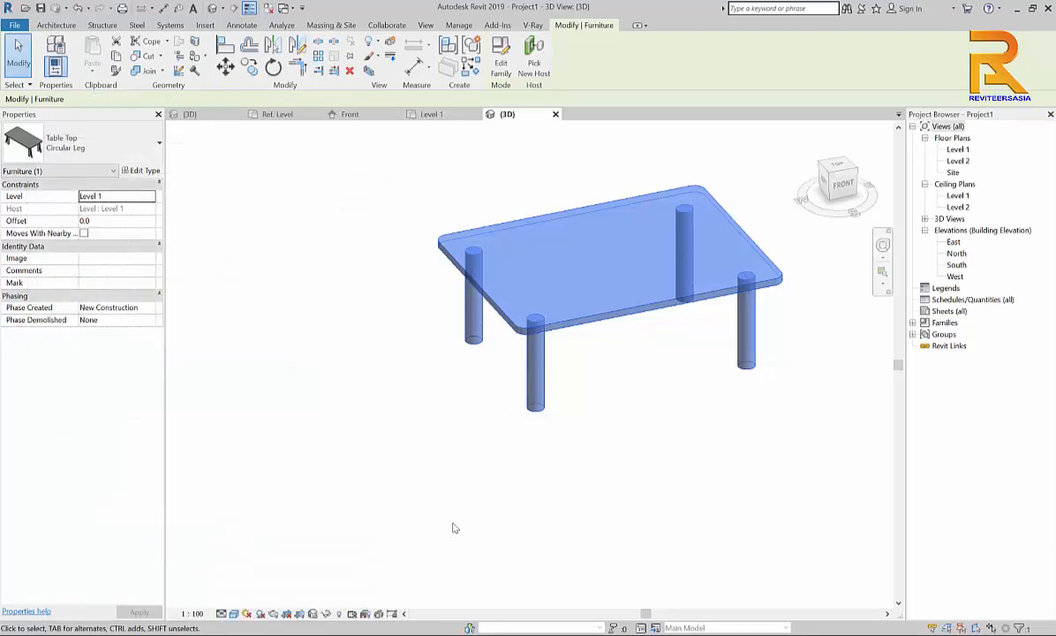
{"action": "scroll", "coordinate": [439, 512], "scroll_direction": "down", "scroll_amount": 2}
{"action": "middle_click_drag", "start_coordinate": [434, 504], "coordinate": [455, 526]}
{"action": "scroll", "coordinate": [523, 436], "scroll_direction": "up", "scroll_amount": 2}
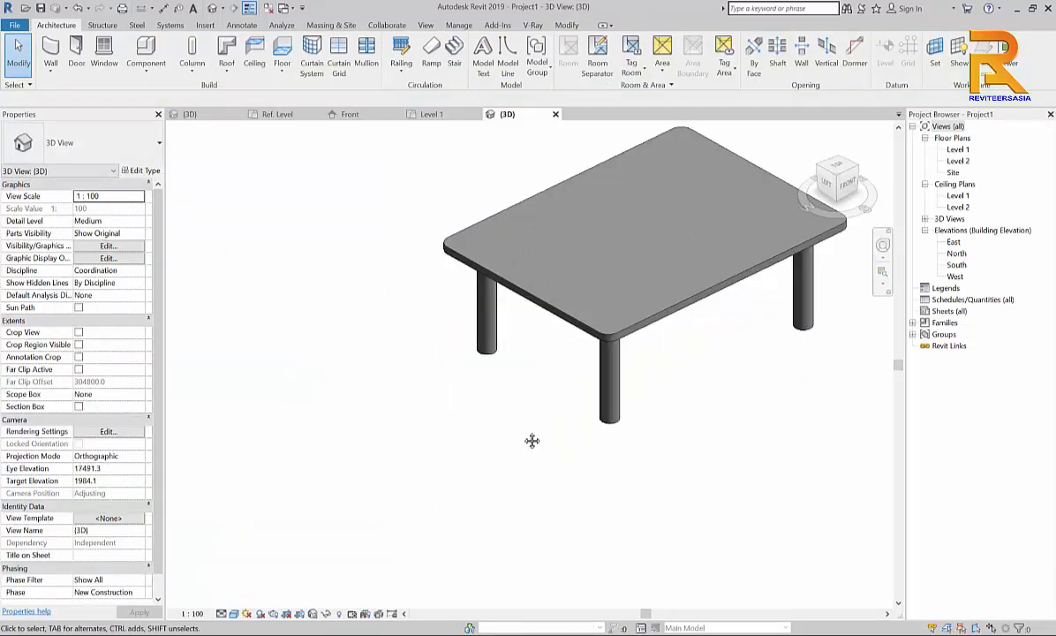
{"action": "middle_click_drag", "start_coordinate": [532, 439], "coordinate": [452, 441]}
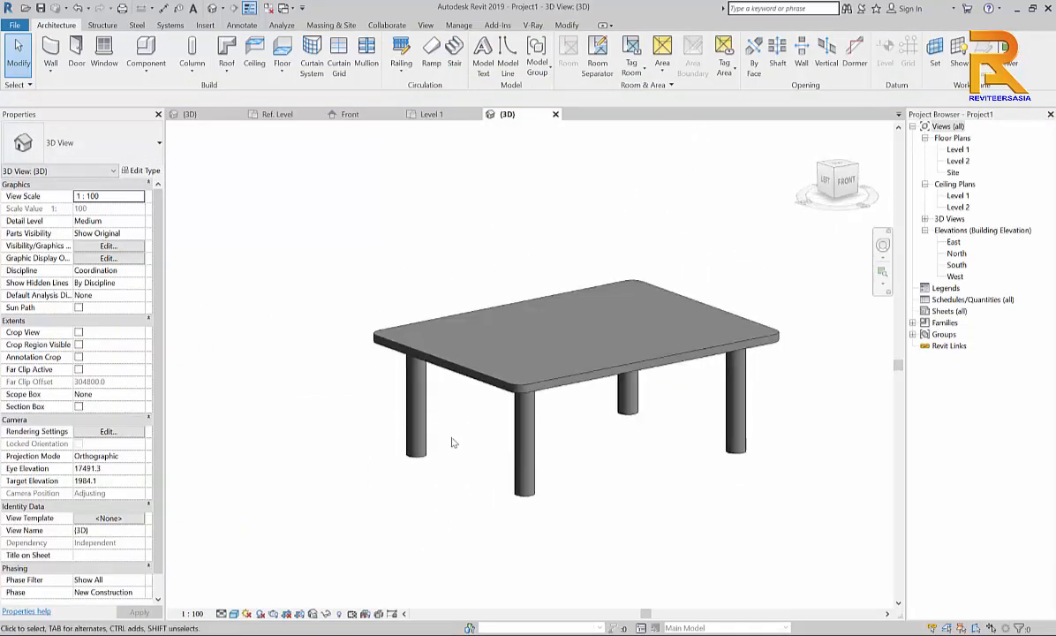
Step: Switch the table type's visibility to Rectangular Legs on and Circular Legs off, and accept the change
{"action": "left_click", "coordinate": [376, 334]}
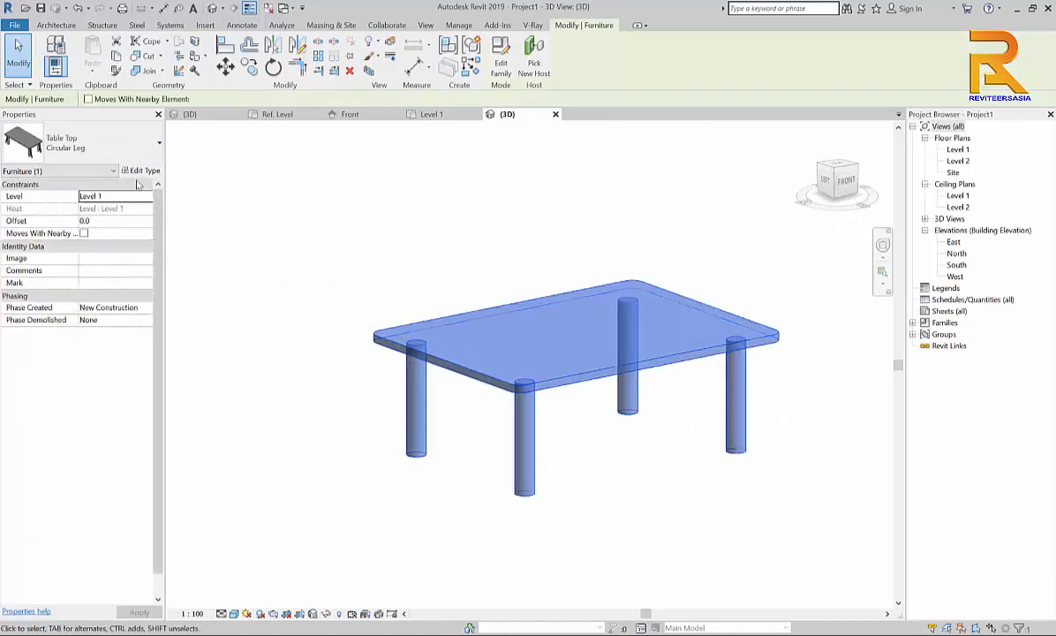
{"action": "left_click", "coordinate": [141, 170]}
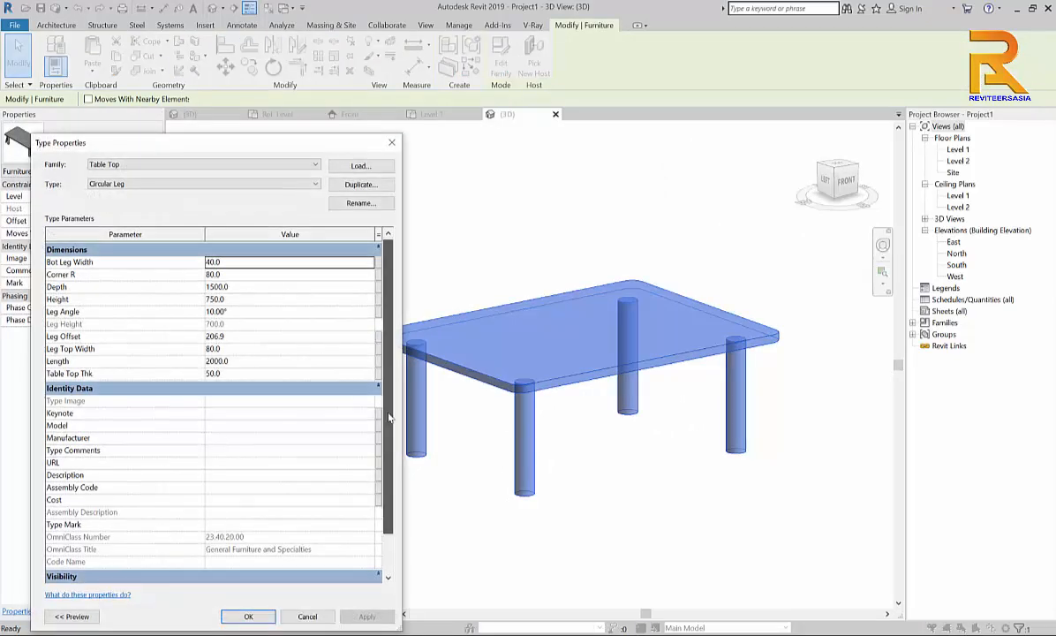
{"action": "scroll", "coordinate": [388, 416], "scroll_direction": "down", "scroll_amount": 1}
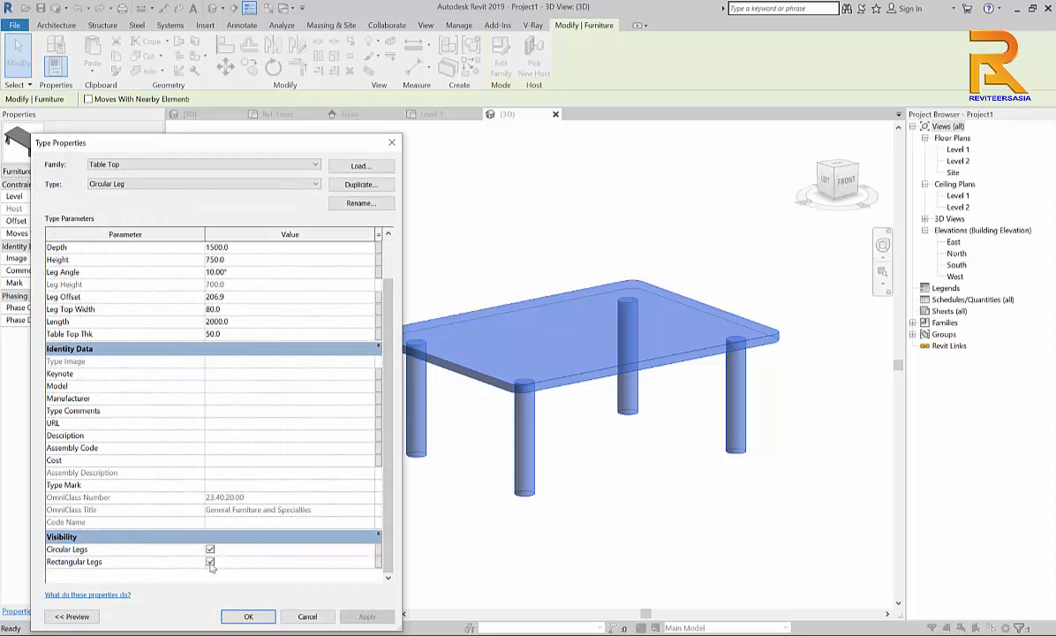
{"action": "left_click", "coordinate": [248, 616]}
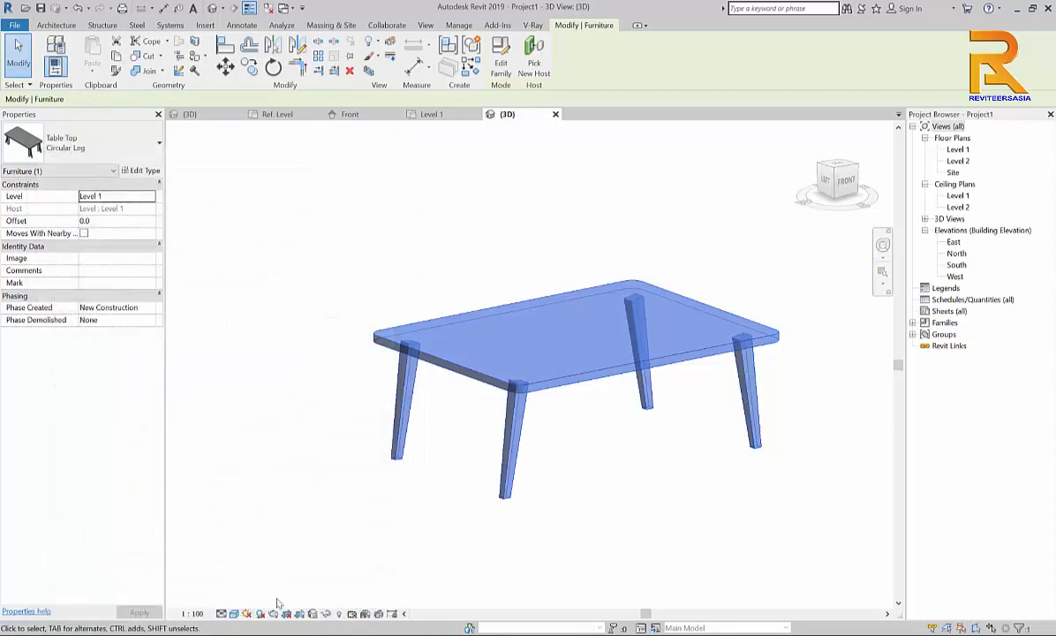
{"action": "left_click", "coordinate": [404, 509]}
{"action": "middle_click_drag", "start_coordinate": [429, 499], "coordinate": [451, 458], "text": "shift"}
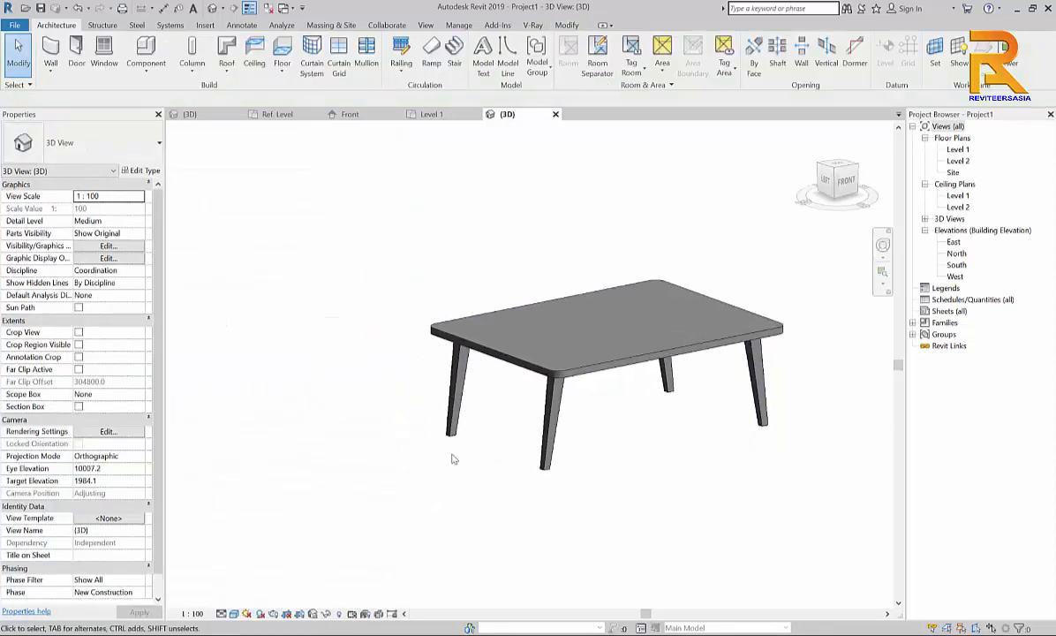
Step: Test the table type's Leg Angle at 5°, and set it to 15°
{"action": "left_click", "coordinate": [137, 170]}
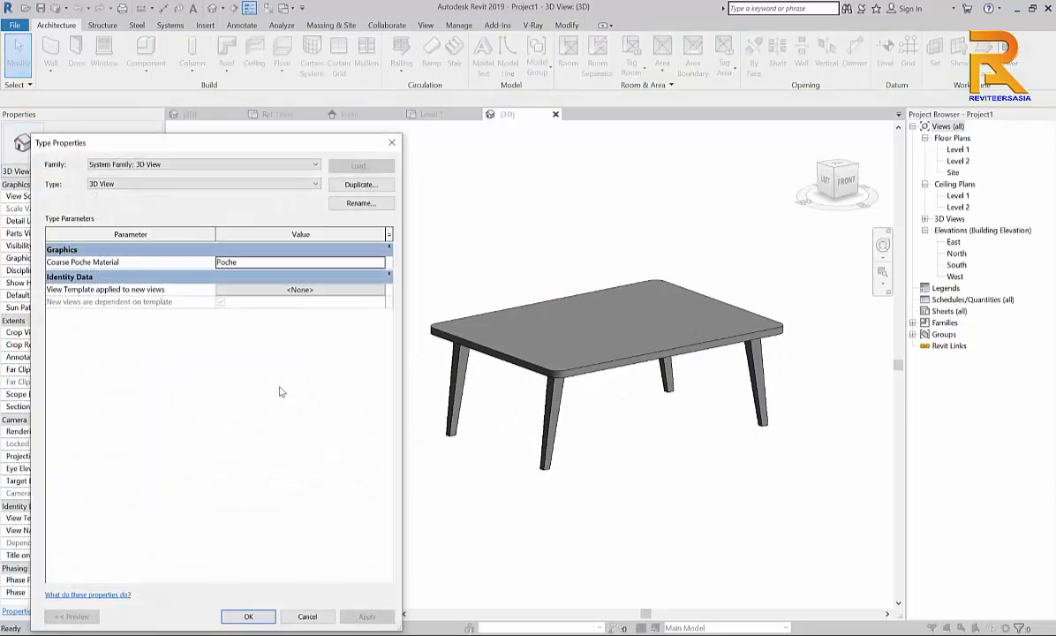
{"action": "key", "text": "Escape"}
{"action": "left_click", "coordinate": [434, 332]}
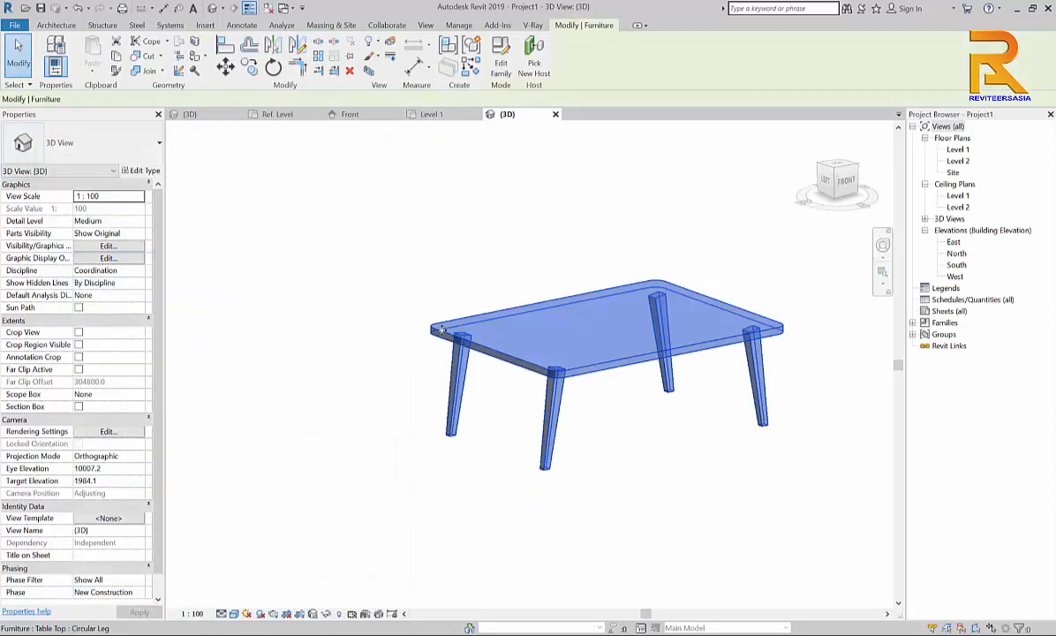
{"action": "left_click", "coordinate": [146, 171]}
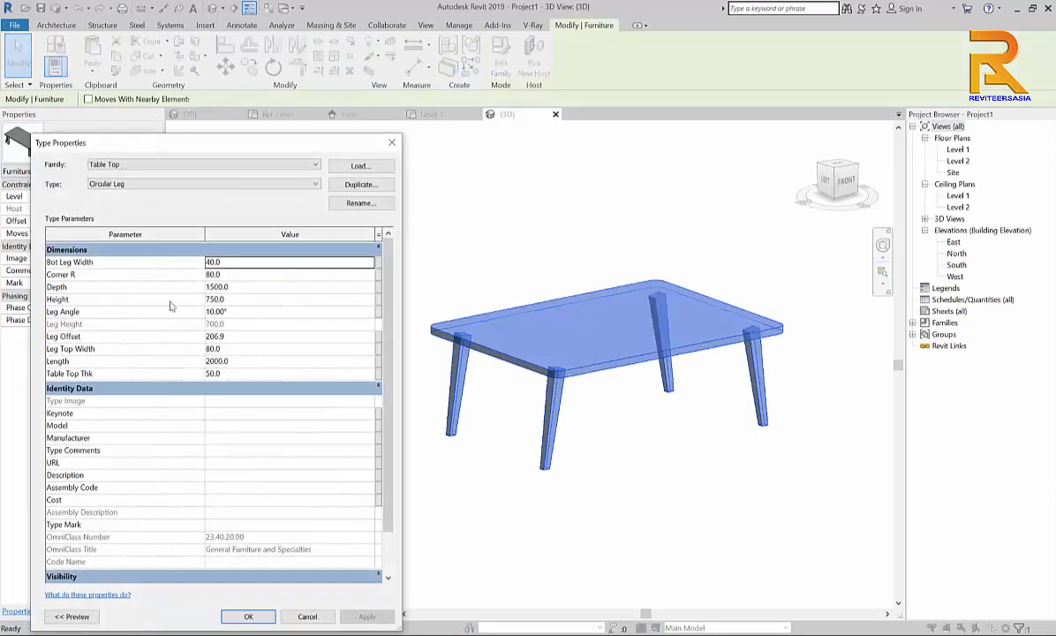
{"action": "left_click", "coordinate": [240, 311]}
{"action": "type", "text": "5"}
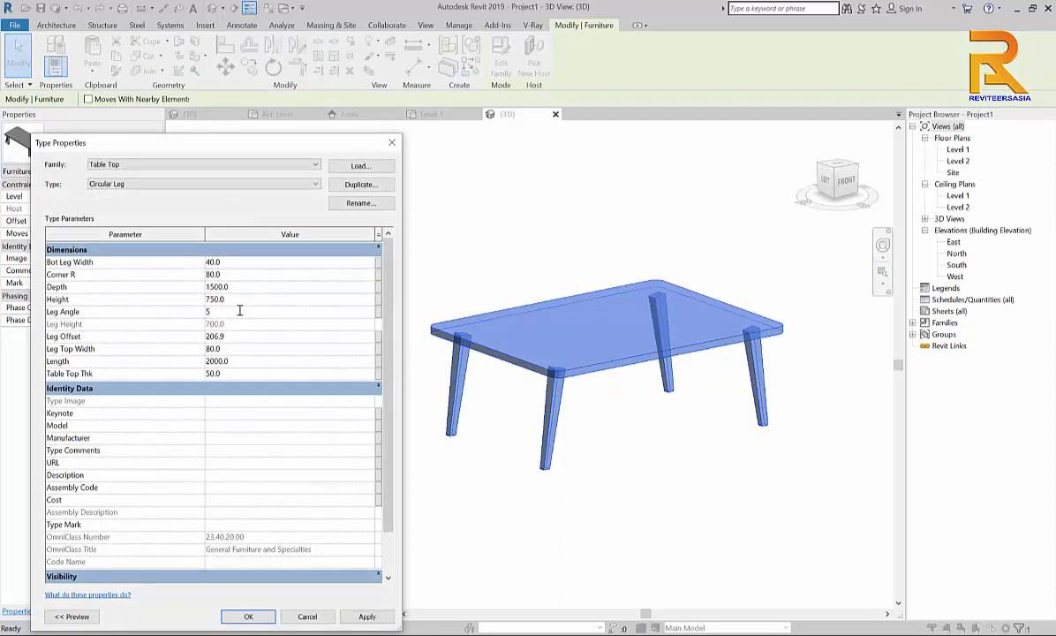
{"action": "left_click", "coordinate": [369, 617]}
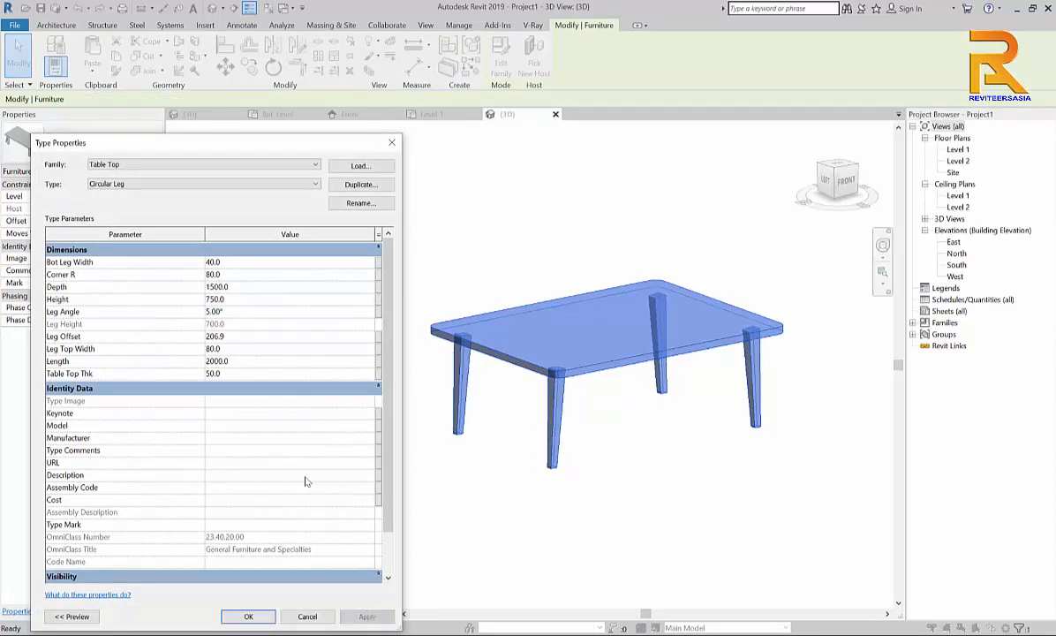
{"action": "left_click", "coordinate": [241, 312]}
{"action": "left_click", "coordinate": [365, 618]}
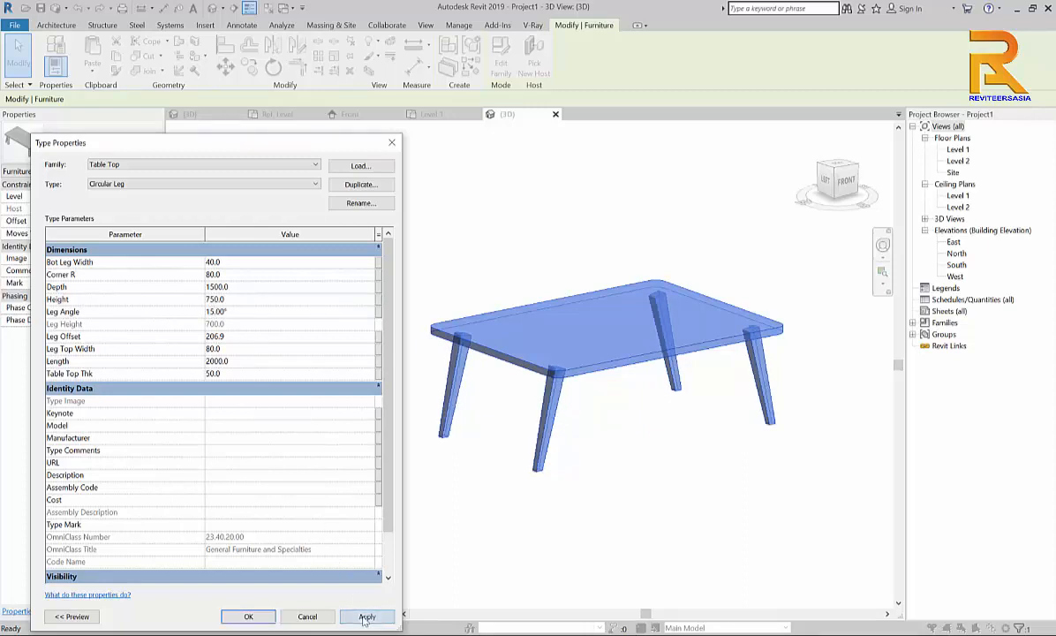
Step: Set the table type's Height to 1000 and accept the type properties
{"action": "left_click", "coordinate": [253, 300]}
{"action": "type", "text": "1000"}
{"action": "left_click", "coordinate": [385, 615]}
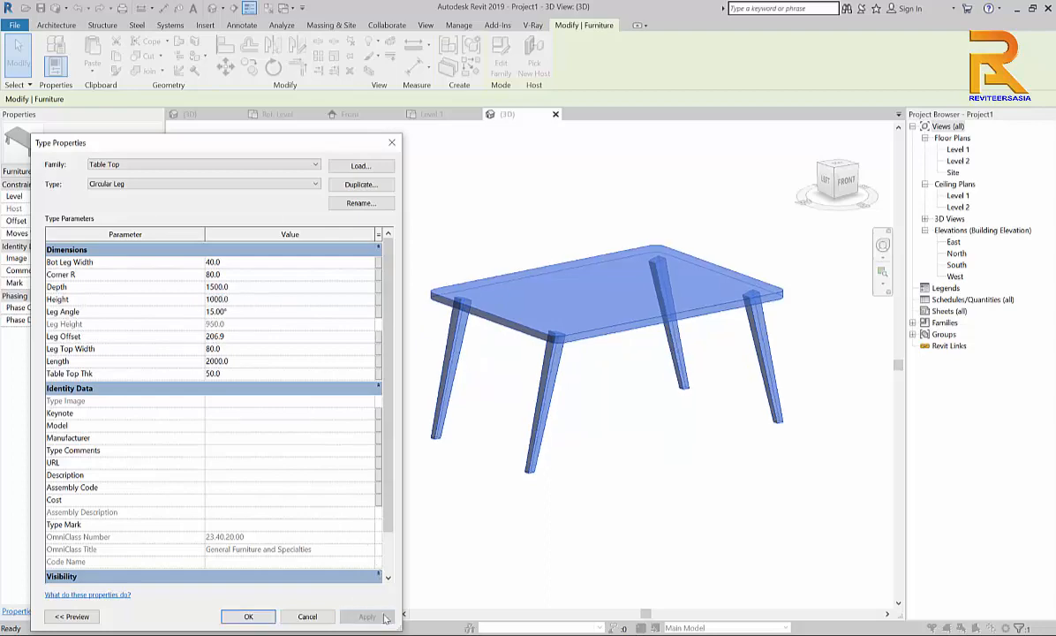
{"action": "left_click", "coordinate": [248, 616]}
{"action": "left_click", "coordinate": [415, 523]}
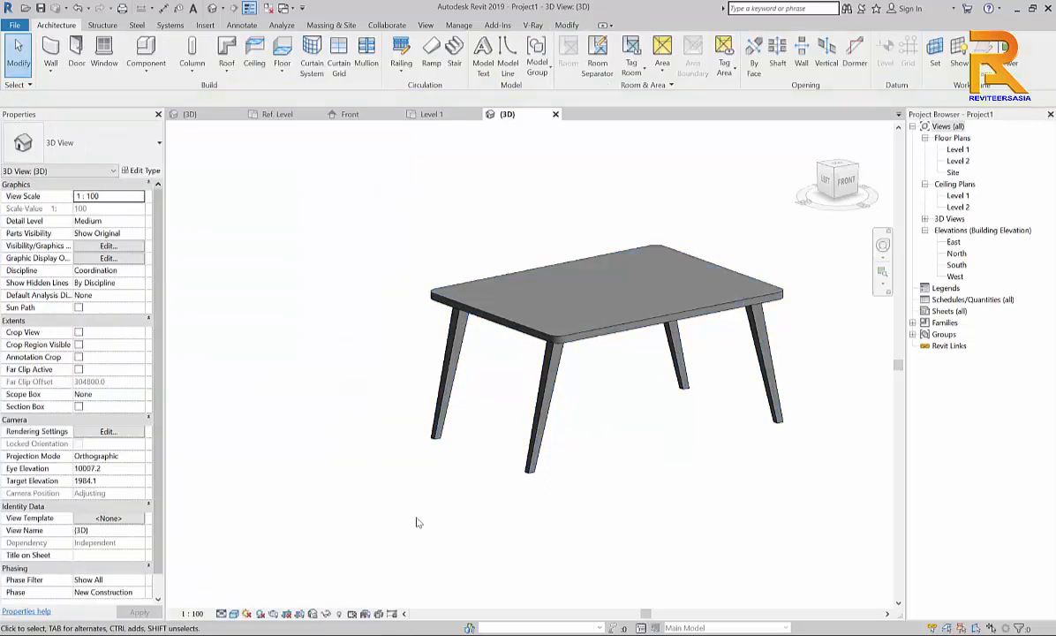
{"action": "middle_click_drag", "start_coordinate": [415, 523], "coordinate": [462, 347], "text": "shift"}
Step: Turn on Circular Legs and turn off Rectangular Legs in the table's type properties, and accept the change
{"action": "left_click", "coordinate": [508, 328]}
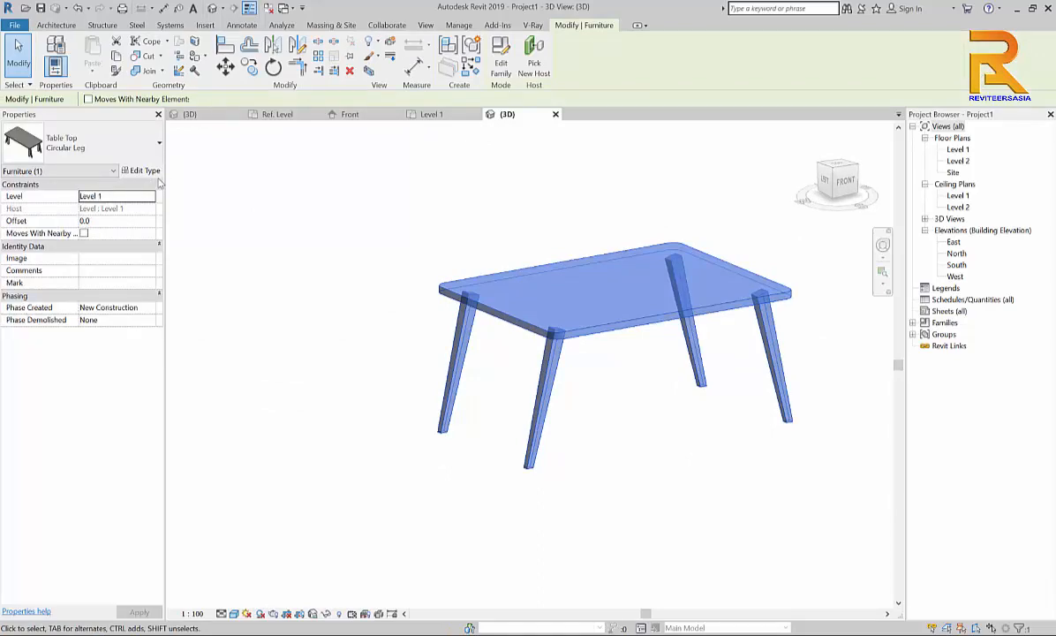
{"action": "left_click", "coordinate": [142, 167]}
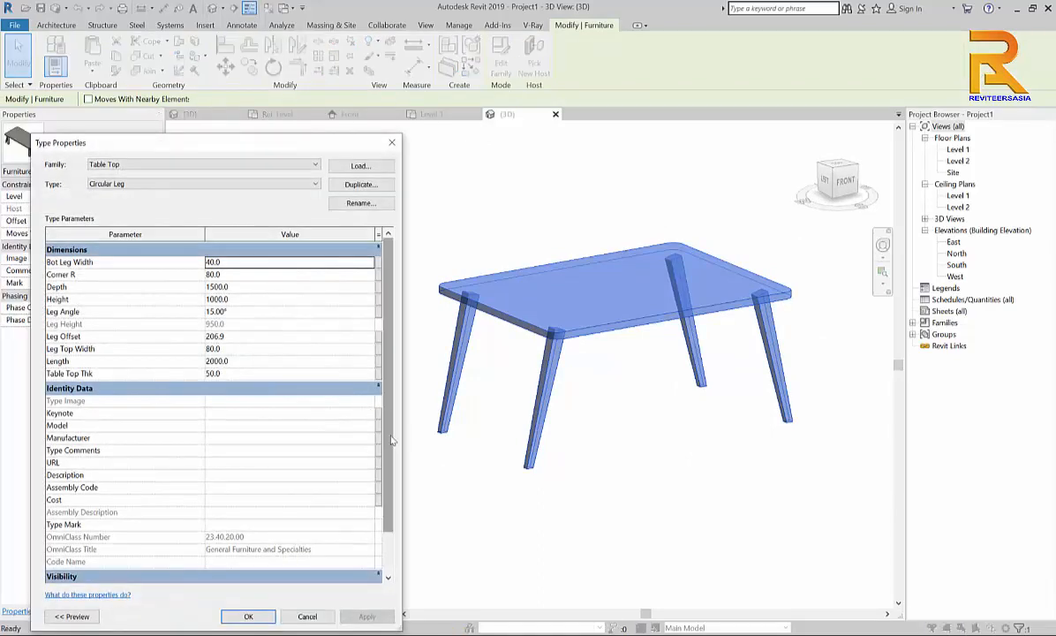
{"action": "scroll", "coordinate": [353, 459], "scroll_direction": "down", "scroll_amount": 1}
{"action": "left_click", "coordinate": [210, 550]}
{"action": "left_click", "coordinate": [210, 549]}
{"action": "left_click", "coordinate": [210, 562]}
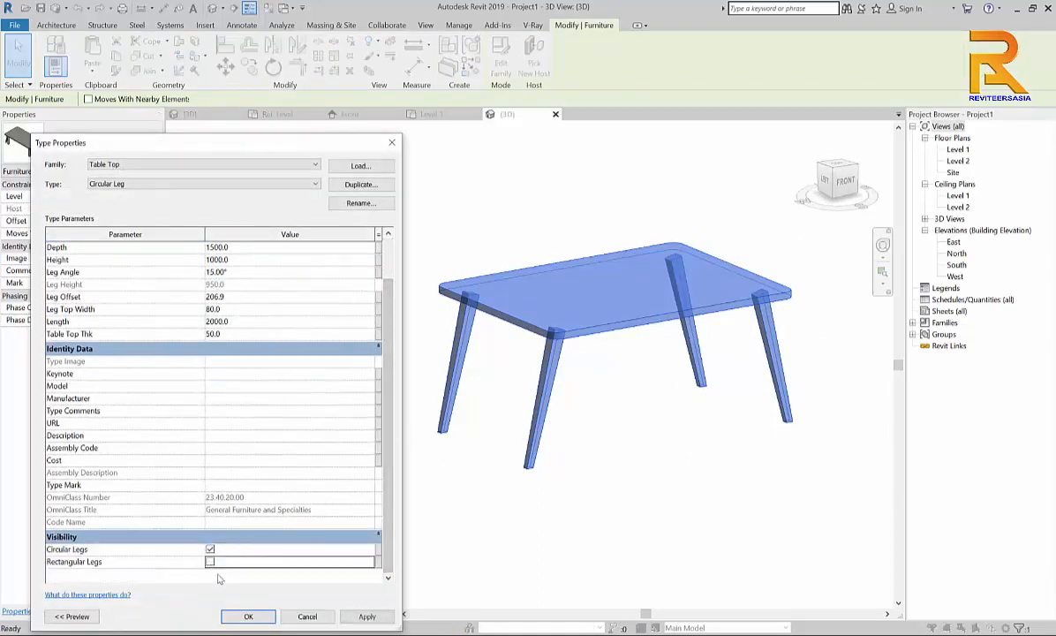
{"action": "left_click", "coordinate": [366, 616]}
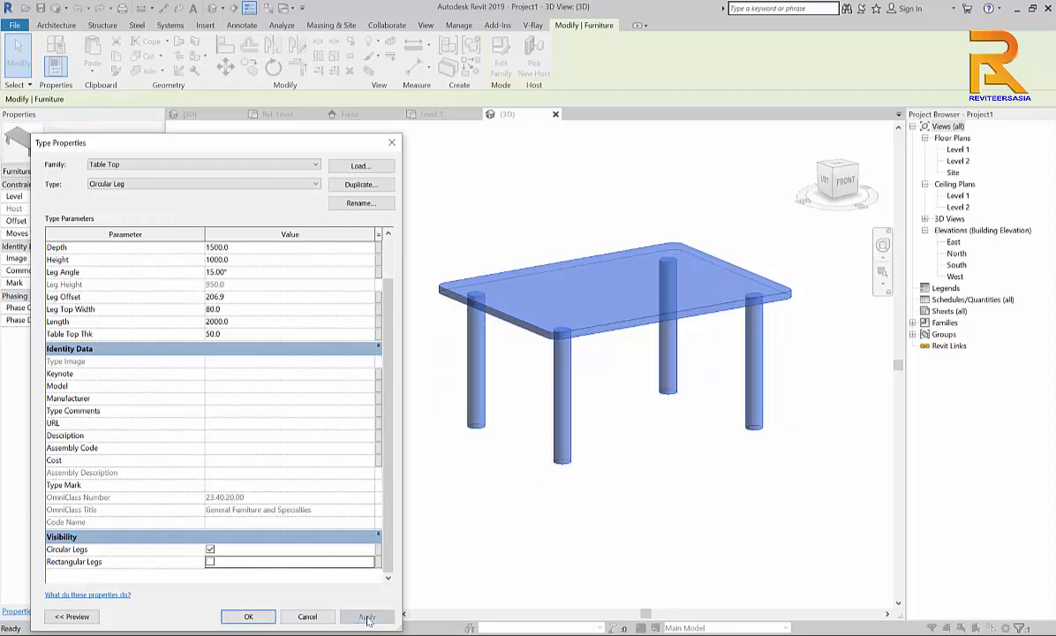
{"action": "left_click", "coordinate": [269, 620]}
{"action": "left_click", "coordinate": [466, 489]}
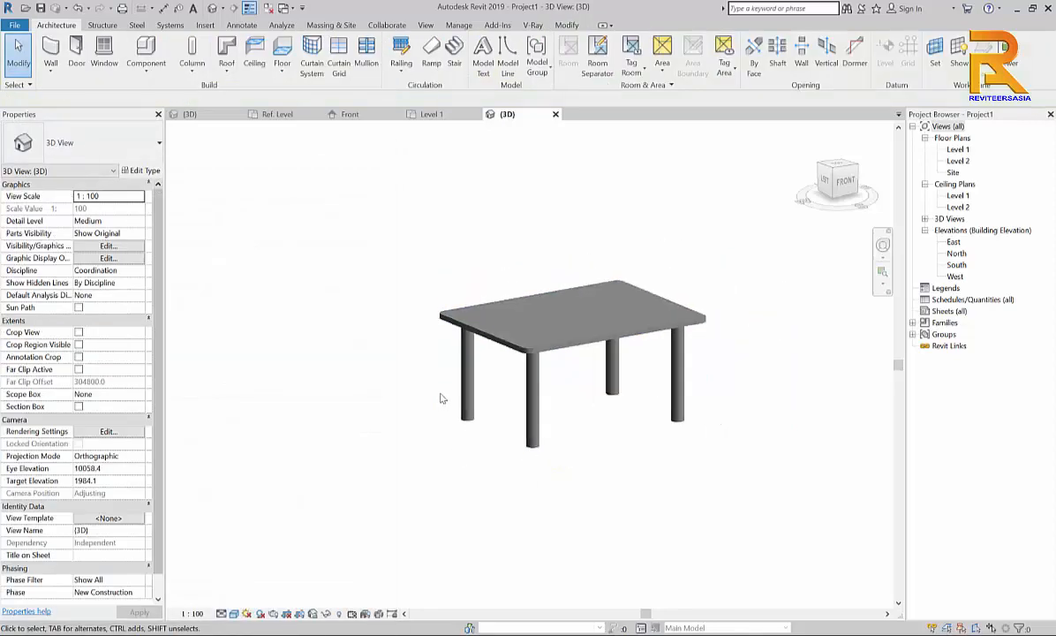
Step: Examine the round-legged table in the project and both leg sets in the Table Top family's 3D view
{"action": "middle_click_drag", "start_coordinate": [378, 385], "coordinate": [564, 358], "text": "shift"}
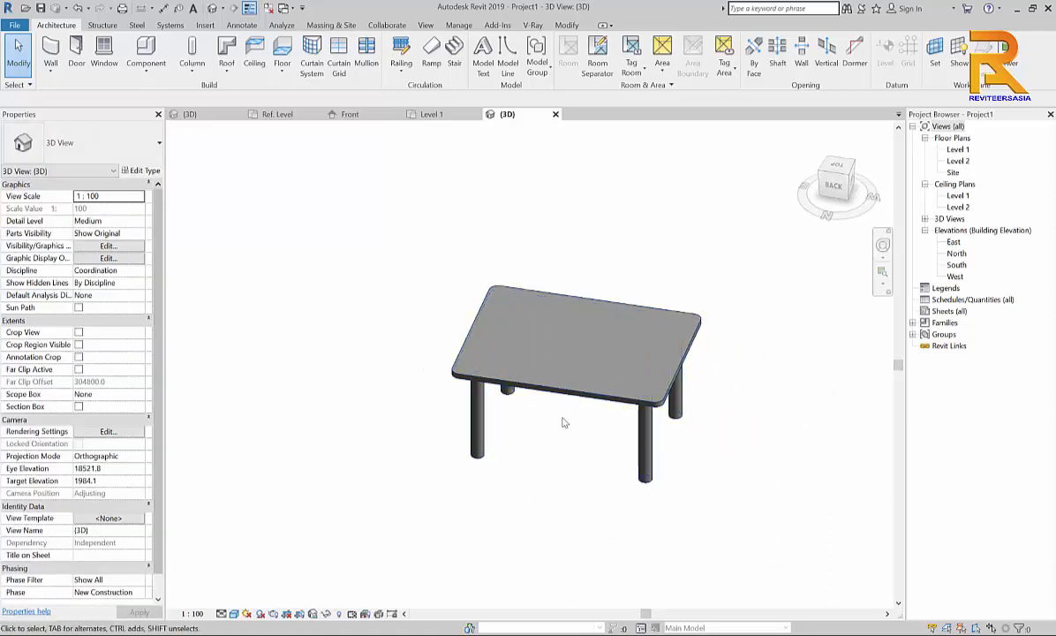
{"action": "middle_click_drag", "start_coordinate": [553, 436], "coordinate": [547, 405], "text": "shift"}
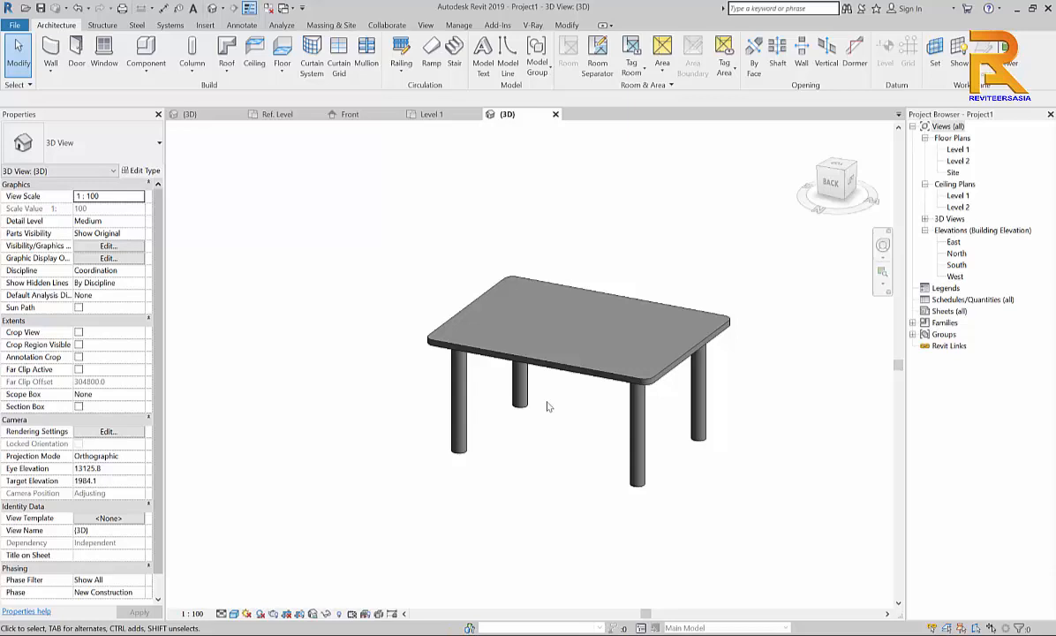
{"action": "middle_click_drag", "start_coordinate": [540, 346], "coordinate": [556, 333]}
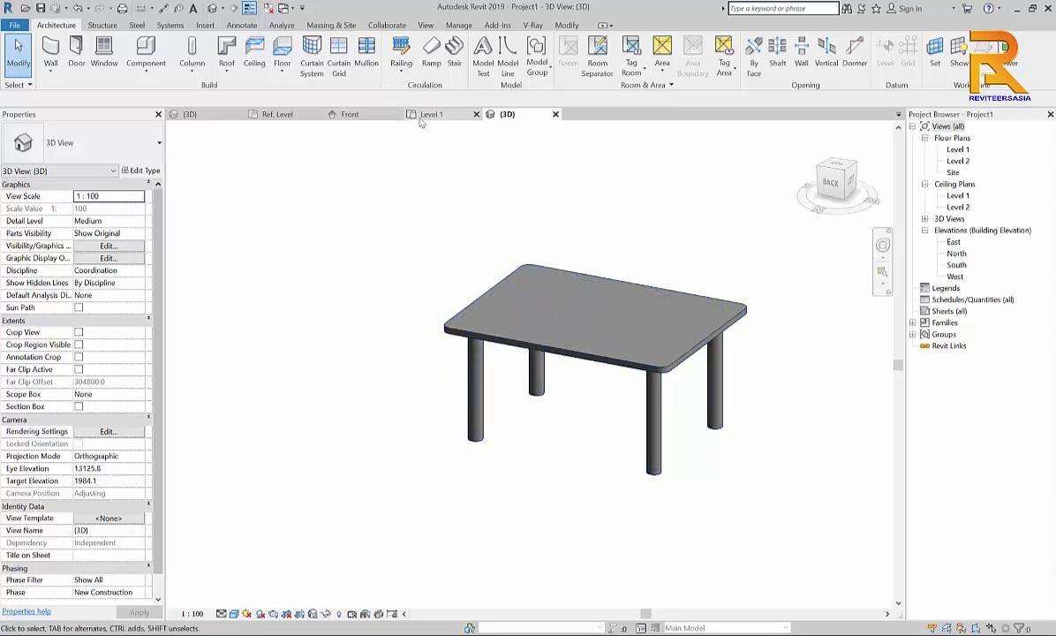
{"action": "left_click", "coordinate": [347, 114]}
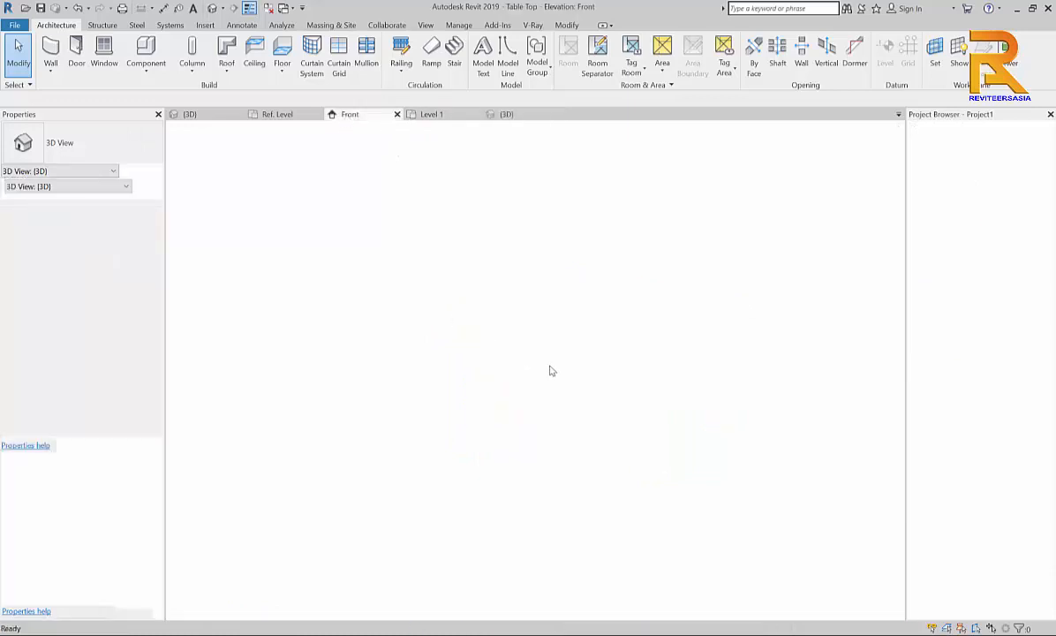
{"action": "left_click", "coordinate": [190, 114]}
{"action": "middle_click_drag", "start_coordinate": [433, 412], "coordinate": [450, 461], "text": "shift"}
{"action": "scroll", "coordinate": [484, 296], "scroll_direction": "up", "scroll_amount": 3}
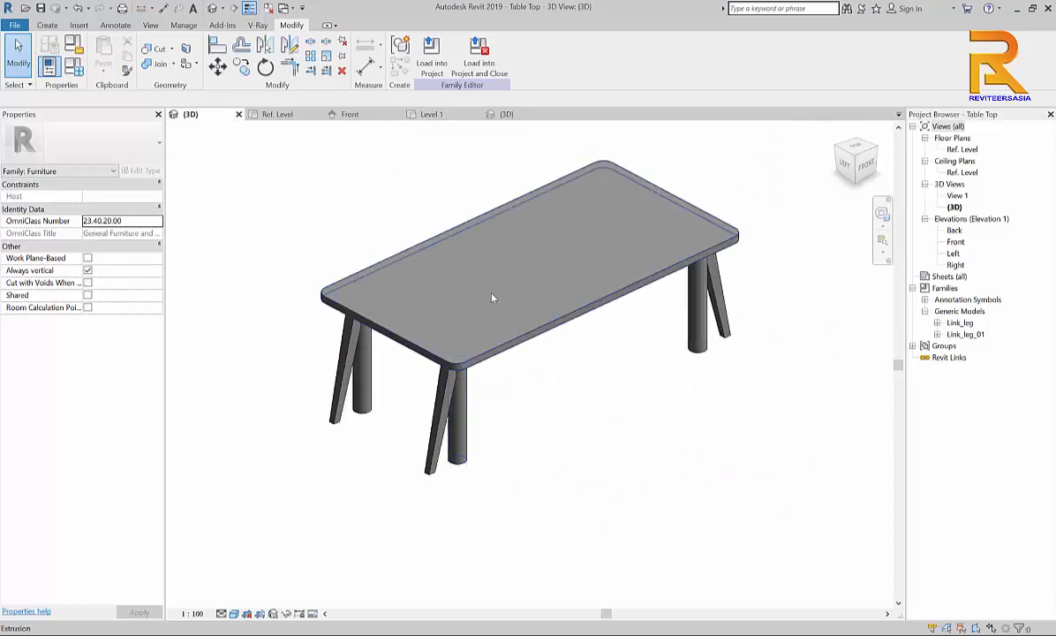
{"action": "middle_click_drag", "start_coordinate": [490, 299], "coordinate": [521, 313]}
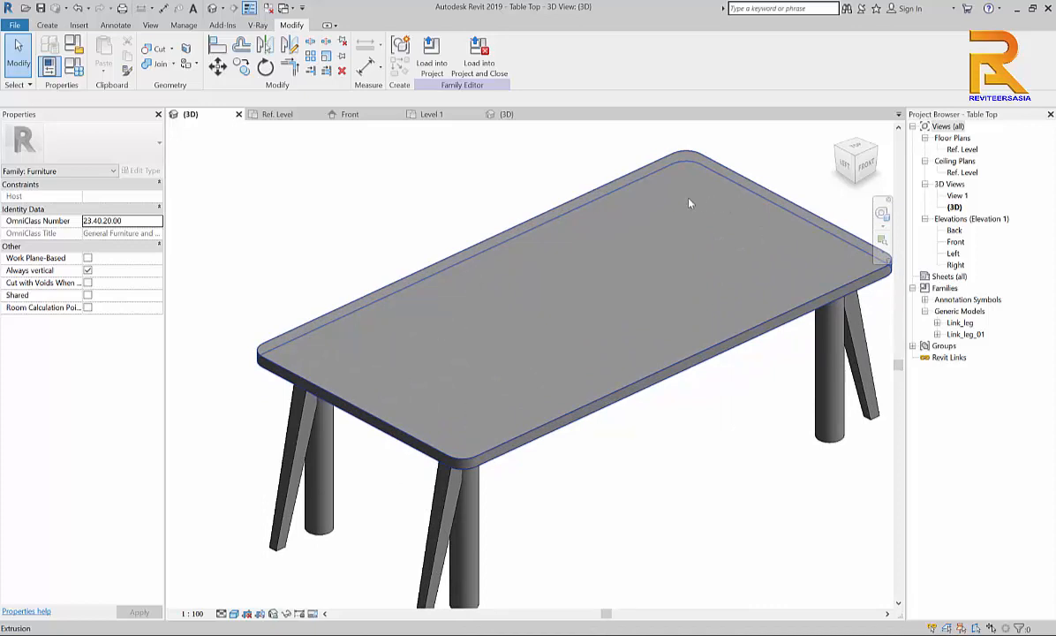
Step: In the Ref. Level plan, draw two horizontal reference planes about 152 mm and 140 mm inside the back and front leg planes
{"action": "left_click", "coordinate": [48, 26]}
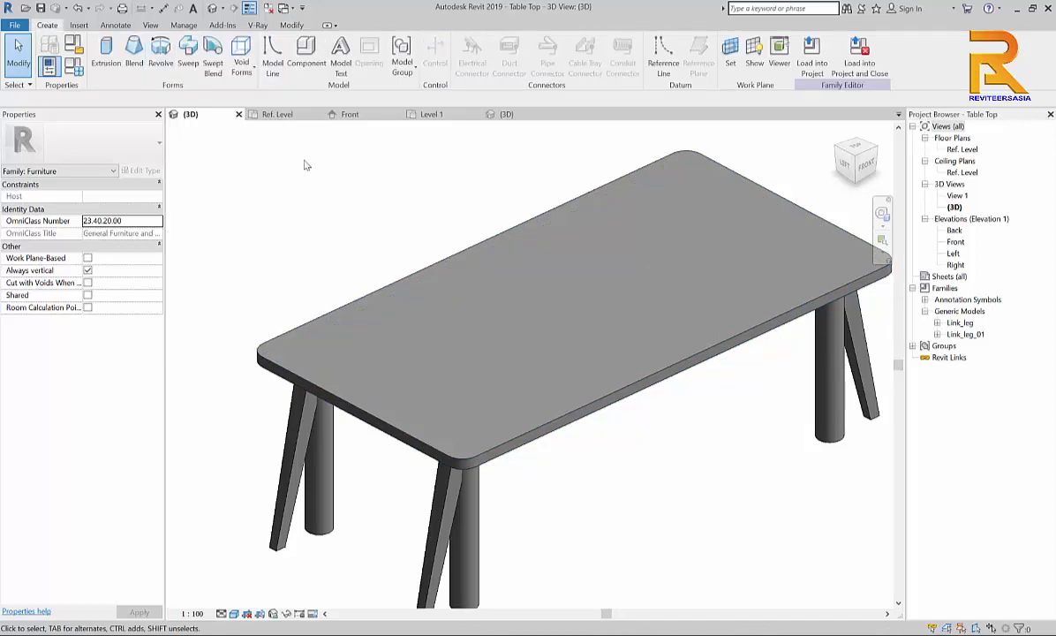
{"action": "double_click", "coordinate": [964, 149]}
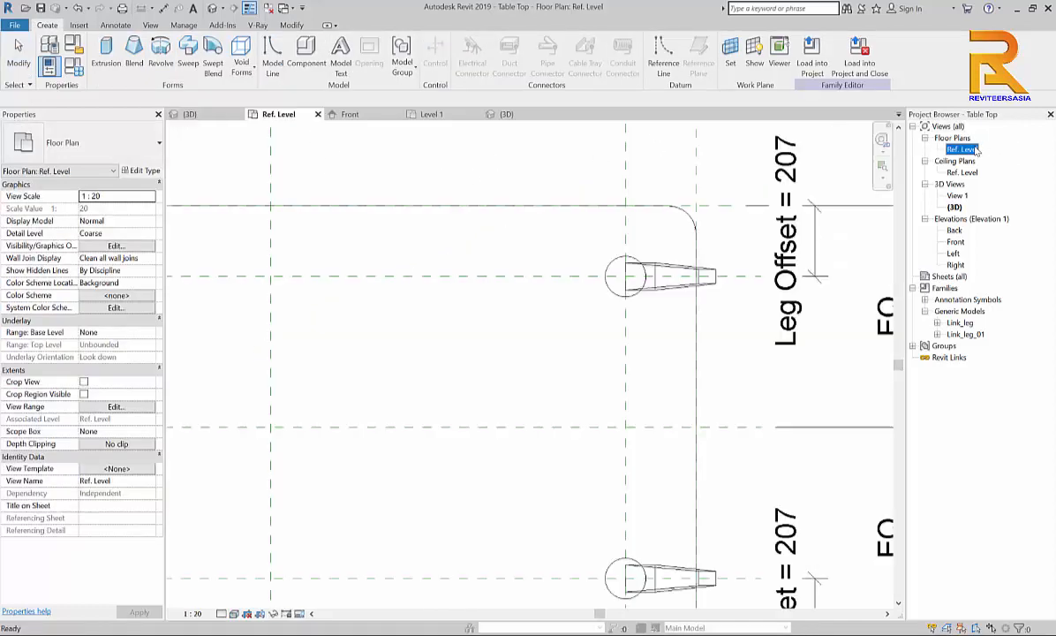
{"action": "scroll", "coordinate": [455, 353], "scroll_direction": "down", "scroll_amount": 5}
{"action": "scroll", "coordinate": [555, 325], "scroll_direction": "down", "scroll_amount": 2}
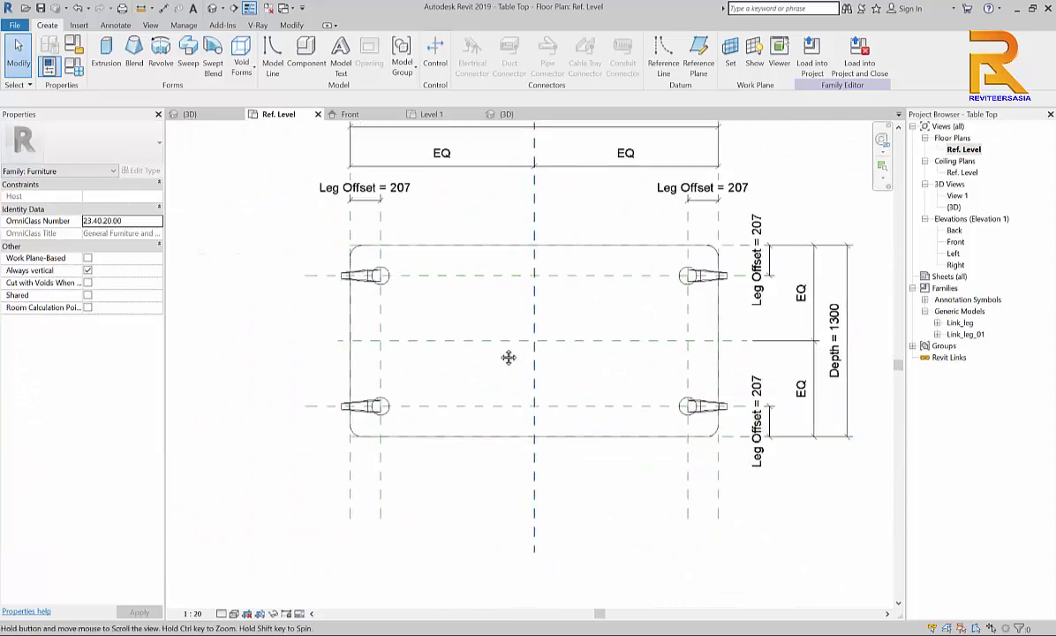
{"action": "scroll", "coordinate": [509, 358], "scroll_direction": "up", "scroll_amount": 1}
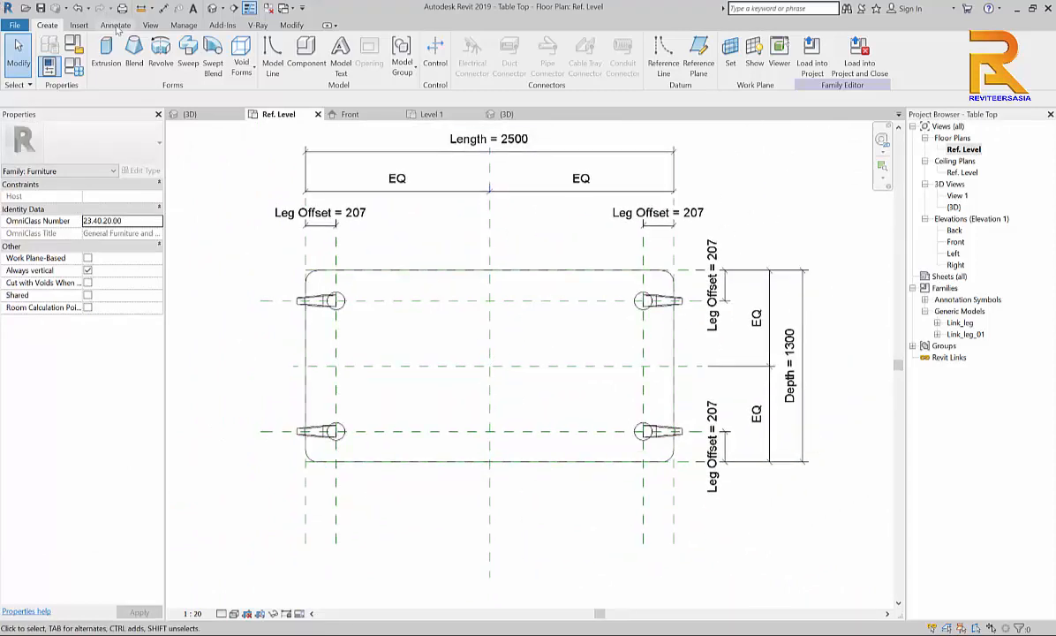
{"action": "left_click", "coordinate": [698, 51]}
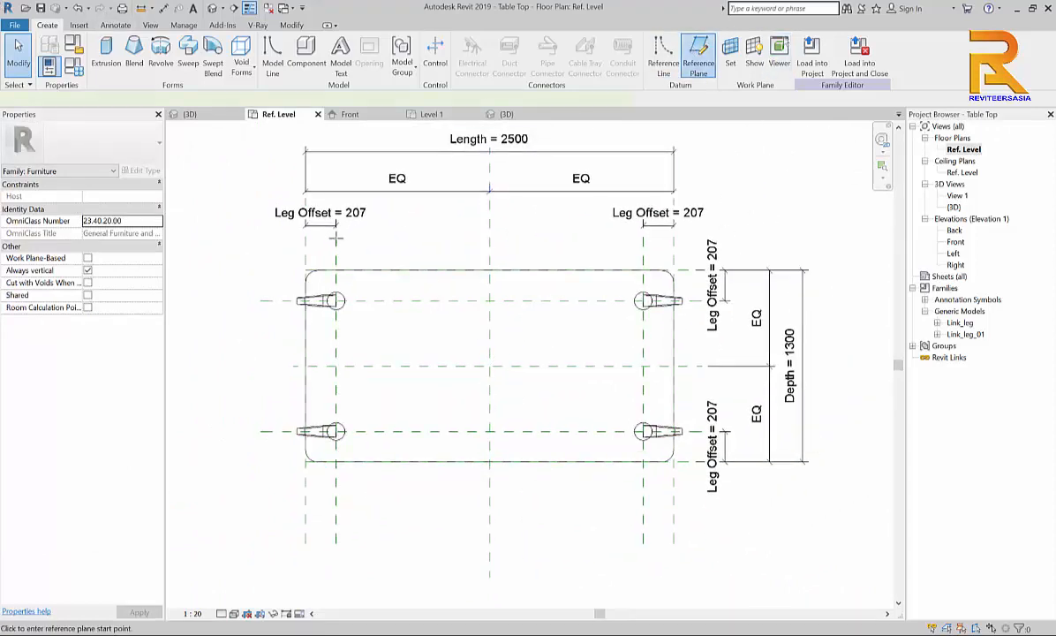
{"action": "left_click", "coordinate": [250, 323]}
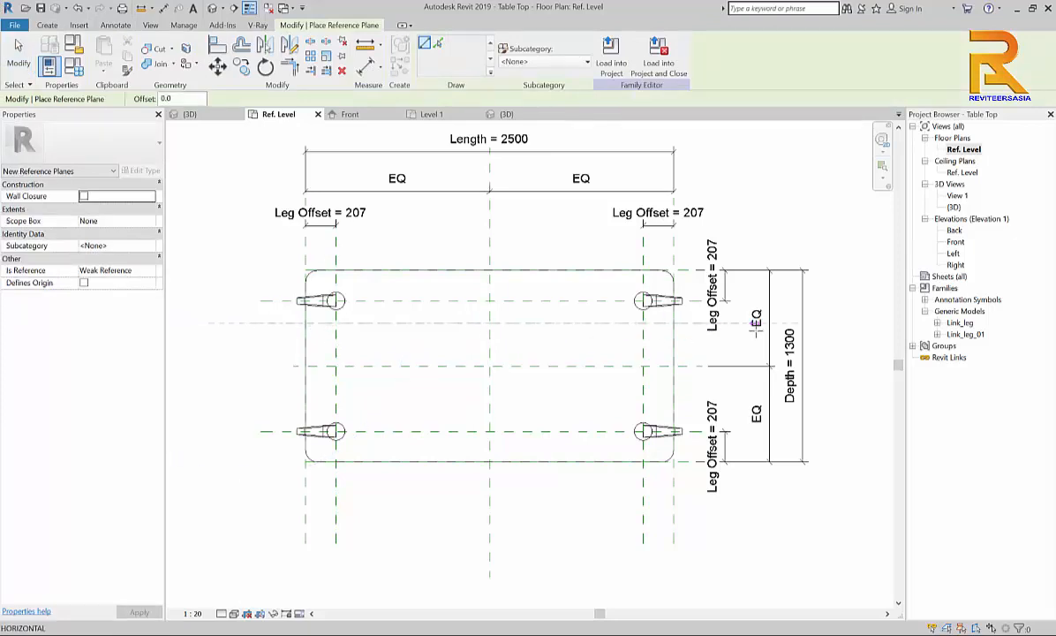
{"action": "left_click", "coordinate": [836, 324]}
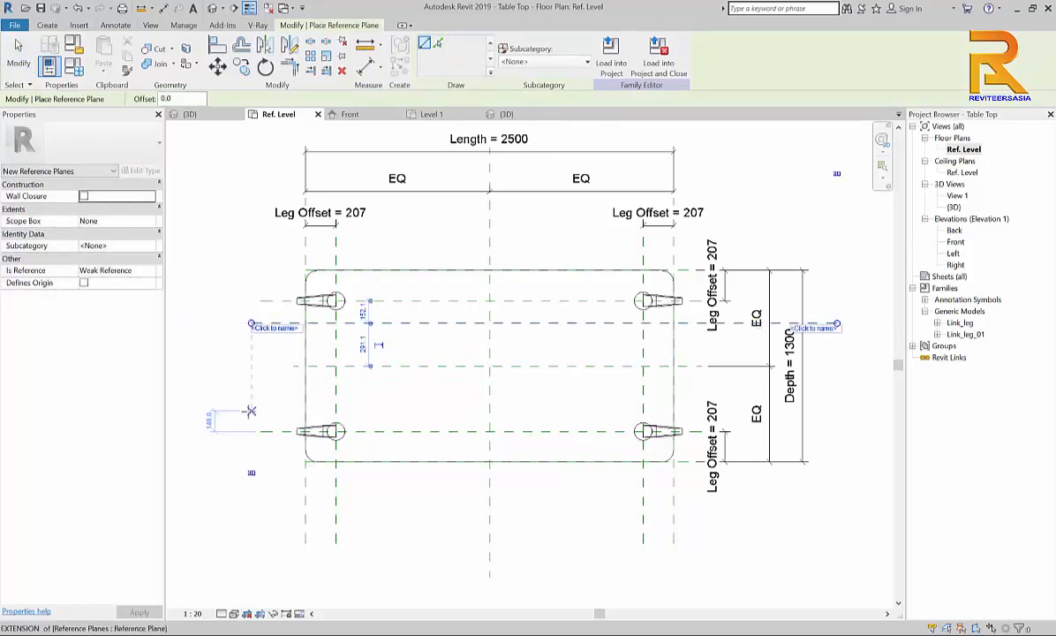
{"action": "left_click", "coordinate": [251, 411]}
{"action": "left_click", "coordinate": [827, 413]}
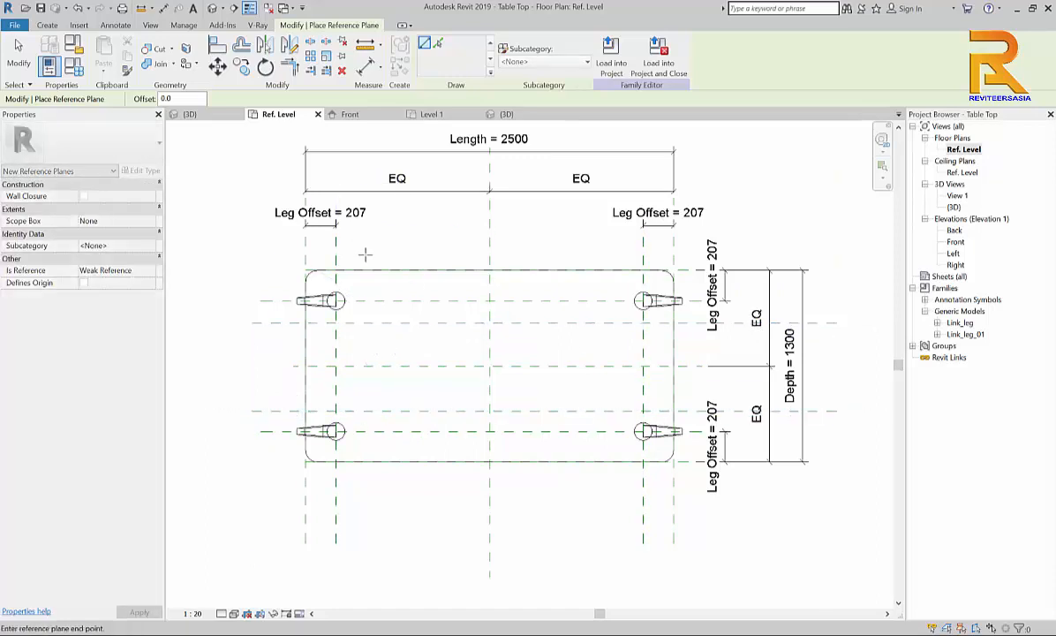
Step: Draw two vertical reference planes about 197 mm inside the left leg plane and 140 mm inside the right one
{"action": "left_click", "coordinate": [364, 542]}
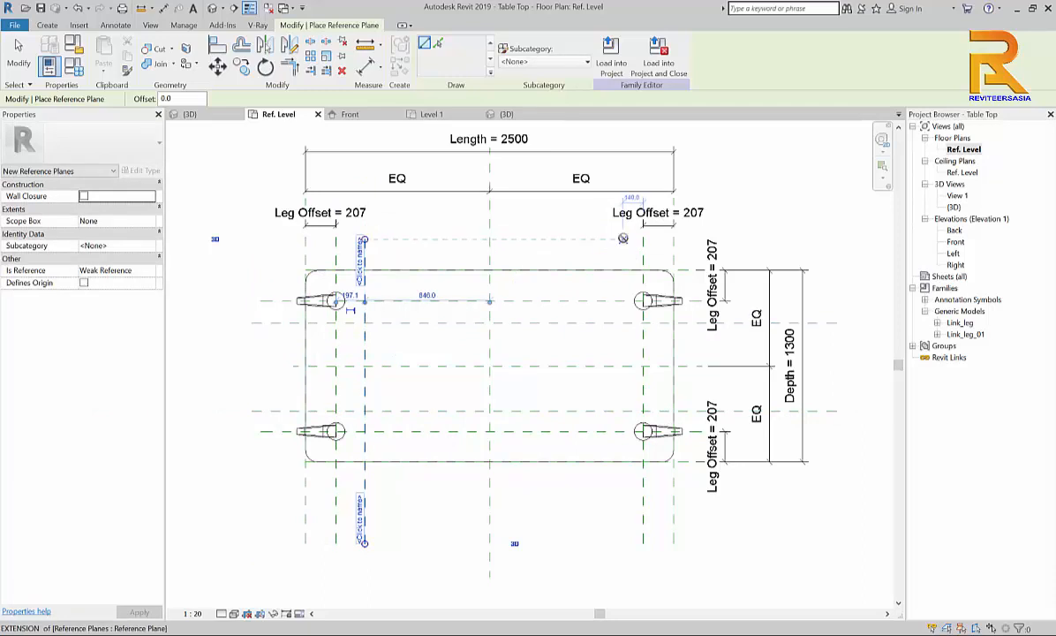
{"action": "left_click", "coordinate": [623, 240]}
{"action": "left_click", "coordinate": [623, 542]}
{"action": "key", "text": "Escape"}
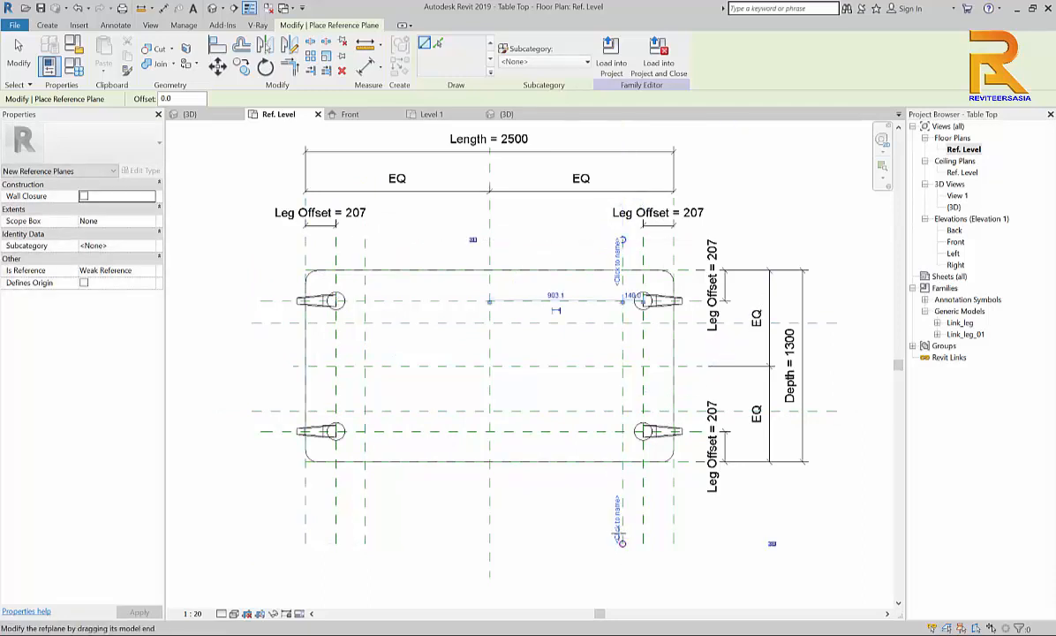
{"action": "key", "text": "Escape"}
Step: Add aligned dimensions between each vertical leg plane and the new reference plane beside it
{"action": "left_click", "coordinate": [48, 26]}
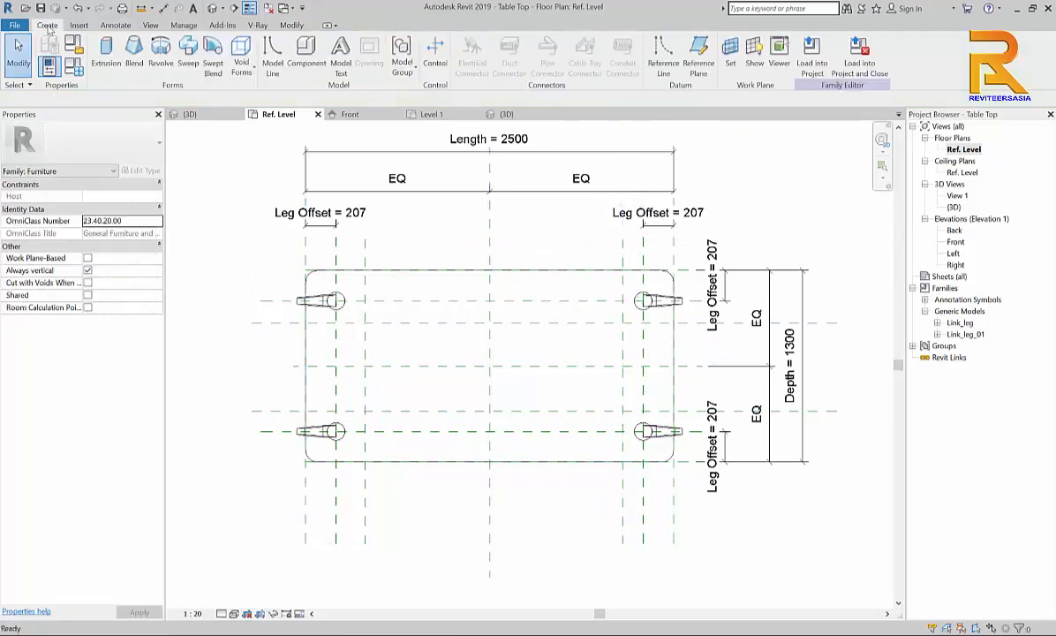
{"action": "left_click", "coordinate": [115, 25]}
{"action": "left_click", "coordinate": [50, 53]}
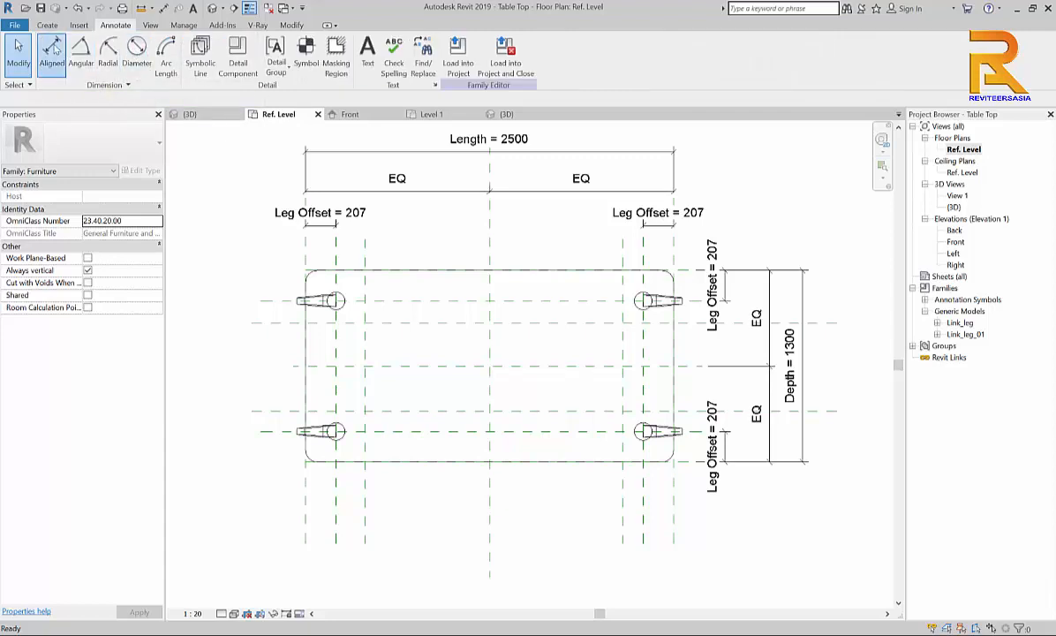
{"action": "left_click", "coordinate": [335, 523]}
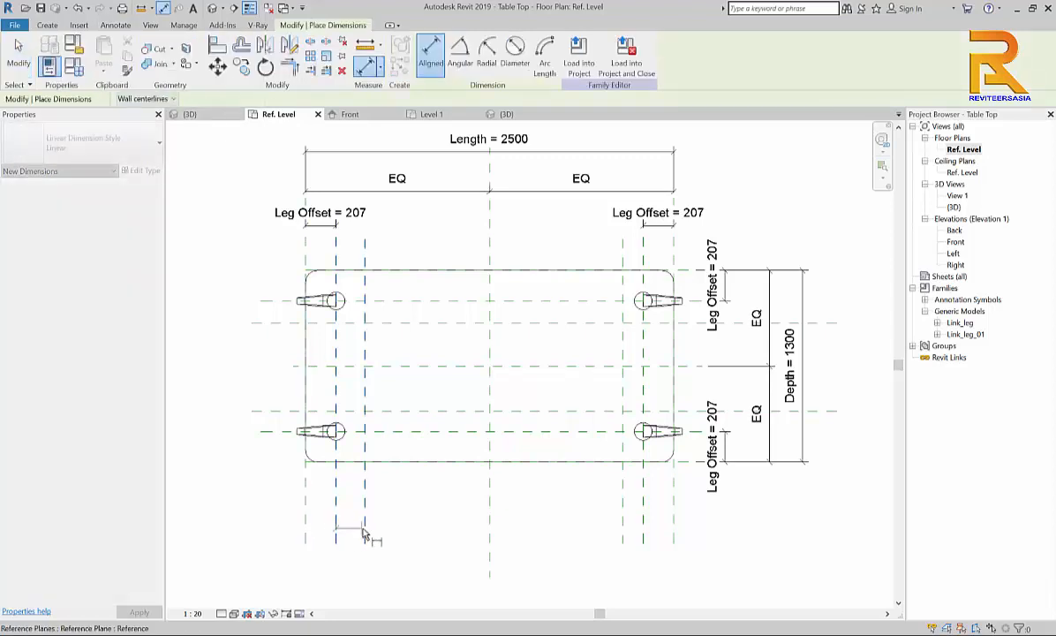
{"action": "left_click", "coordinate": [364, 529]}
{"action": "left_click", "coordinate": [452, 566]}
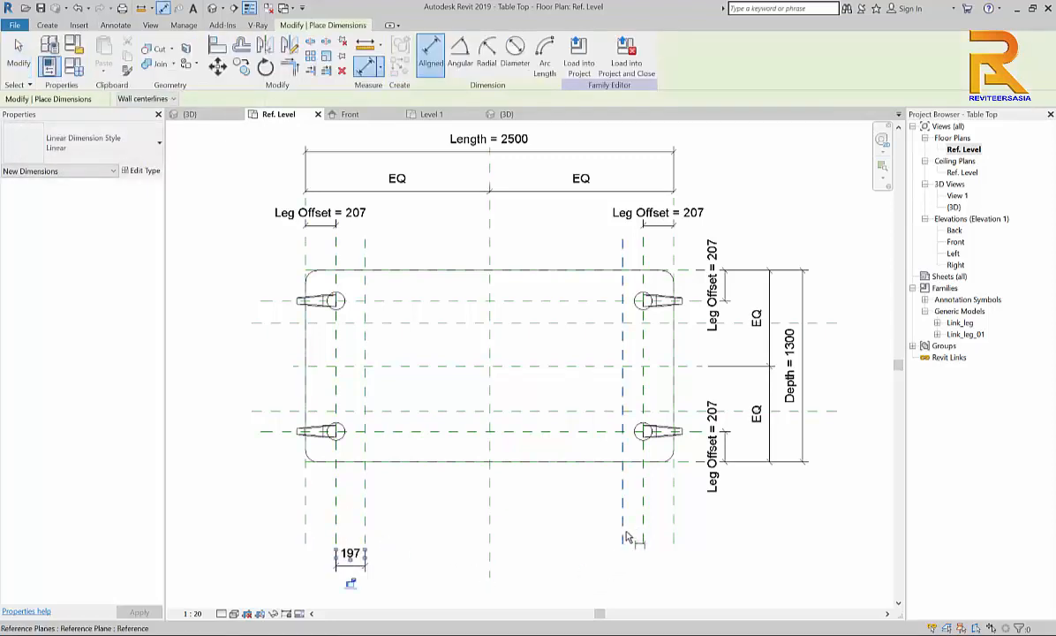
{"action": "left_click", "coordinate": [622, 535]}
{"action": "left_click", "coordinate": [643, 536]}
{"action": "left_click", "coordinate": [677, 566]}
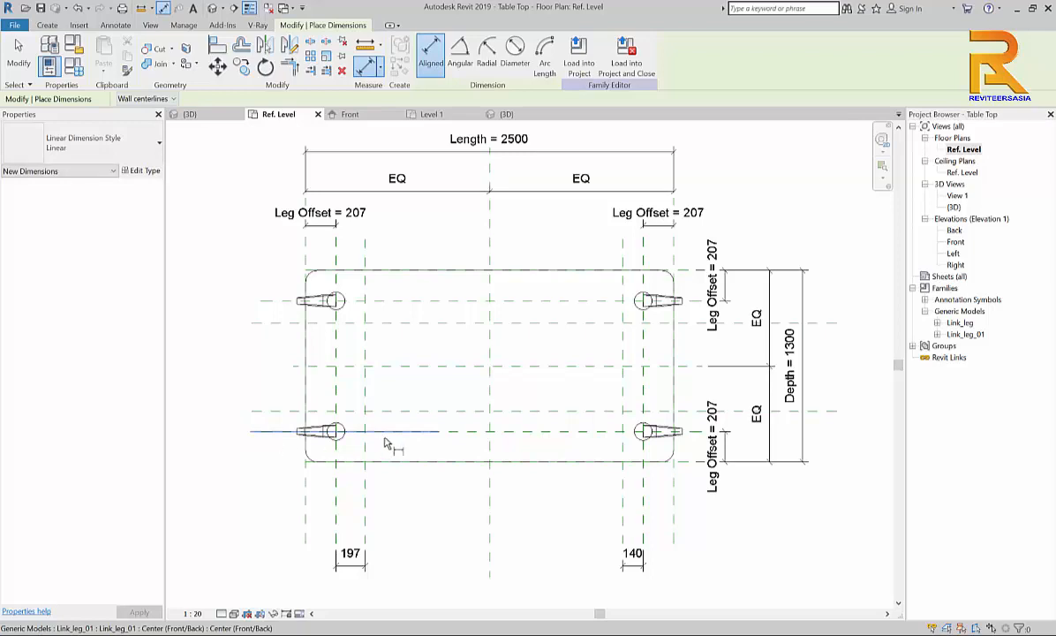
Step: Add aligned dimensions between the front and back leg planes and their adjacent new horizontal reference planes
{"action": "left_click", "coordinate": [268, 429]}
{"action": "left_click", "coordinate": [252, 410]}
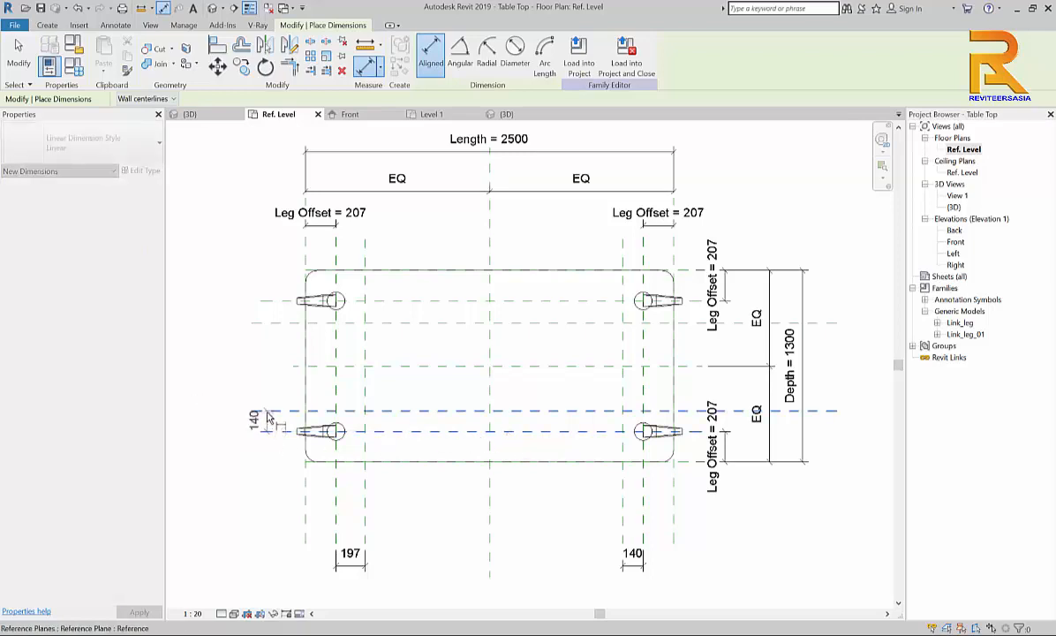
{"action": "left_click", "coordinate": [187, 353]}
{"action": "left_click", "coordinate": [383, 325]}
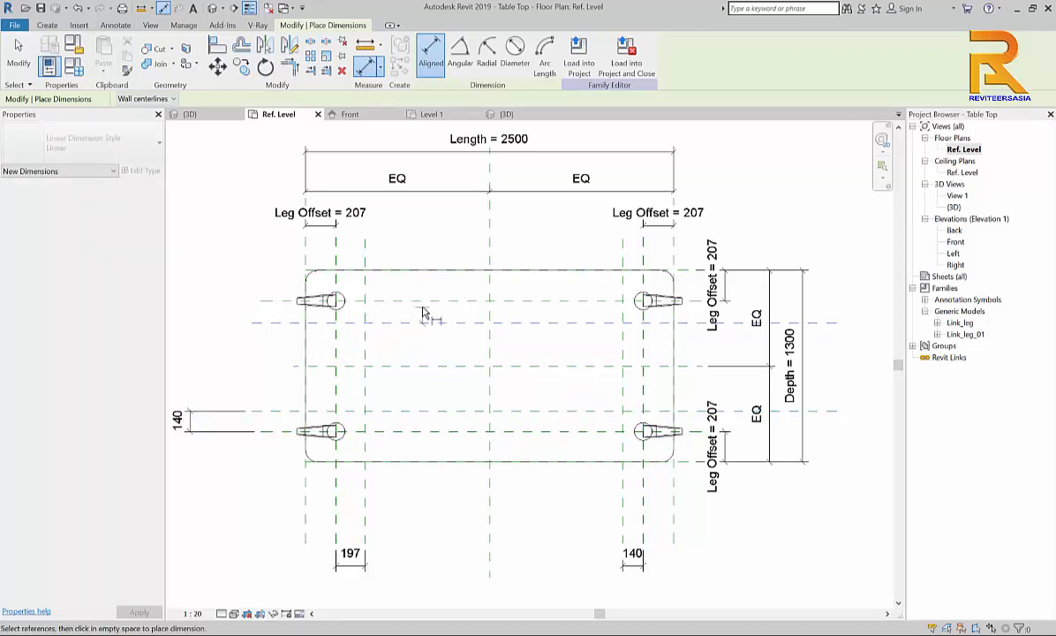
{"action": "left_click", "coordinate": [423, 302]}
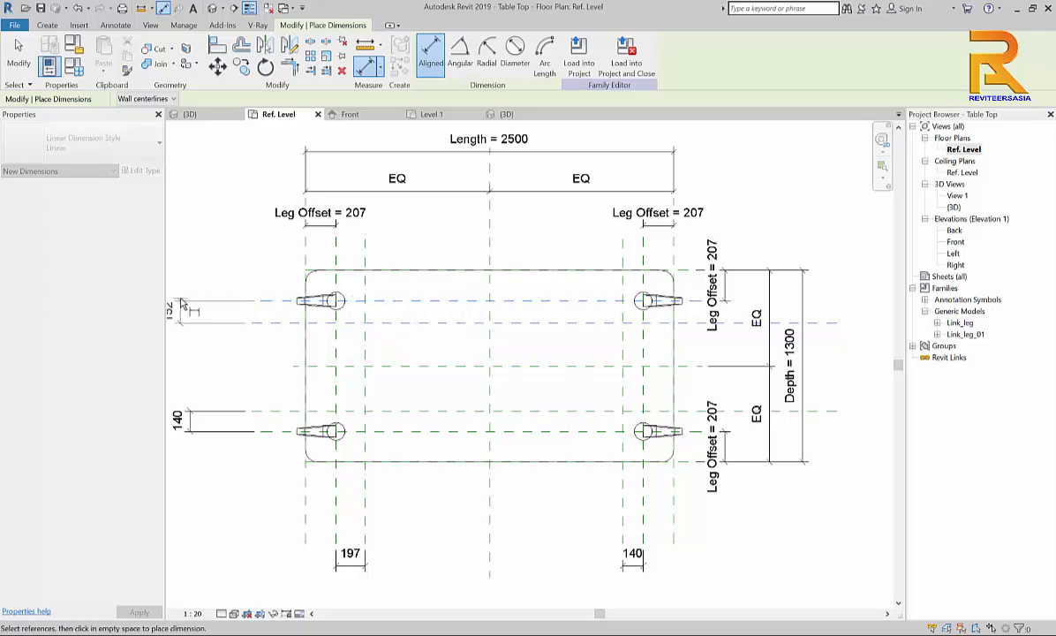
{"action": "left_click", "coordinate": [183, 309]}
{"action": "key", "text": "Escape"}
{"action": "key", "text": "Escape"}
{"action": "middle_click_drag", "start_coordinate": [287, 370], "coordinate": [312, 357]}
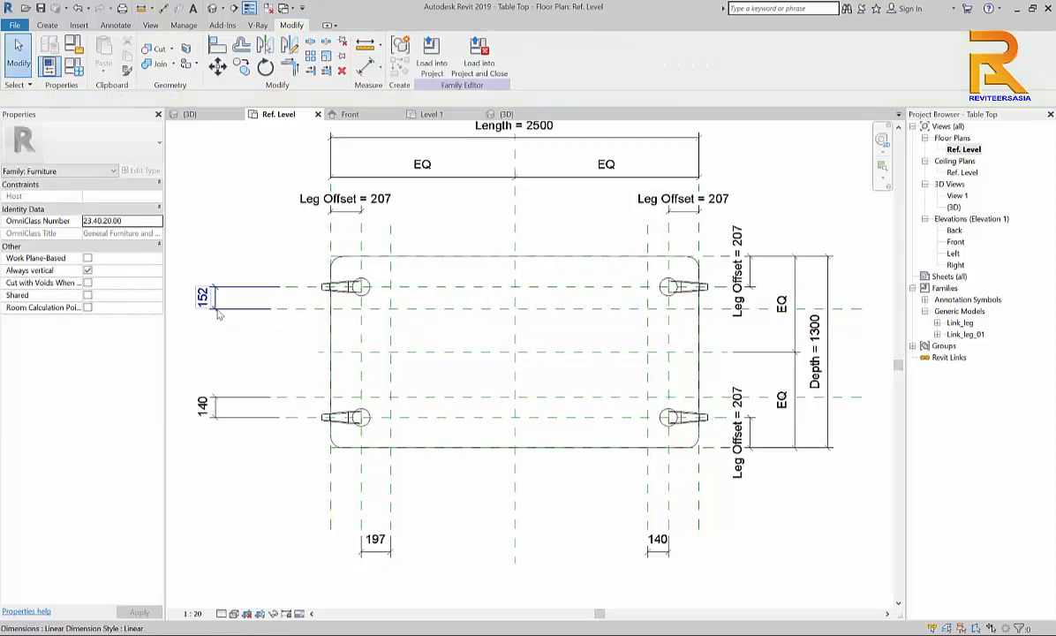
Step: Label the back horizontal plane's dimension with a new family type parameter named Glass Offset, grouped under Dimensions
{"action": "left_click", "coordinate": [216, 305]}
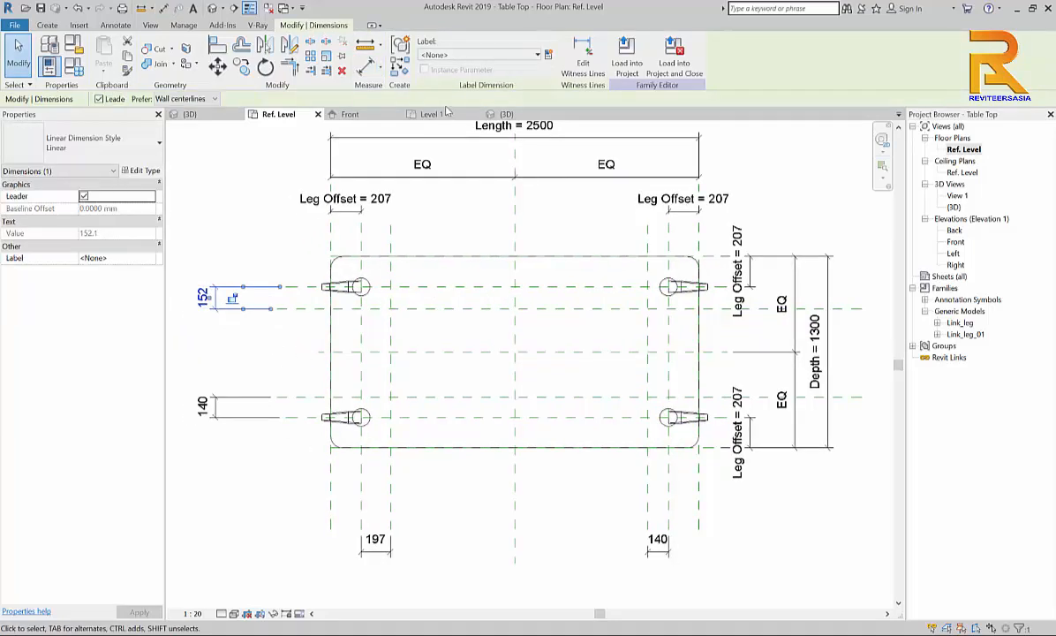
{"action": "left_click", "coordinate": [547, 55]}
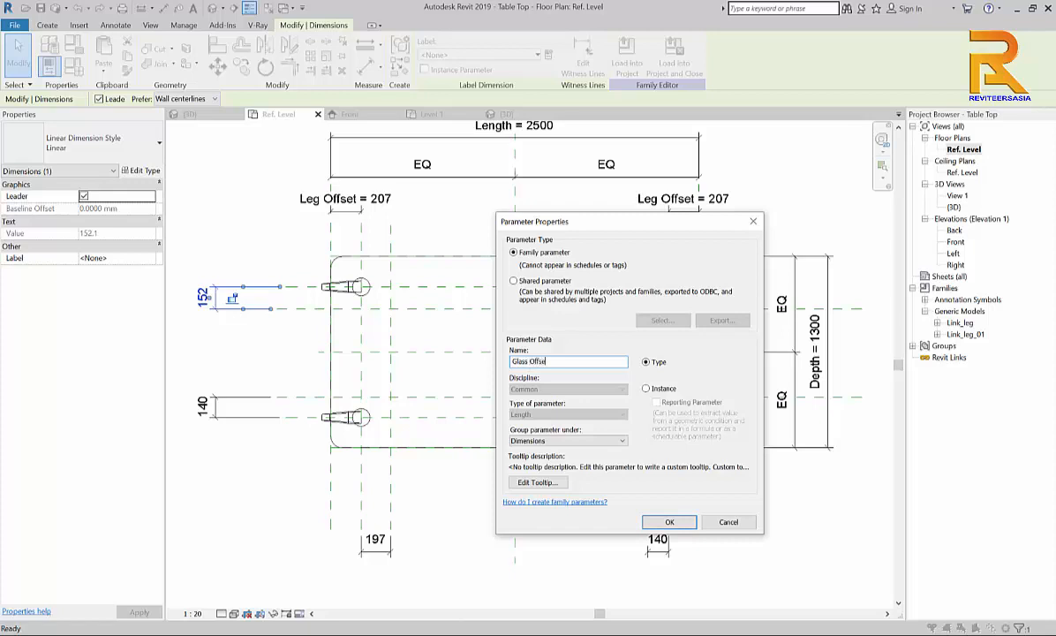
{"action": "left_click", "coordinate": [667, 522]}
{"action": "left_click", "coordinate": [189, 389]}
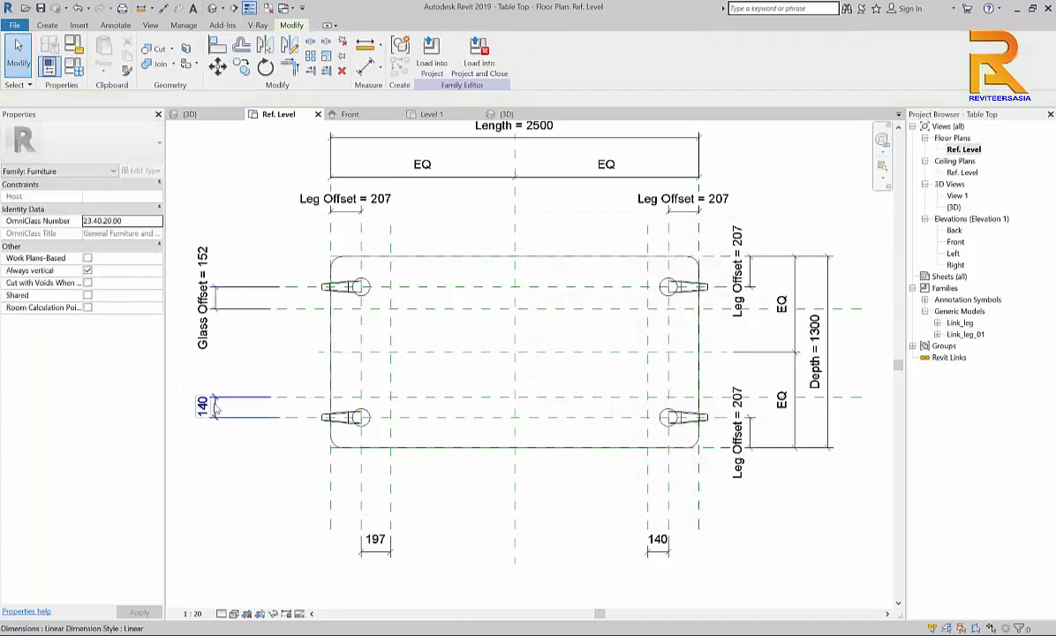
Step: Assign the Glass Offset parameter to the other three new plane dimensions
{"action": "left_click", "coordinate": [203, 407]}
{"action": "left_click", "coordinate": [653, 552], "text": "ctrl"}
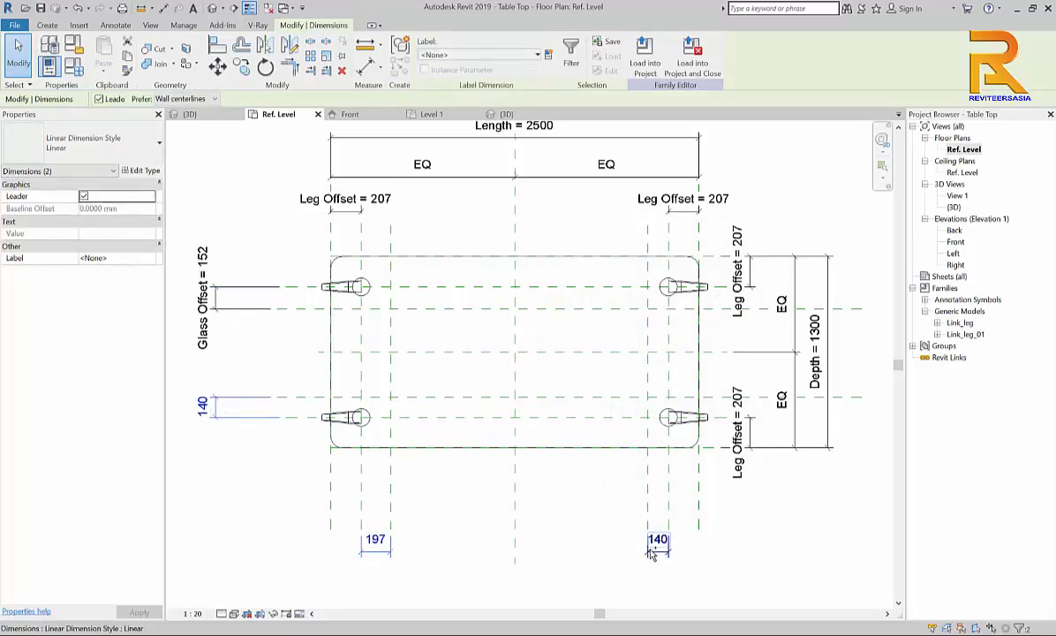
{"action": "left_click", "coordinate": [509, 57]}
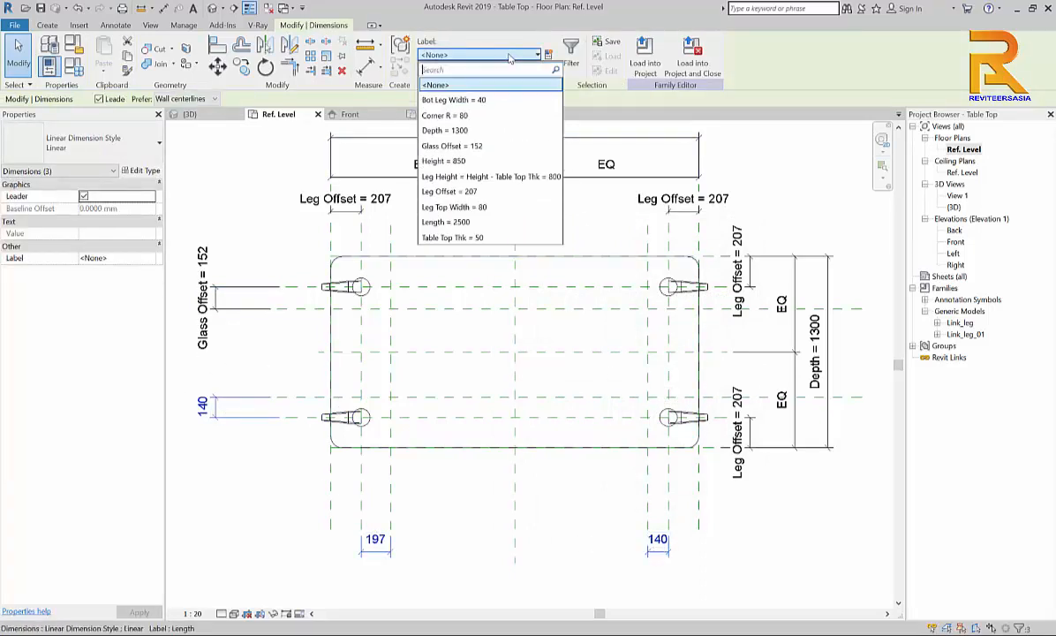
{"action": "left_click", "coordinate": [446, 152]}
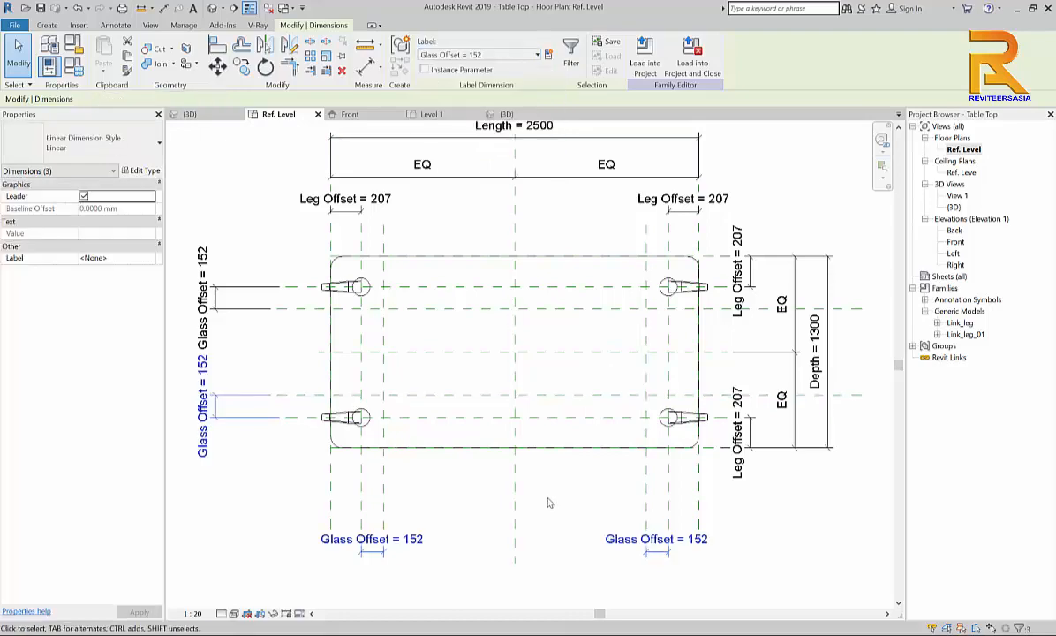
{"action": "left_click", "coordinate": [544, 500]}
Step: Open the Front elevation and set its display to wireframe around the table top's left end
{"action": "middle_click_drag", "start_coordinate": [542, 500], "coordinate": [472, 495]}
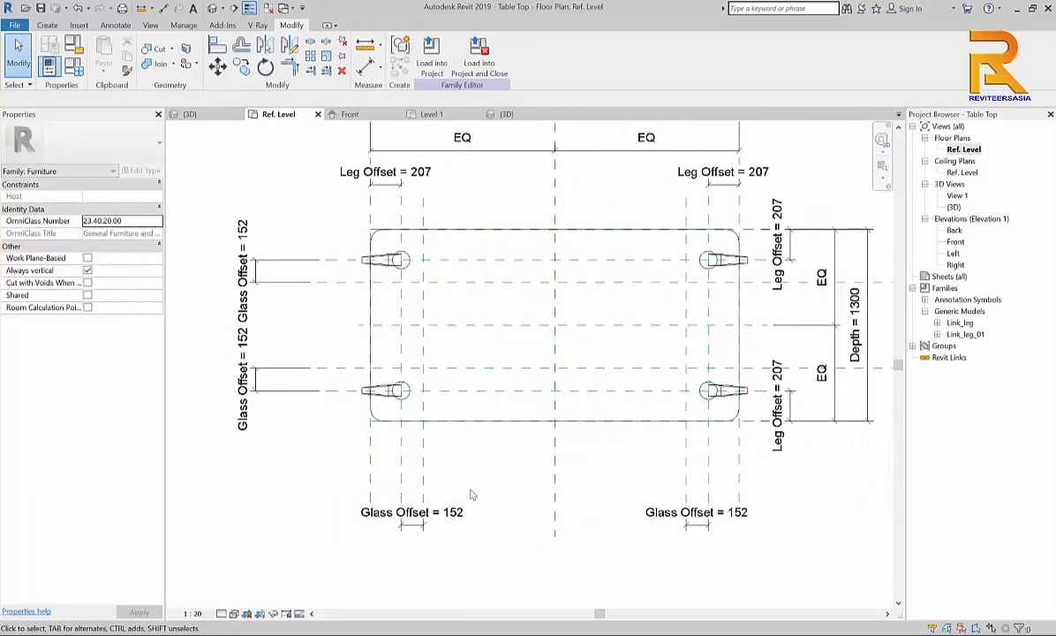
{"action": "middle_click_drag", "start_coordinate": [472, 343], "coordinate": [474, 359]}
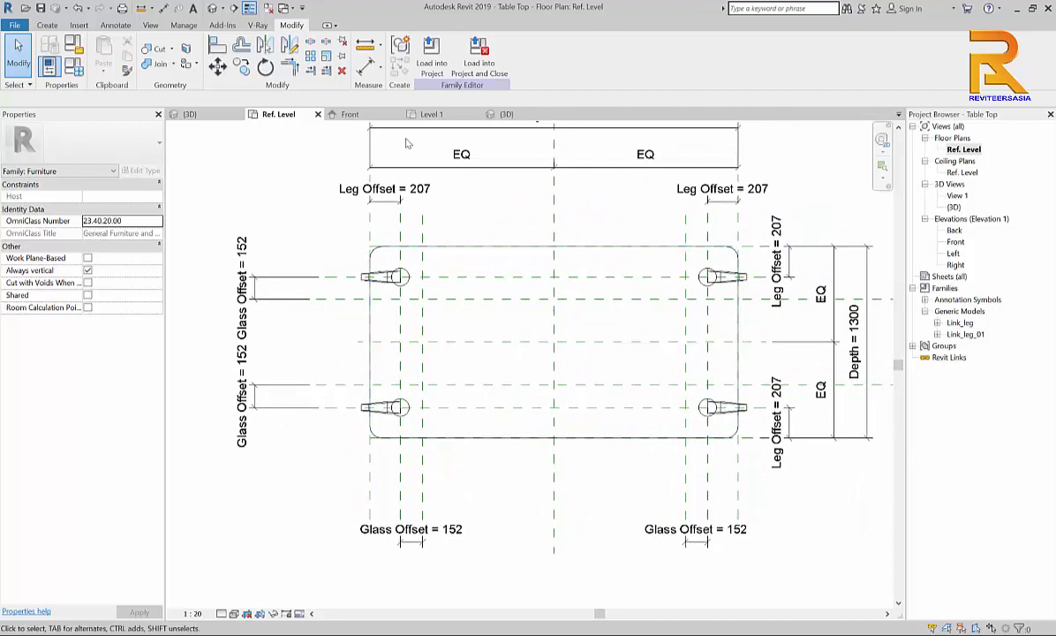
{"action": "left_click", "coordinate": [349, 114]}
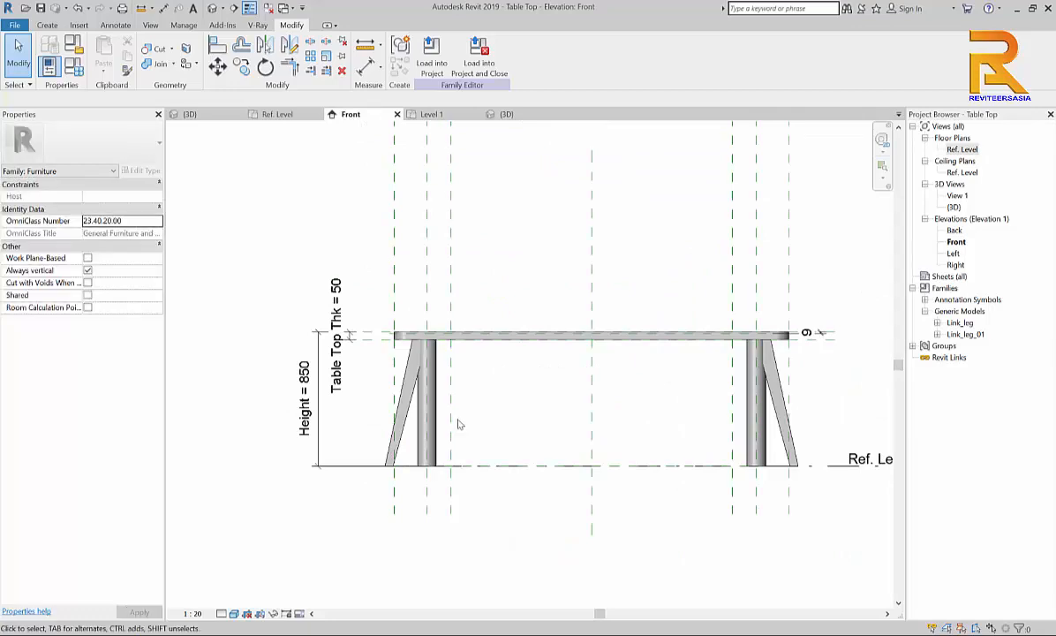
{"action": "key", "text": "w"}
{"action": "key", "text": "f"}
{"action": "scroll", "coordinate": [371, 334], "scroll_direction": "up", "scroll_amount": 5}
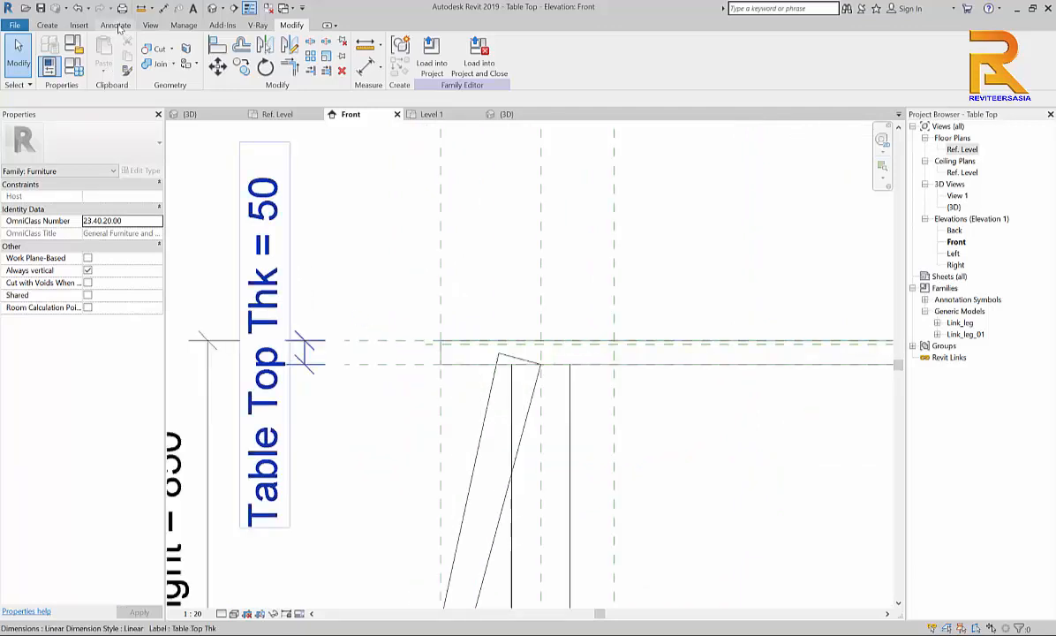
{"action": "key", "text": "Escape"}
{"action": "left_click", "coordinate": [47, 25]}
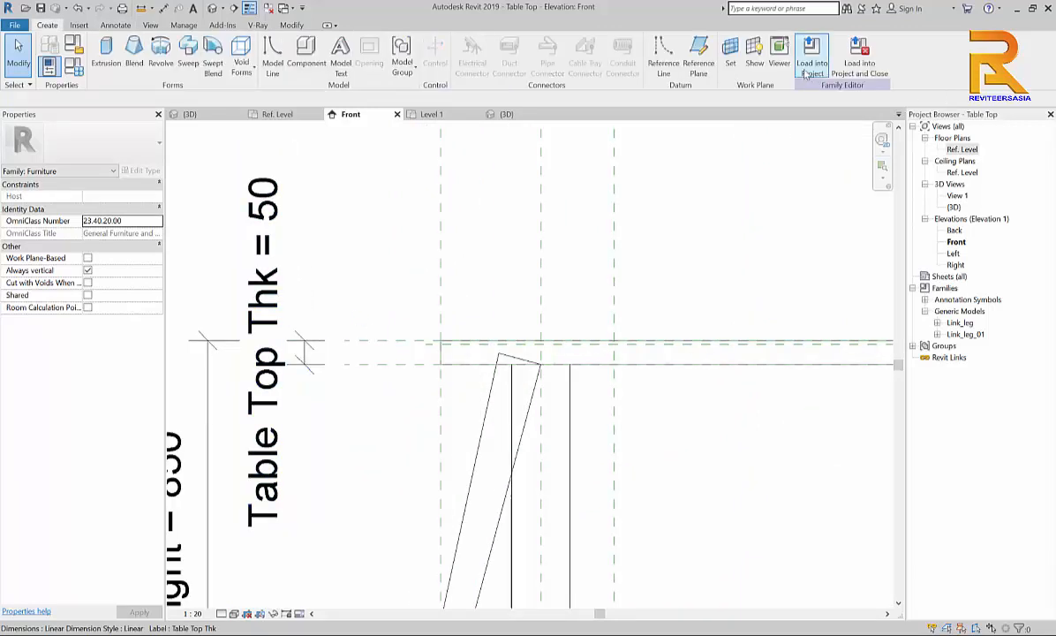
{"action": "left_click", "coordinate": [697, 65]}
{"action": "scroll", "coordinate": [365, 367], "scroll_direction": "up", "scroll_amount": 2}
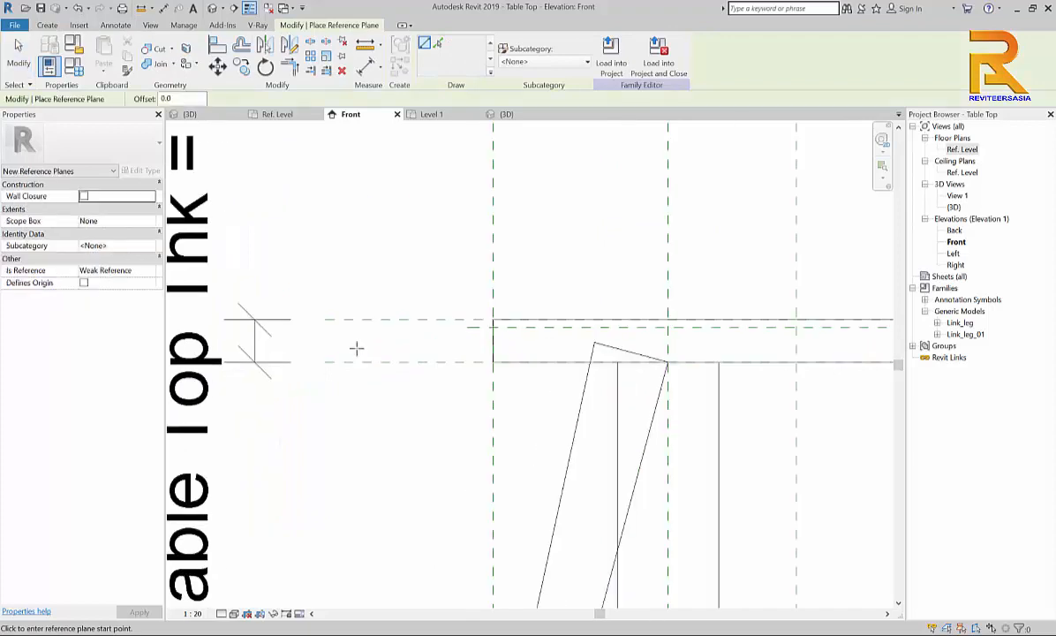
{"action": "middle_click_drag", "start_coordinate": [551, 330], "coordinate": [384, 349]}
{"action": "key", "text": "Escape"}
{"action": "key", "text": "Escape"}
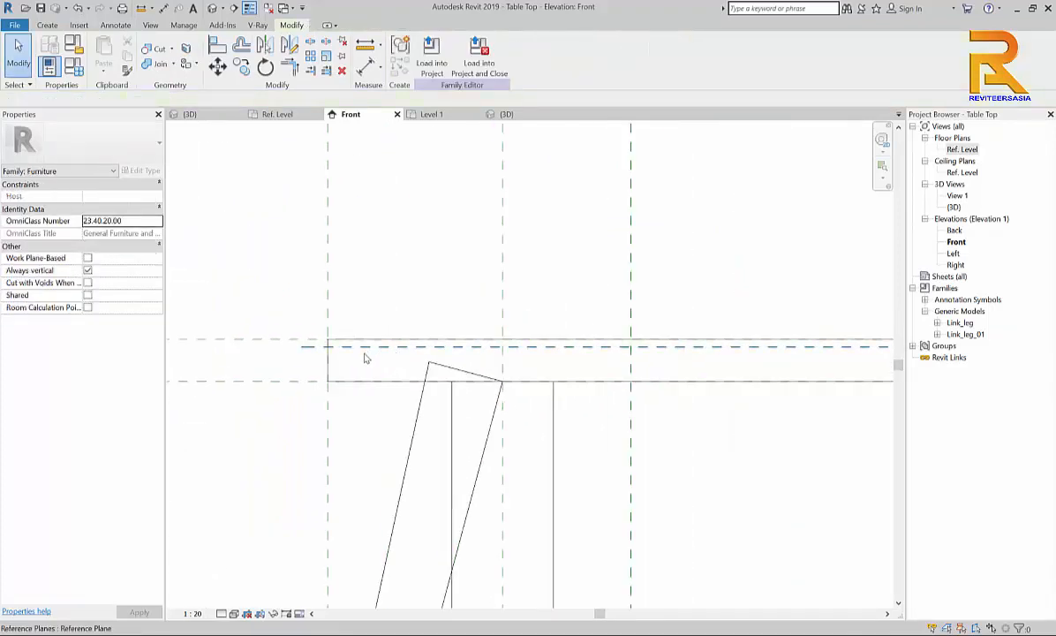
Step: Label the dimension between the table top's upper plane and the plane just below with a new type parameter named Glass Thk, grouped under Dimensions
{"action": "scroll", "coordinate": [305, 355], "scroll_direction": "up", "scroll_amount": 2}
{"action": "scroll", "coordinate": [305, 355], "scroll_direction": "up", "scroll_amount": 1}
{"action": "scroll", "coordinate": [327, 346], "scroll_direction": "down", "scroll_amount": 4}
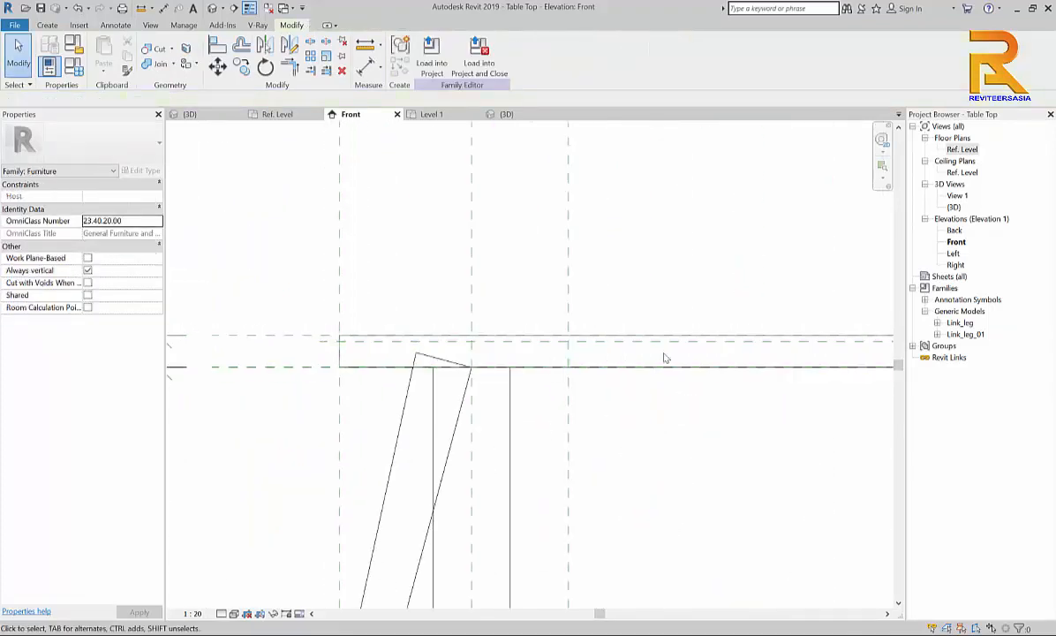
{"action": "middle_click_drag", "start_coordinate": [763, 363], "coordinate": [439, 391]}
{"action": "scroll", "coordinate": [439, 392], "scroll_direction": "down", "scroll_amount": 2}
{"action": "middle_click_drag", "start_coordinate": [830, 391], "coordinate": [438, 390]}
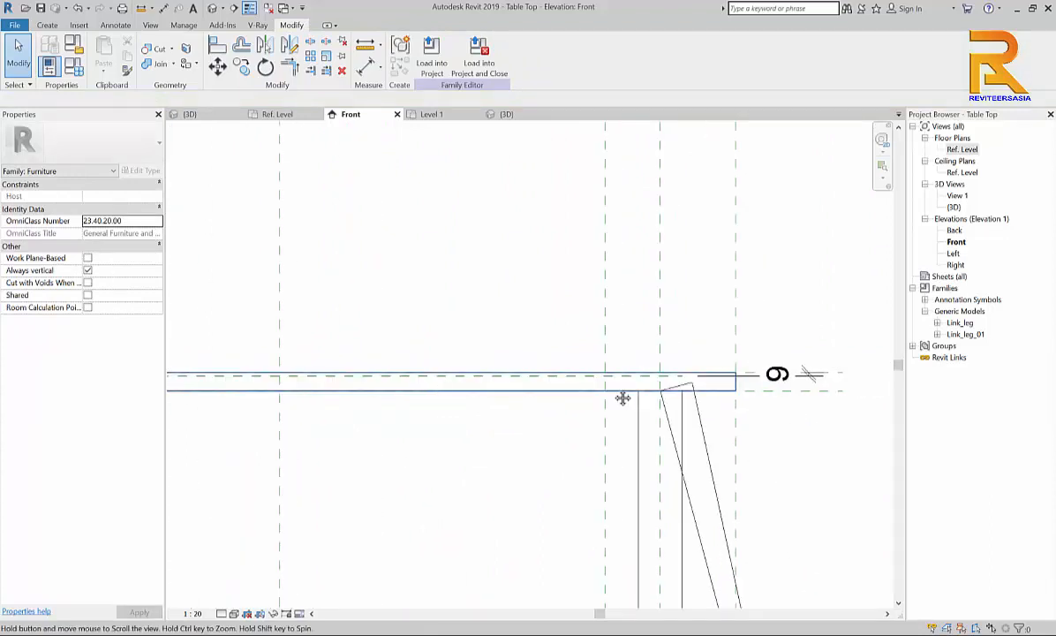
{"action": "middle_click_drag", "start_coordinate": [622, 398], "coordinate": [409, 394]}
{"action": "scroll", "coordinate": [733, 410], "scroll_direction": "up", "scroll_amount": 2}
{"action": "scroll", "coordinate": [297, 374], "scroll_direction": "up", "scroll_amount": 2}
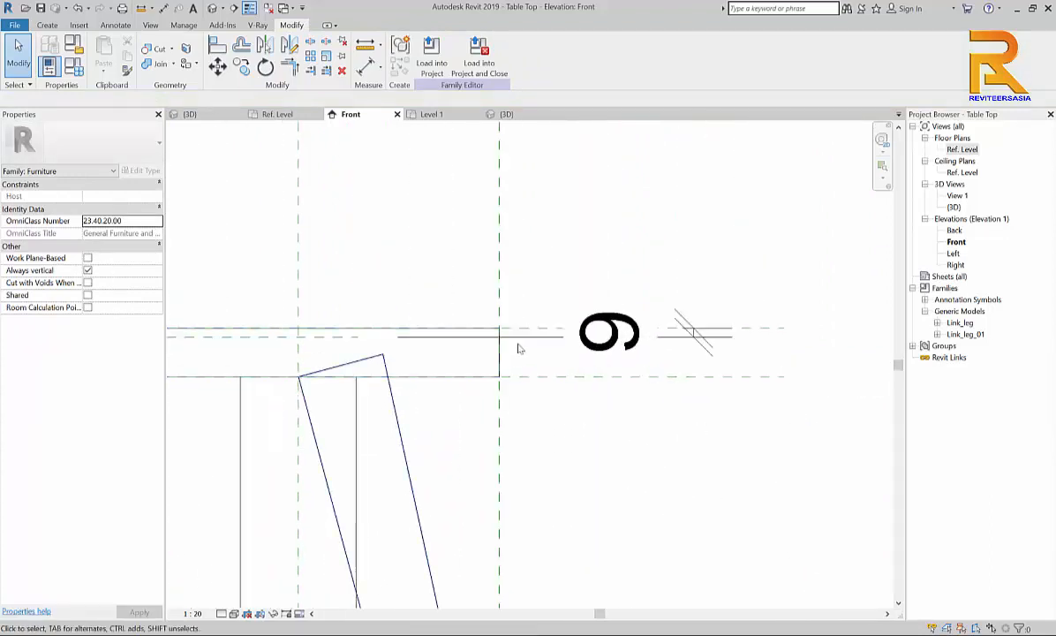
{"action": "scroll", "coordinate": [597, 354], "scroll_direction": "down", "scroll_amount": 2}
{"action": "middle_click_drag", "start_coordinate": [607, 389], "coordinate": [748, 411]}
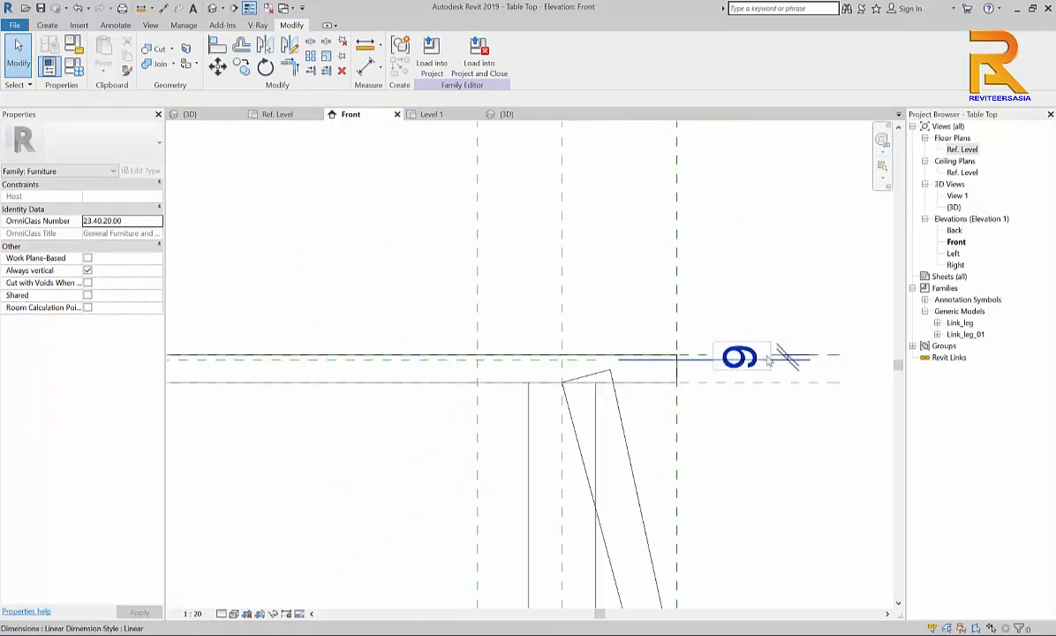
{"action": "left_click", "coordinate": [770, 354]}
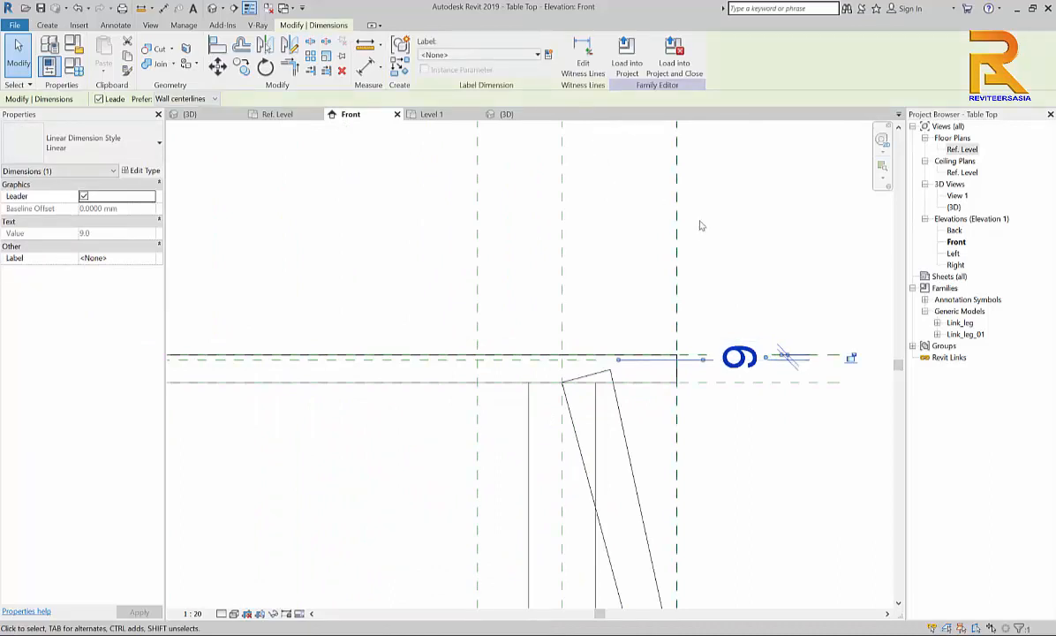
{"action": "middle_click_drag", "start_coordinate": [700, 226], "coordinate": [585, 226]}
{"action": "left_click", "coordinate": [548, 56]}
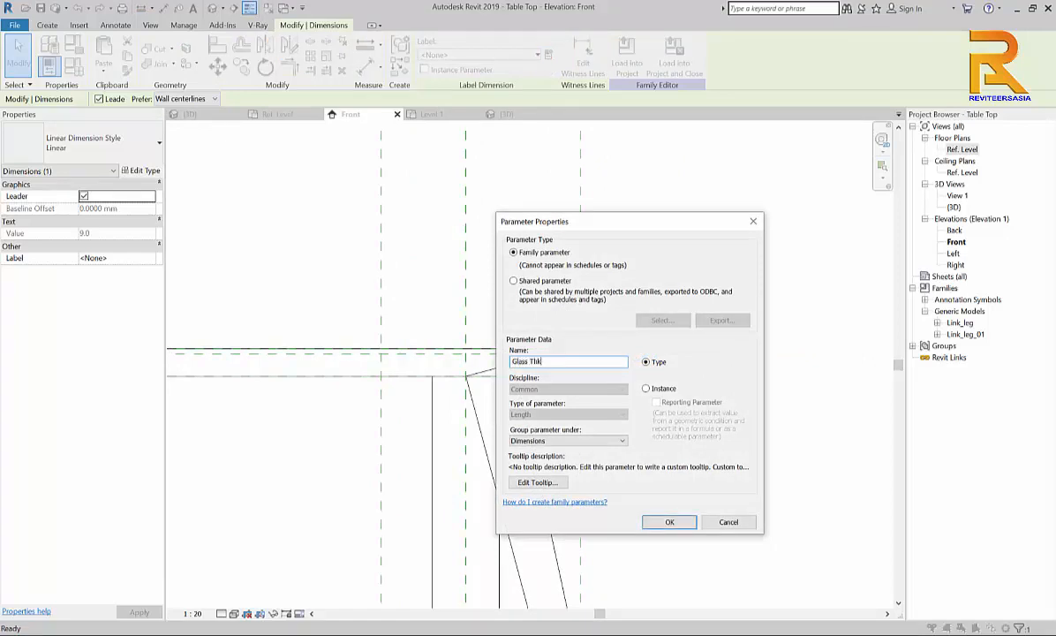
{"action": "left_click", "coordinate": [675, 526]}
{"action": "left_click", "coordinate": [771, 487]}
Step: Open the table top extrusion's sketch for editing in the Ref. Level floor plan
{"action": "scroll", "coordinate": [770, 487], "scroll_direction": "down", "scroll_amount": 3}
{"action": "middle_click_drag", "start_coordinate": [754, 502], "coordinate": [899, 444]}
{"action": "middle_click_drag", "start_coordinate": [549, 446], "coordinate": [646, 420]}
{"action": "middle_click_drag", "start_coordinate": [395, 417], "coordinate": [459, 400]}
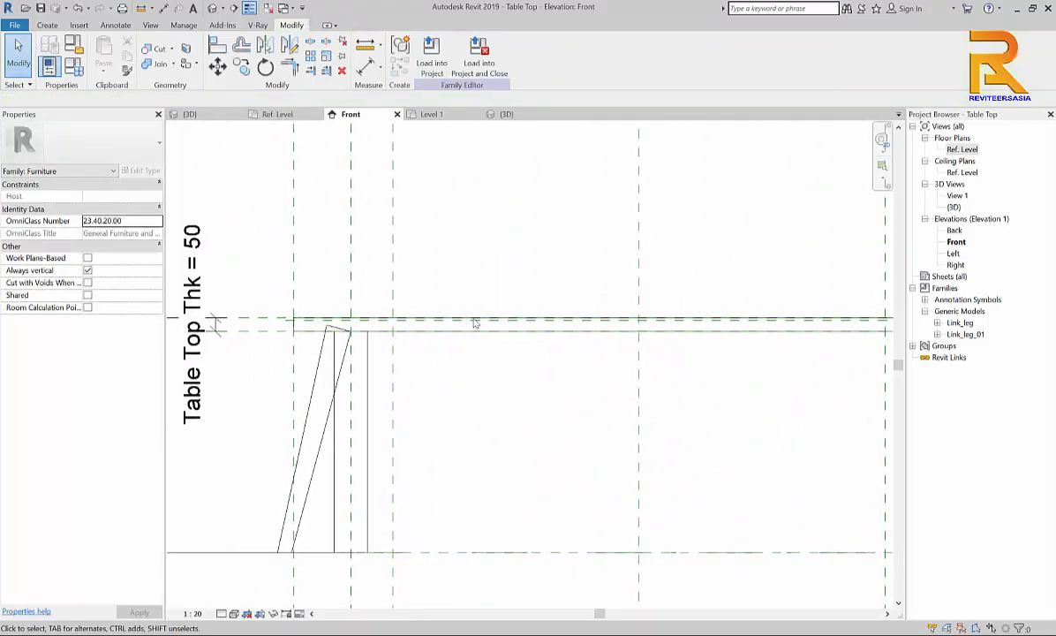
{"action": "scroll", "coordinate": [477, 317], "scroll_direction": "up", "scroll_amount": 2}
{"action": "left_click", "coordinate": [472, 353]}
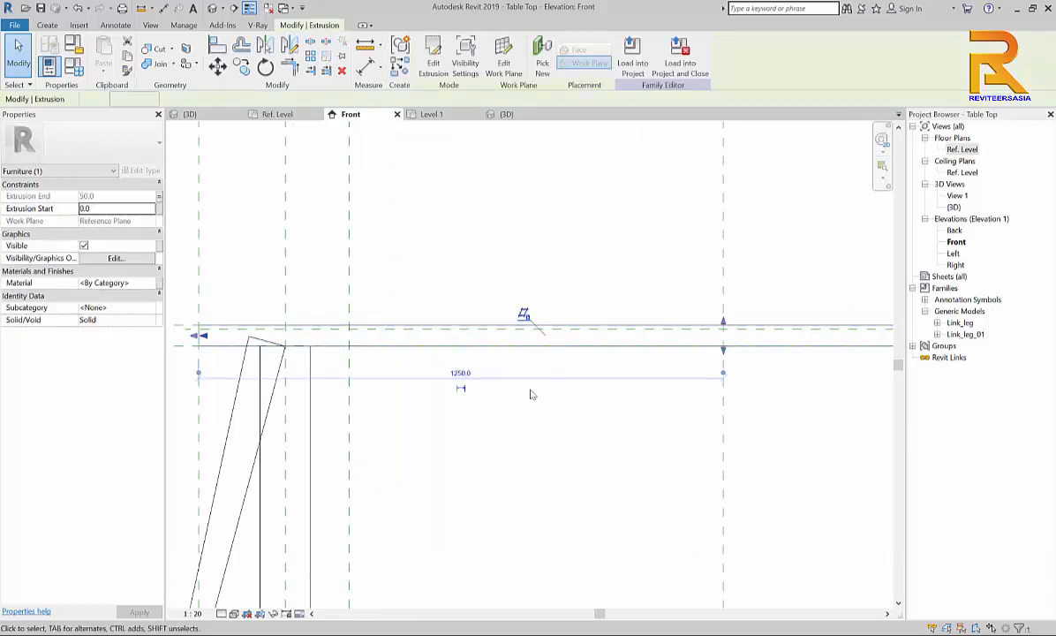
{"action": "left_click", "coordinate": [433, 62]}
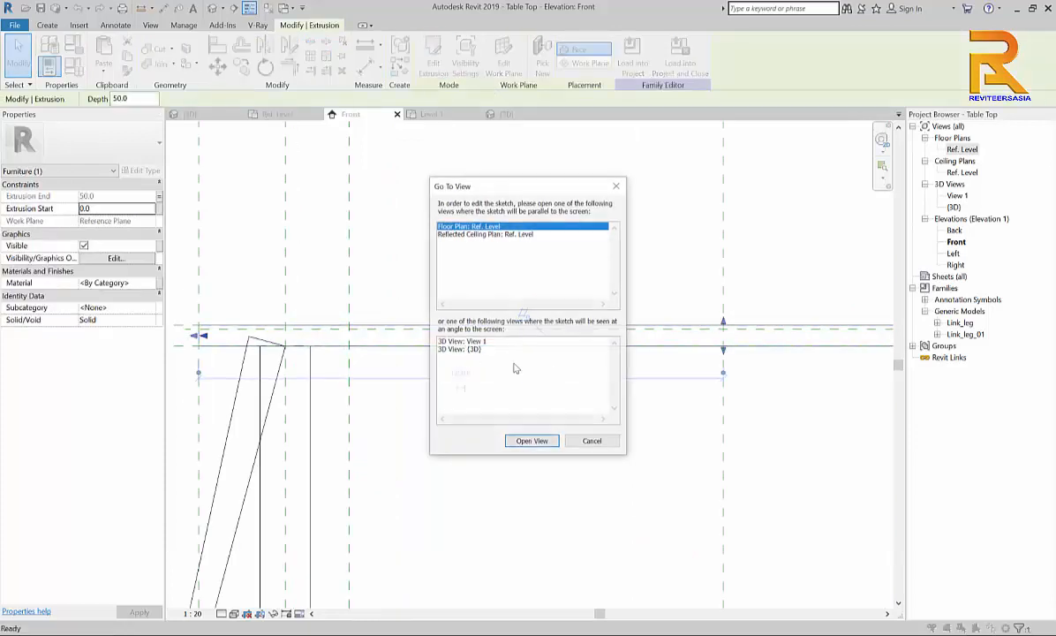
{"action": "left_click", "coordinate": [532, 442]}
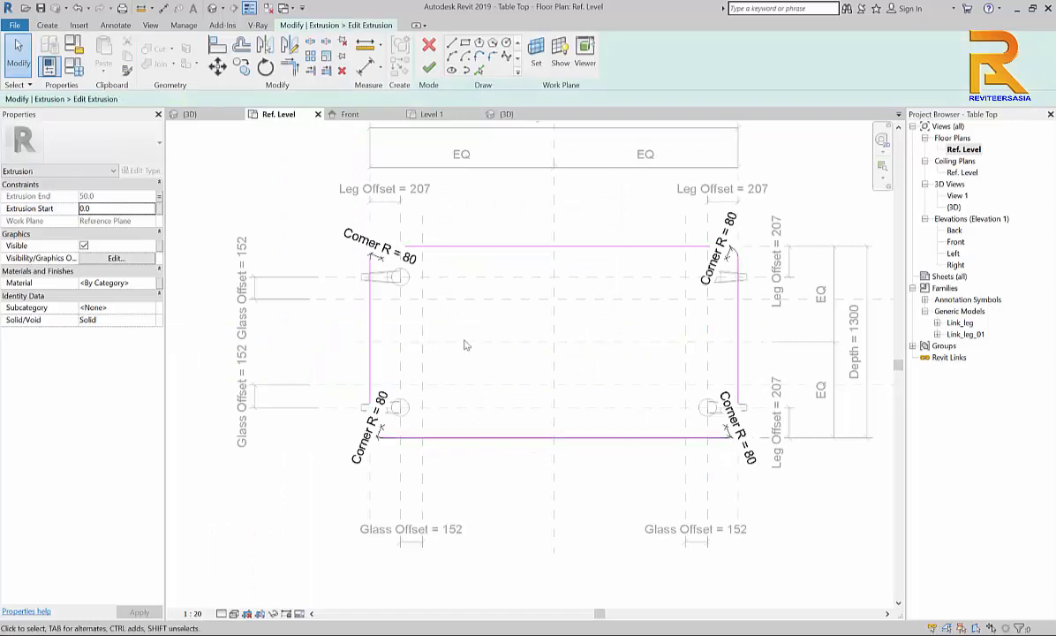
Step: Sketch a rectangular opening between the four inner Glass Offset reference planes, lock its edges to them, and finish the extrusion sketch
{"action": "scroll", "coordinate": [452, 340], "scroll_direction": "down", "scroll_amount": 2}
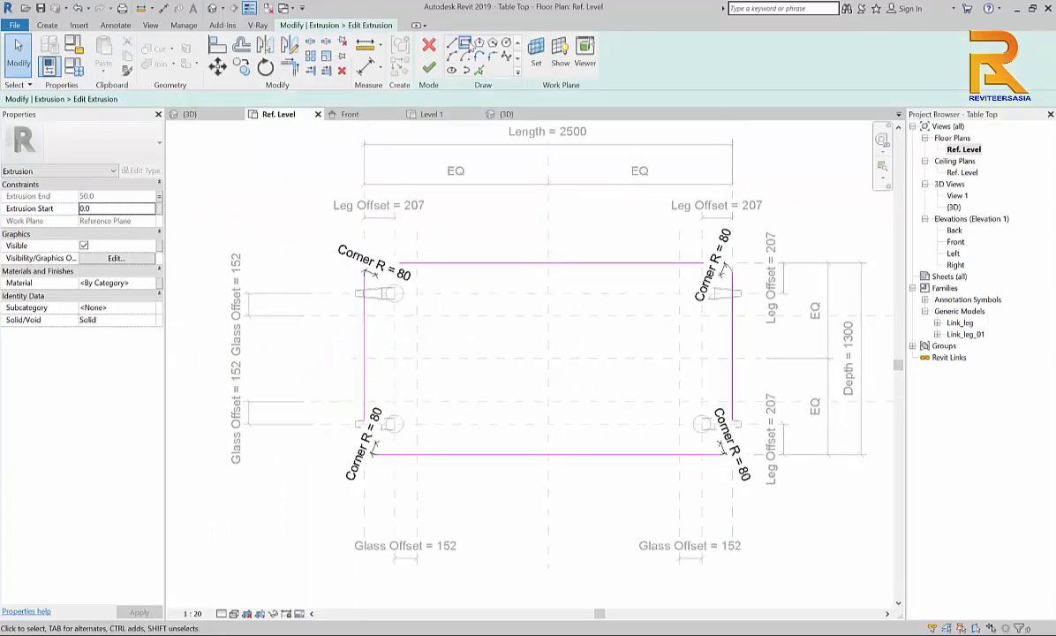
{"action": "left_click", "coordinate": [465, 43]}
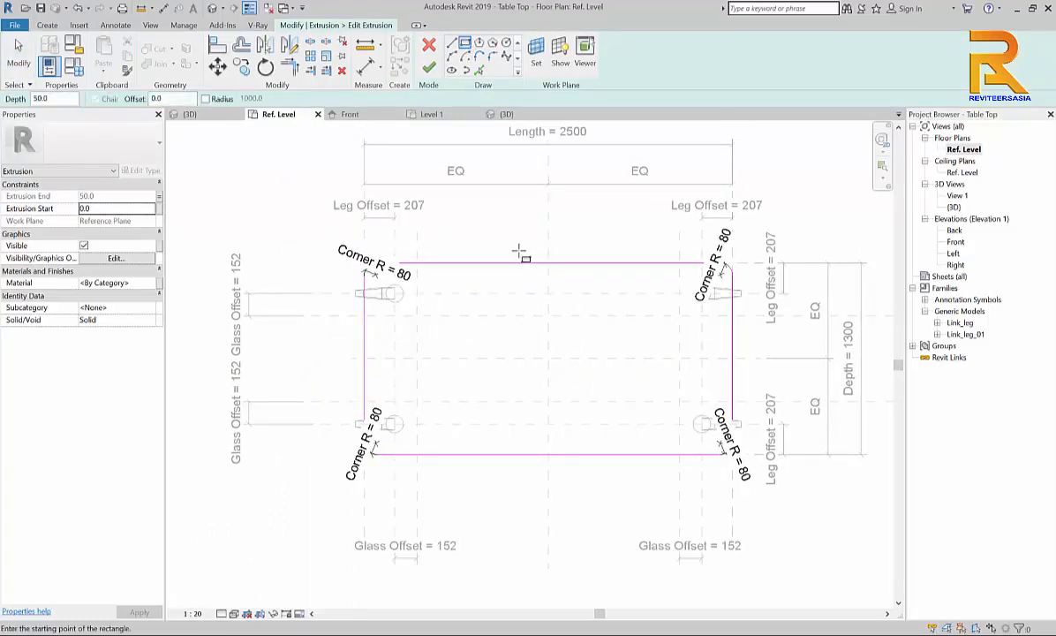
{"action": "left_click", "coordinate": [417, 315]}
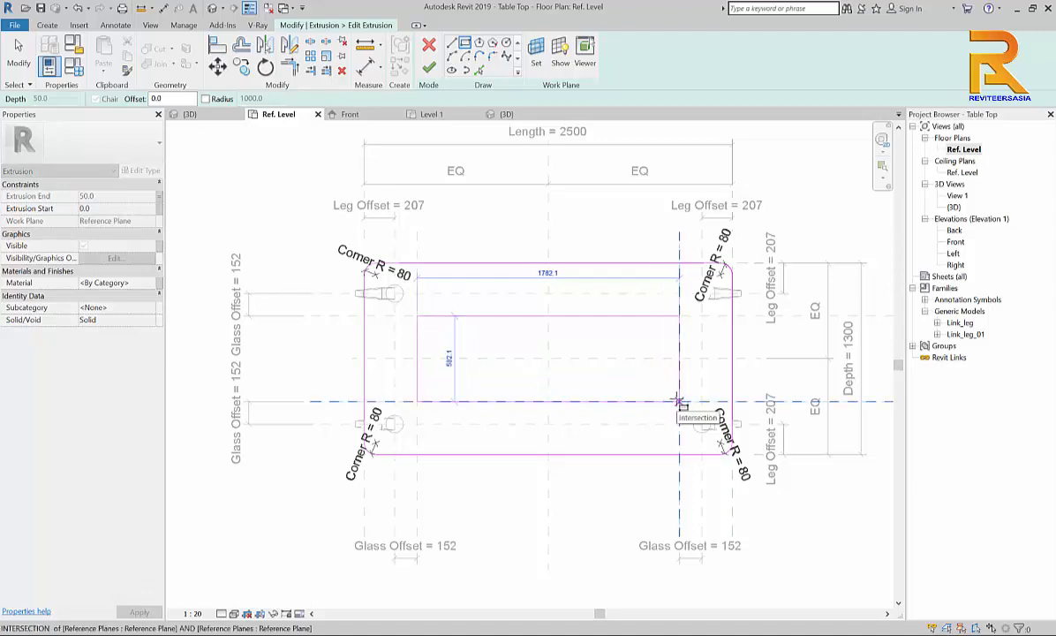
{"action": "left_click", "coordinate": [679, 402]}
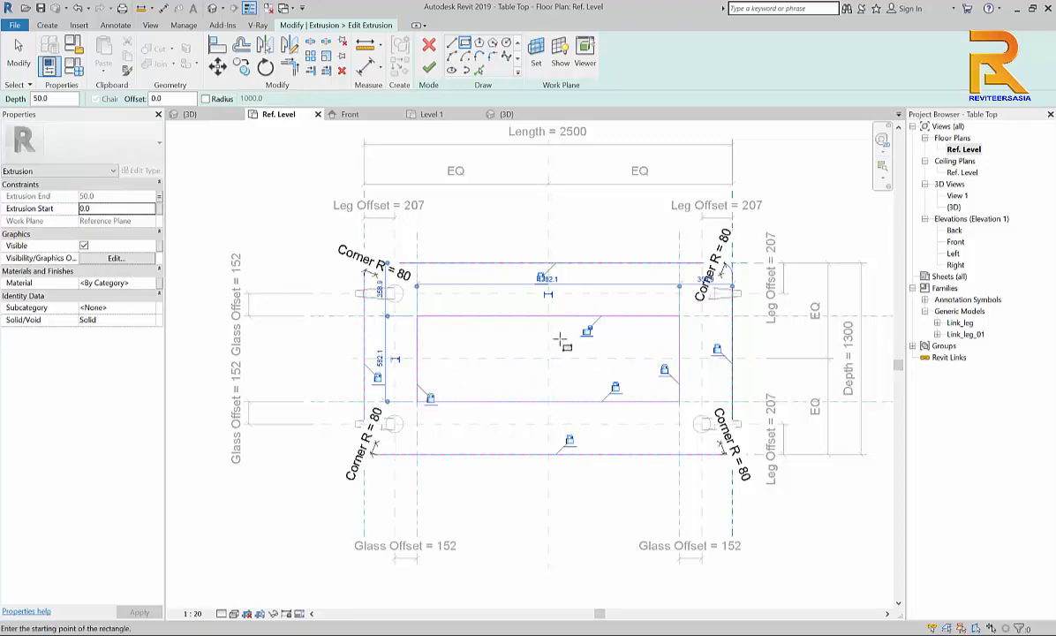
{"action": "left_click", "coordinate": [432, 72]}
{"action": "key", "text": "Escape"}
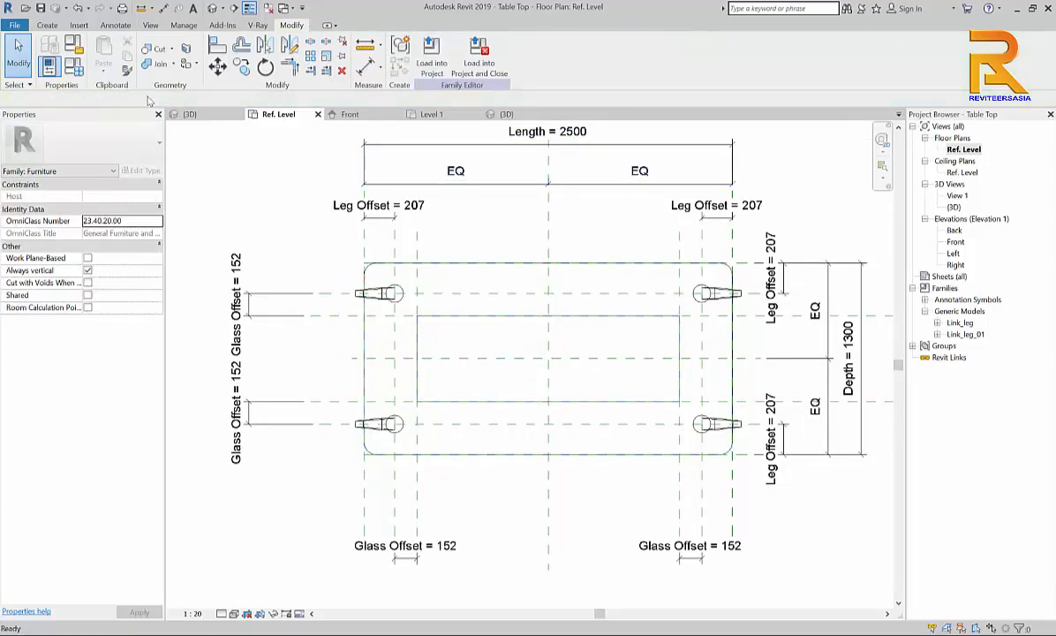
Step: Examine the table top's rectangular opening from several angles in the 3D view
{"action": "left_click", "coordinate": [190, 114]}
{"action": "scroll", "coordinate": [419, 243], "scroll_direction": "down", "scroll_amount": 3}
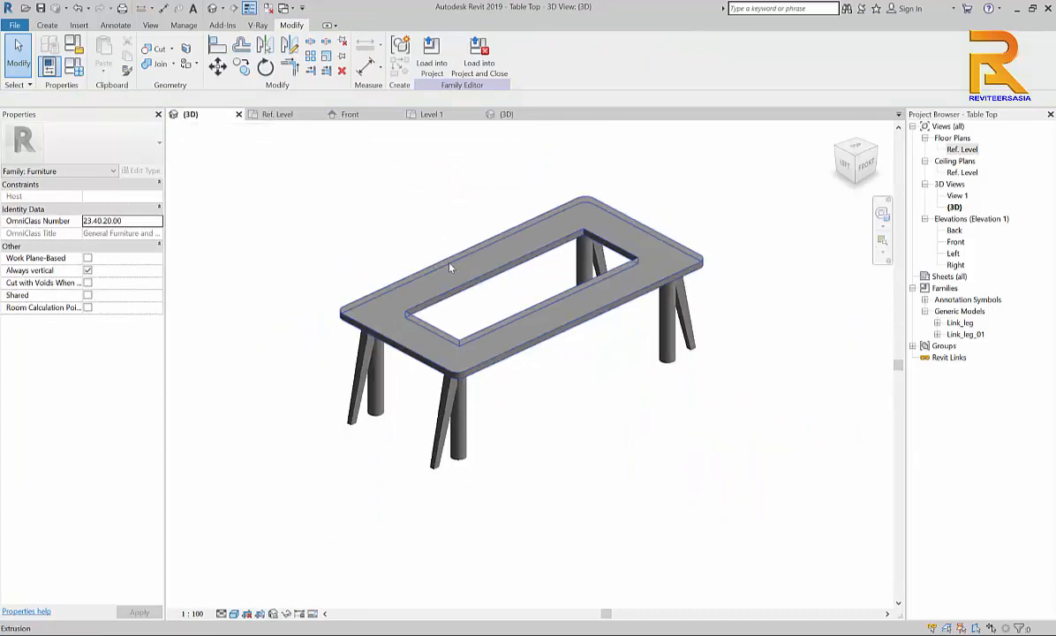
{"action": "middle_click_drag", "start_coordinate": [410, 344], "coordinate": [560, 360], "text": "shift"}
{"action": "scroll", "coordinate": [485, 302], "scroll_direction": "up", "scroll_amount": 3}
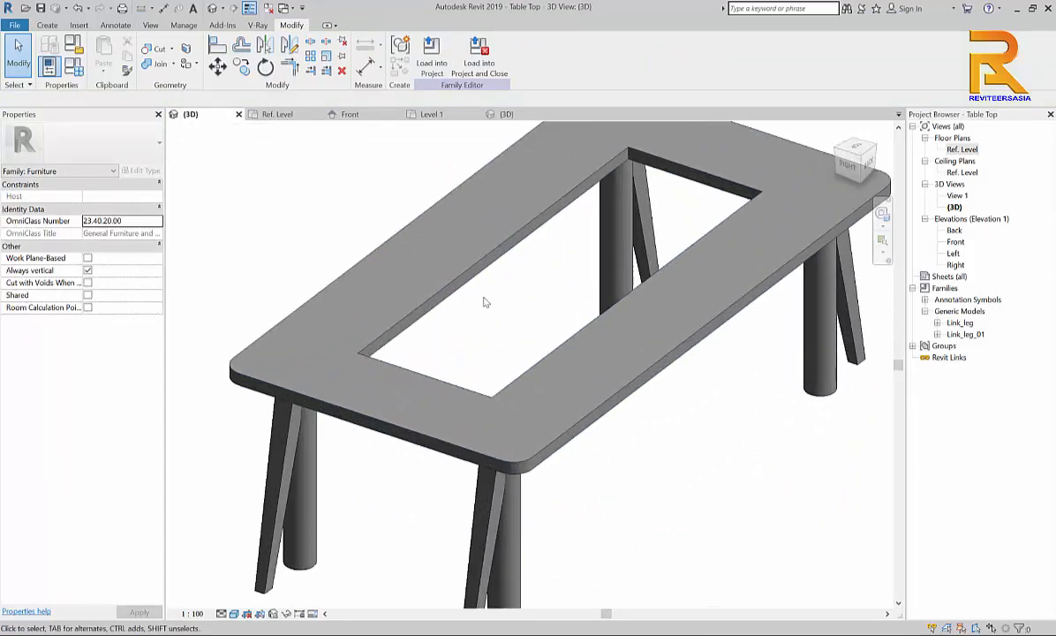
{"action": "middle_click_drag", "start_coordinate": [486, 302], "coordinate": [404, 370]}
{"action": "mouse_move", "coordinate": [466, 342]}
{"action": "middle_mouse_down"}
{"action": "mouse_move", "coordinate": [530, 332]}
{"action": "mouse_move", "coordinate": [482, 341]}
{"action": "middle_mouse_up"}
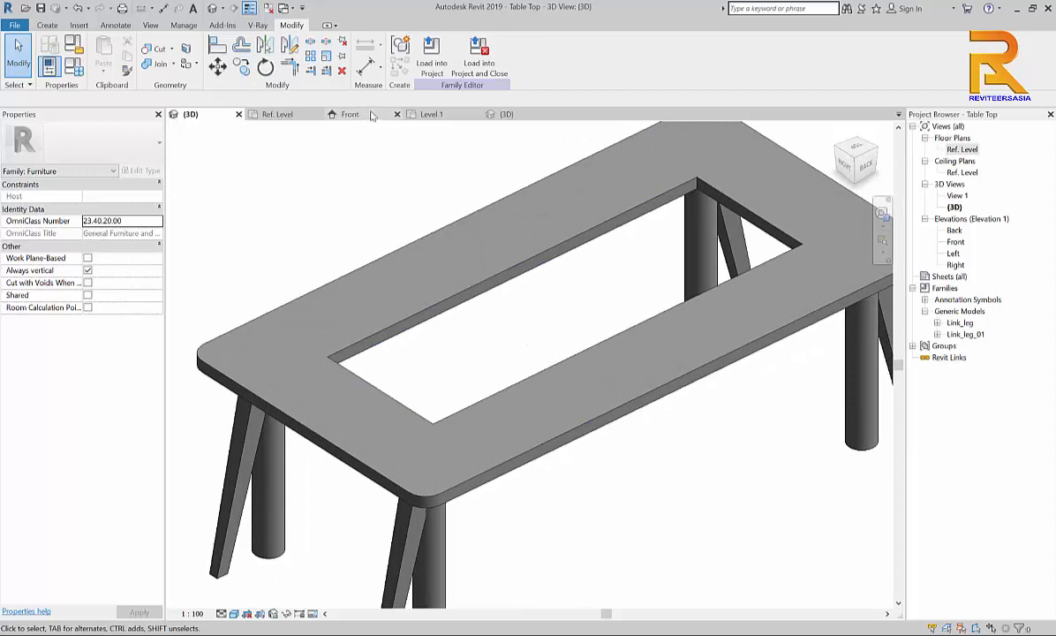
Step: Start a new extrusion from the Front elevation, using the glass thickness reference plane as work plane, and open its sketch in the Ref. Level floor plan
{"action": "left_click", "coordinate": [371, 115]}
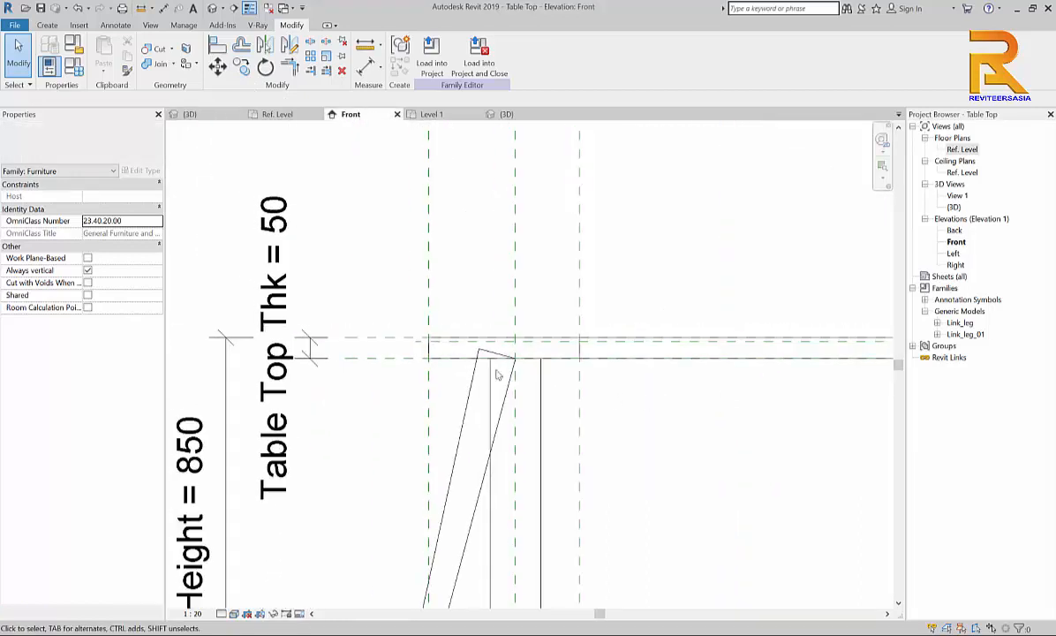
{"action": "scroll", "coordinate": [498, 374], "scroll_direction": "down", "scroll_amount": 3}
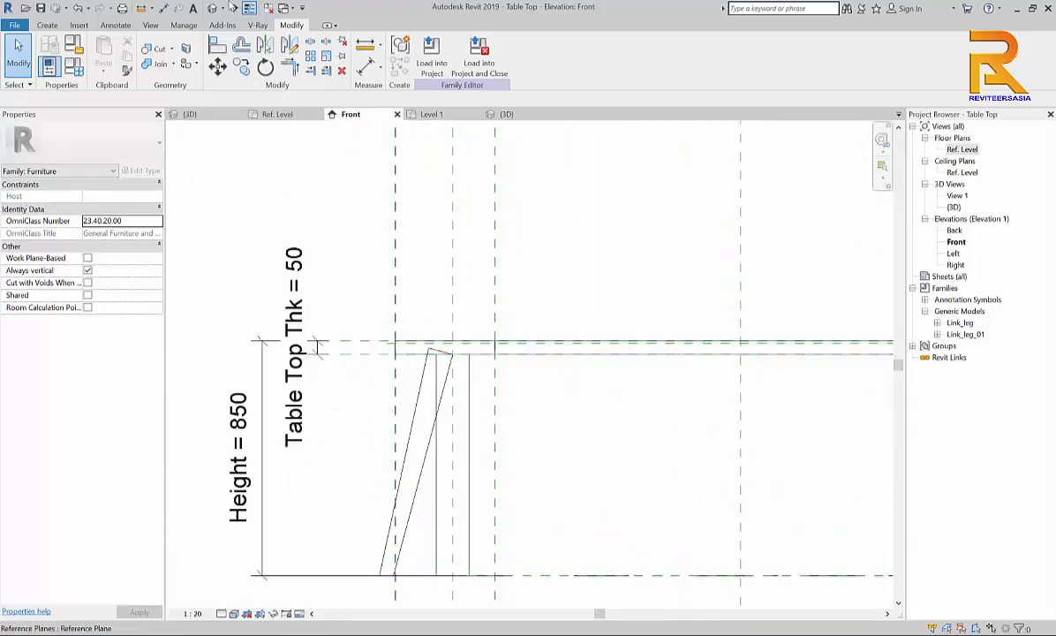
{"action": "left_click", "coordinate": [46, 24]}
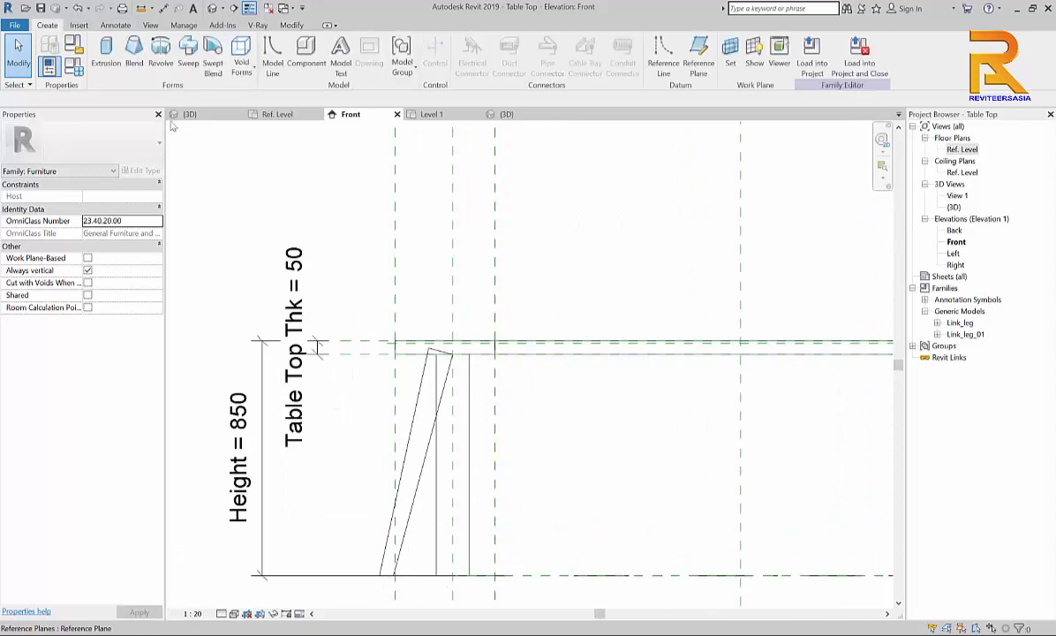
{"action": "left_click", "coordinate": [104, 53]}
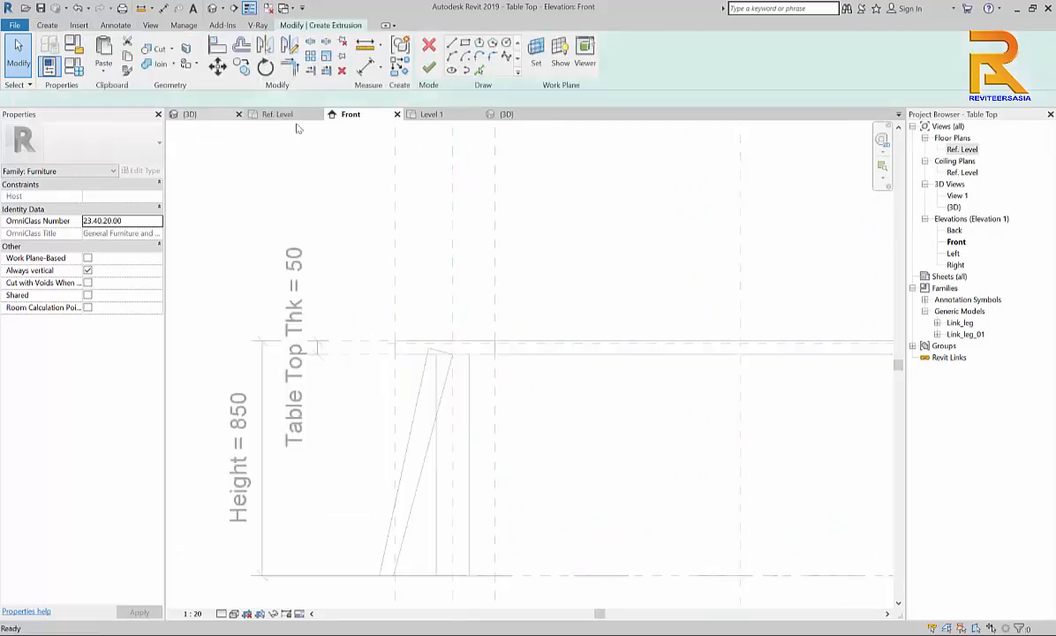
{"action": "left_click", "coordinate": [536, 51]}
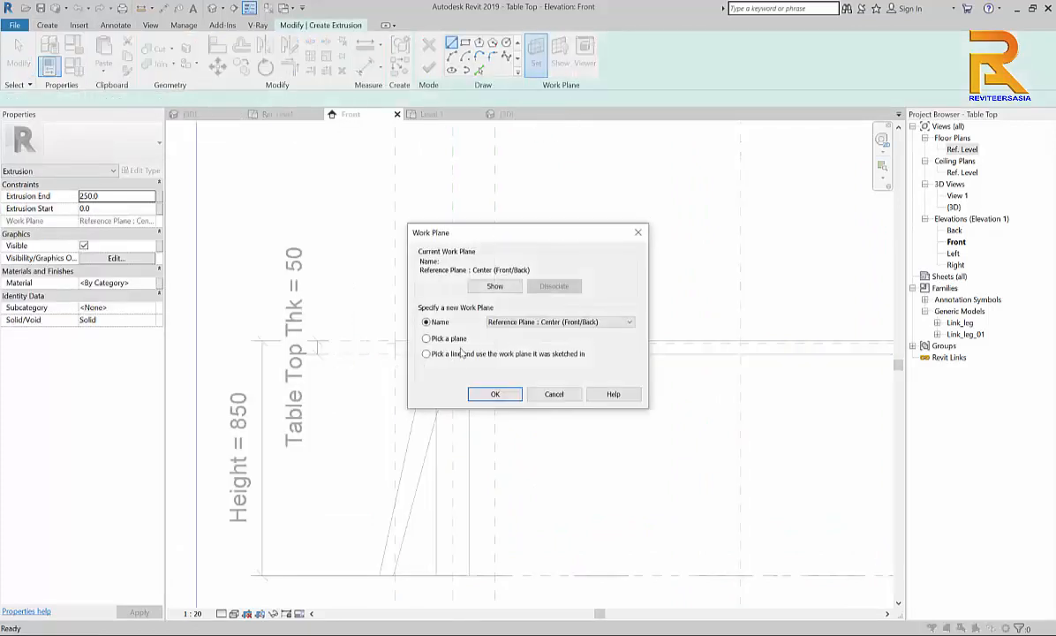
{"action": "left_click", "coordinate": [484, 391]}
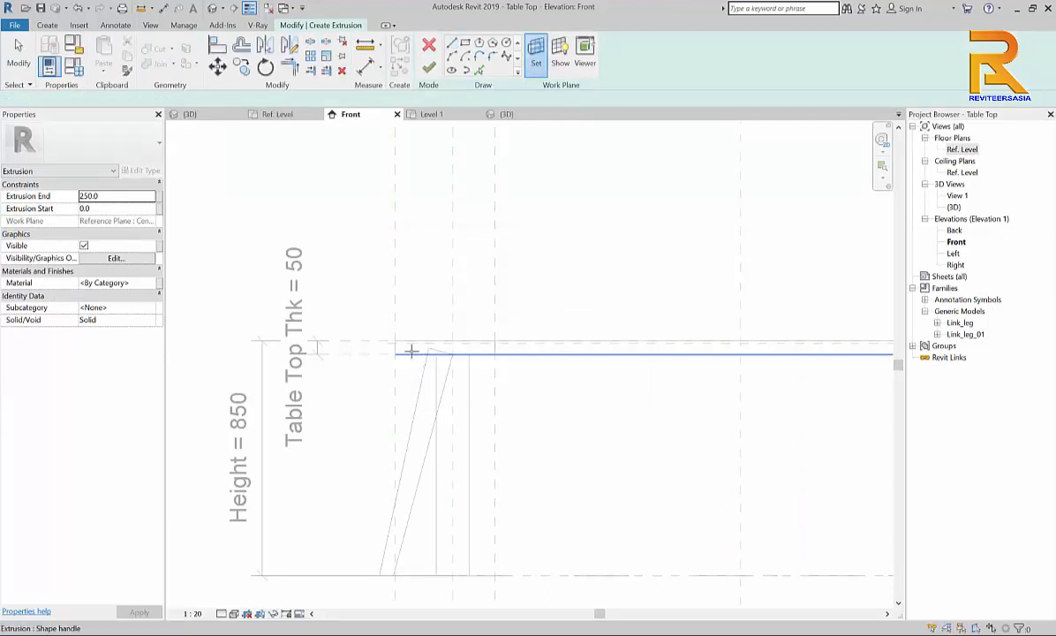
{"action": "scroll", "coordinate": [381, 347], "scroll_direction": "up", "scroll_amount": 3}
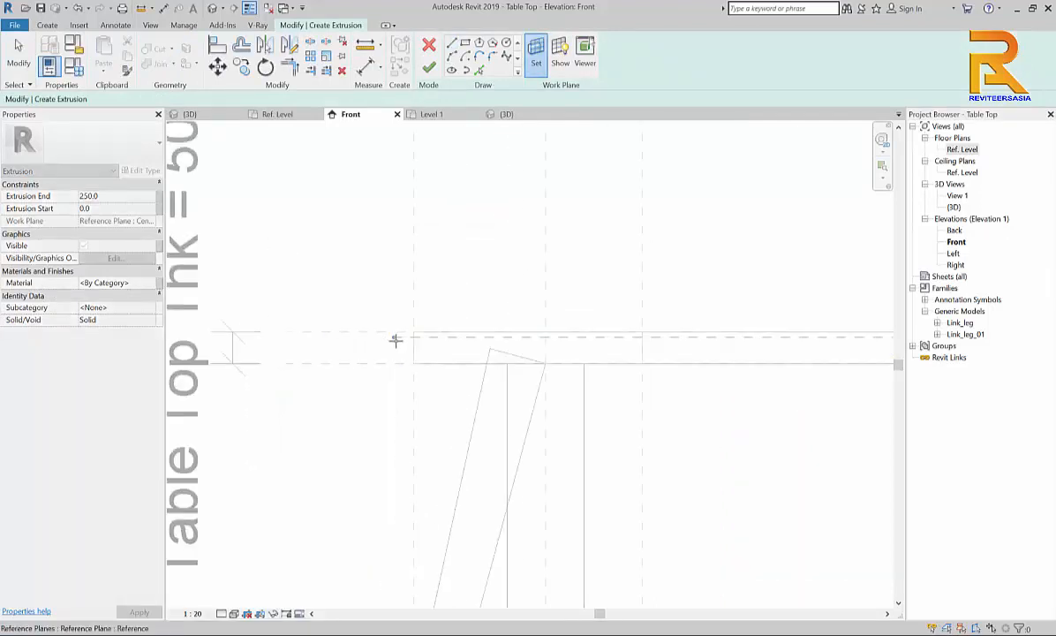
{"action": "left_click", "coordinate": [431, 340]}
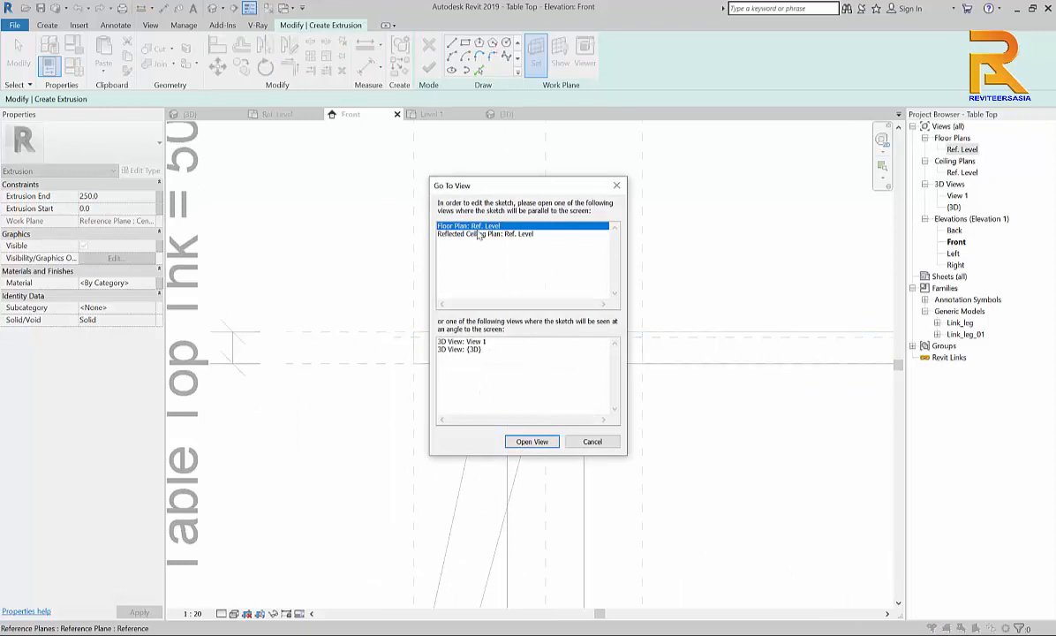
{"action": "left_click", "coordinate": [533, 442]}
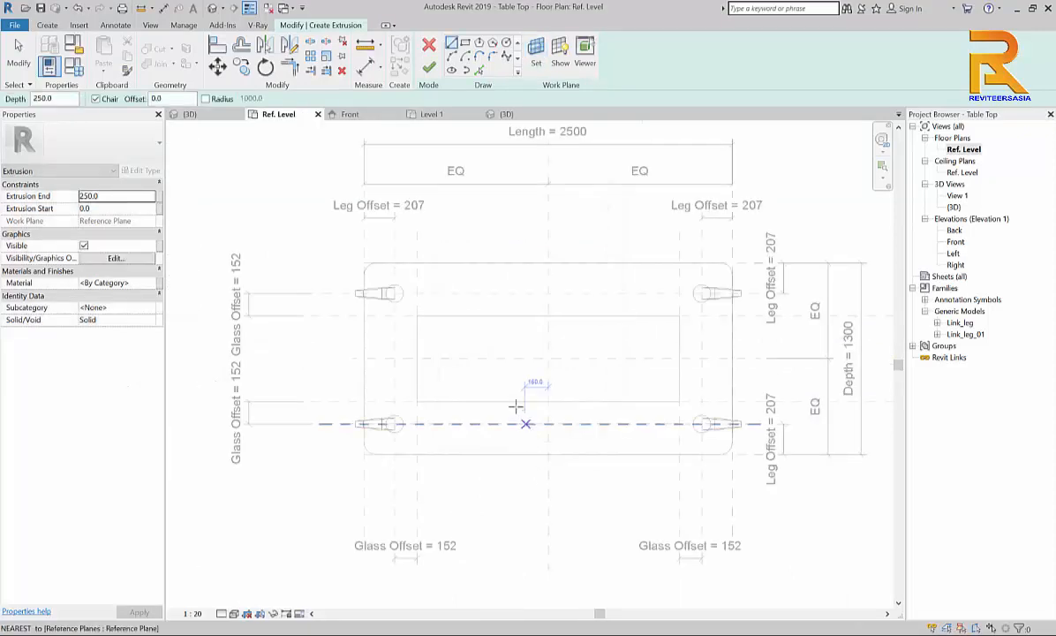
Step: Create sketch lines from the four inner Glass Offset reference planes with Pick Lines and lock each line to its plane
{"action": "left_click", "coordinate": [479, 70]}
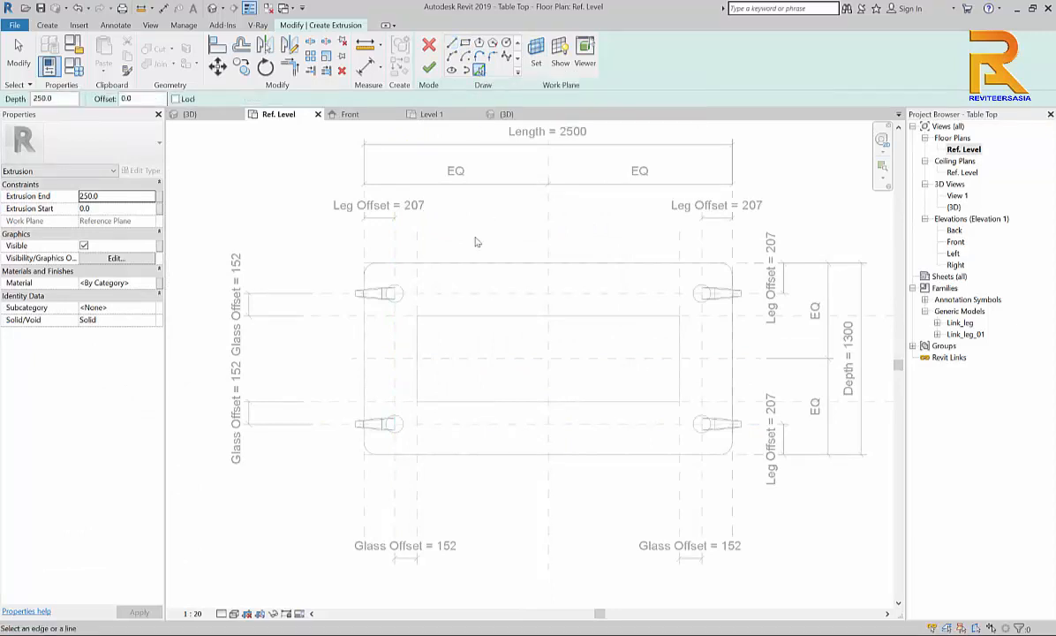
{"action": "left_click", "coordinate": [416, 237]}
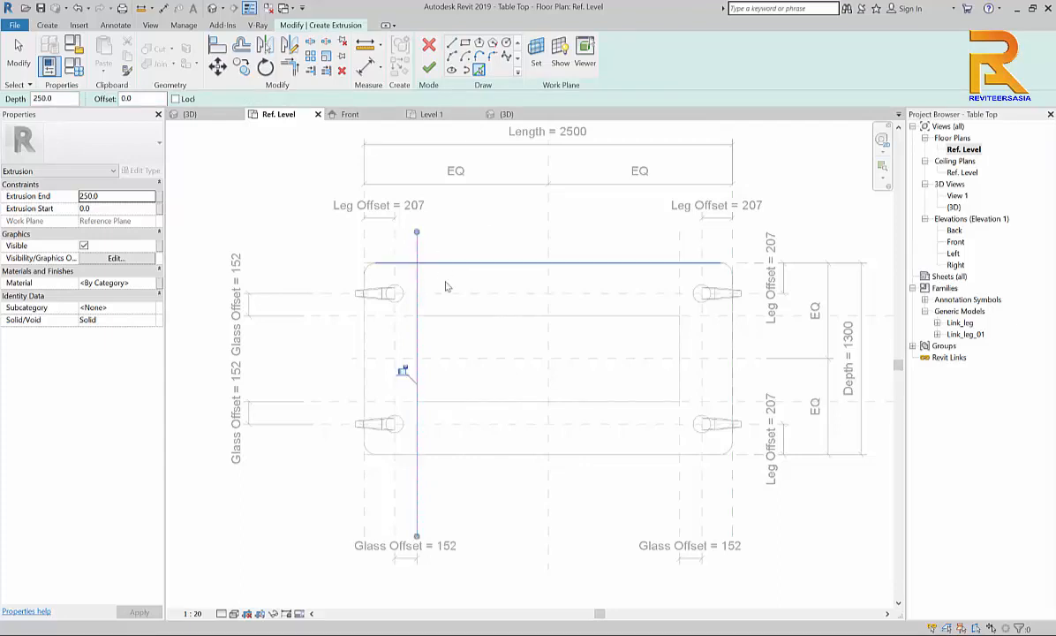
{"action": "left_click", "coordinate": [404, 370]}
{"action": "left_click", "coordinate": [585, 402]}
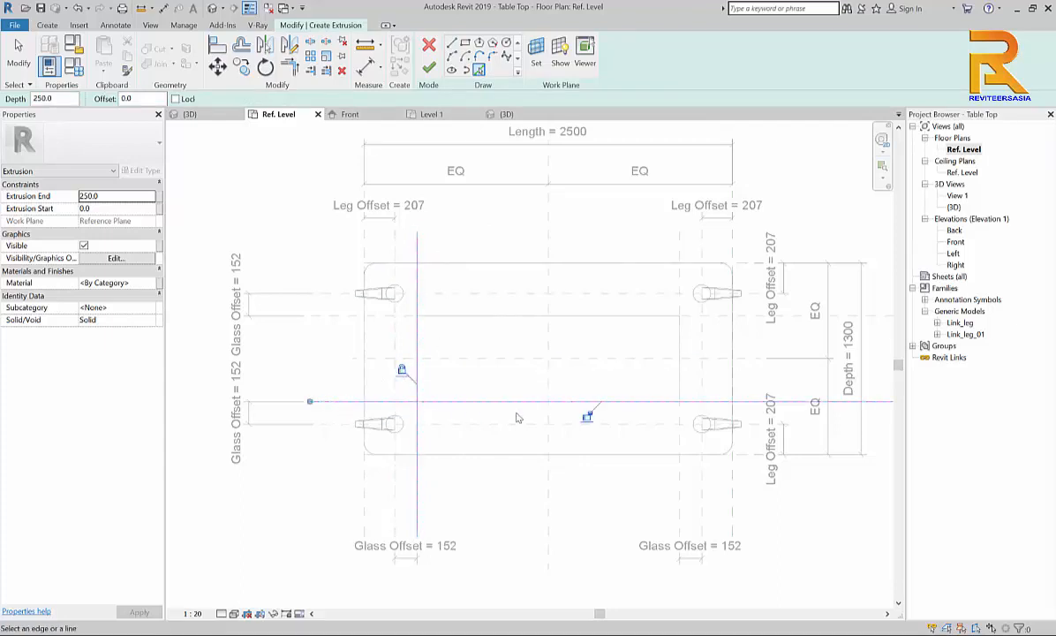
{"action": "left_click", "coordinate": [588, 417]}
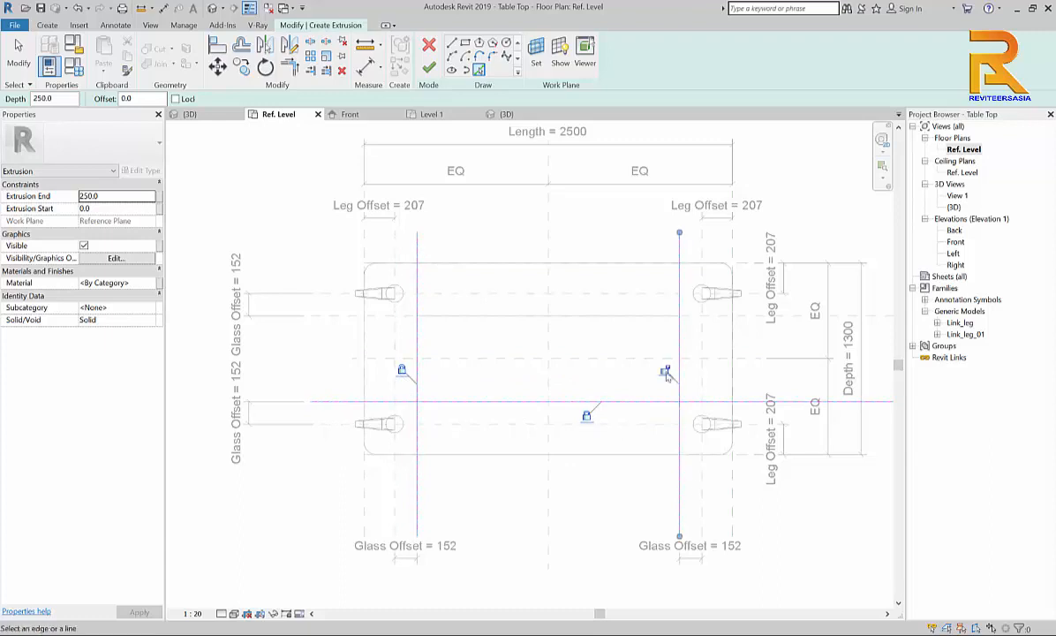
{"action": "left_click", "coordinate": [665, 371]}
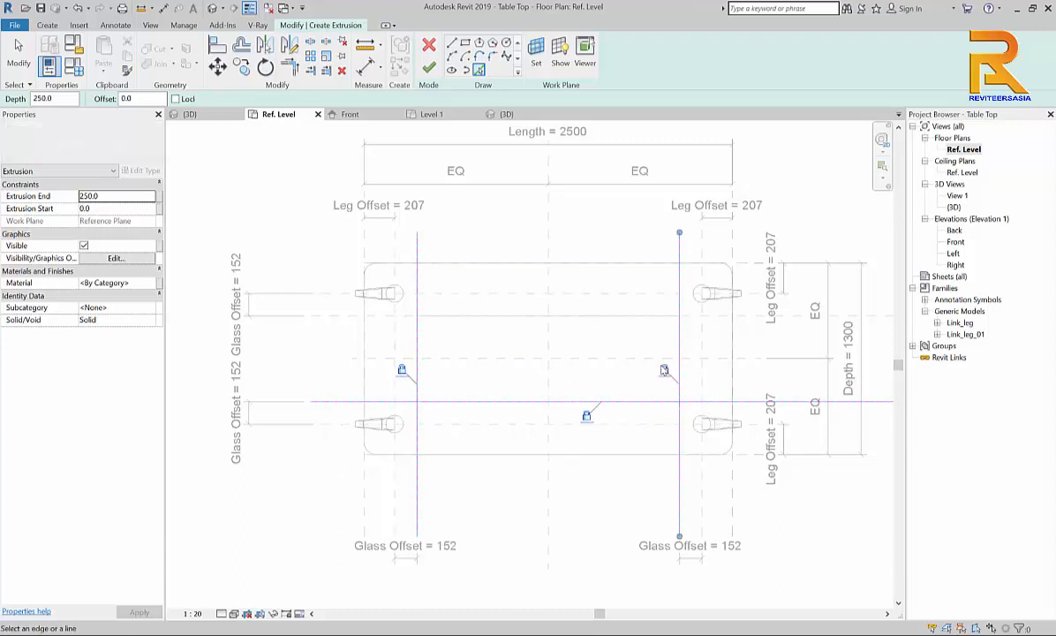
{"action": "left_click", "coordinate": [800, 317]}
{"action": "left_click", "coordinate": [587, 332]}
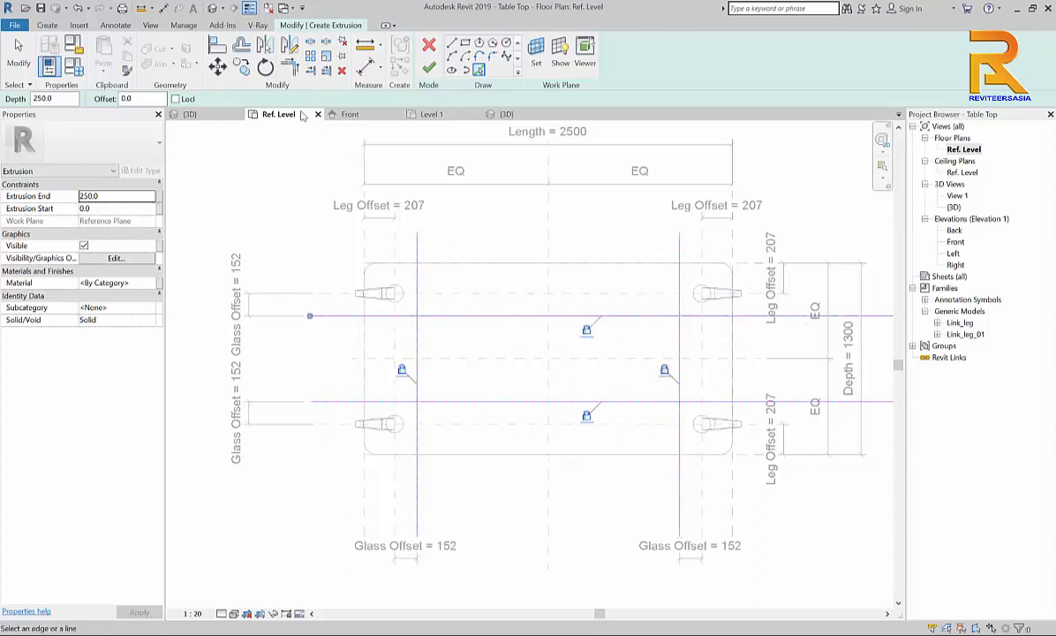
{"action": "key", "text": "Escape"}
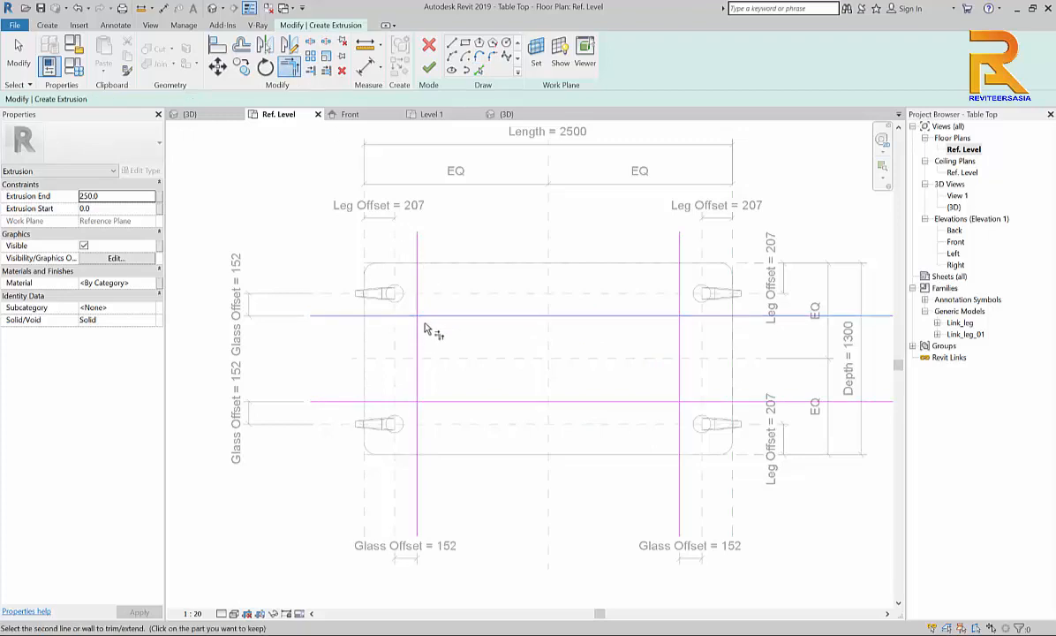
Step: Trim the four locked sketch lines at their corners into a closed rectangle for the glass
{"action": "left_click", "coordinate": [421, 332]}
{"action": "left_click", "coordinate": [441, 398]}
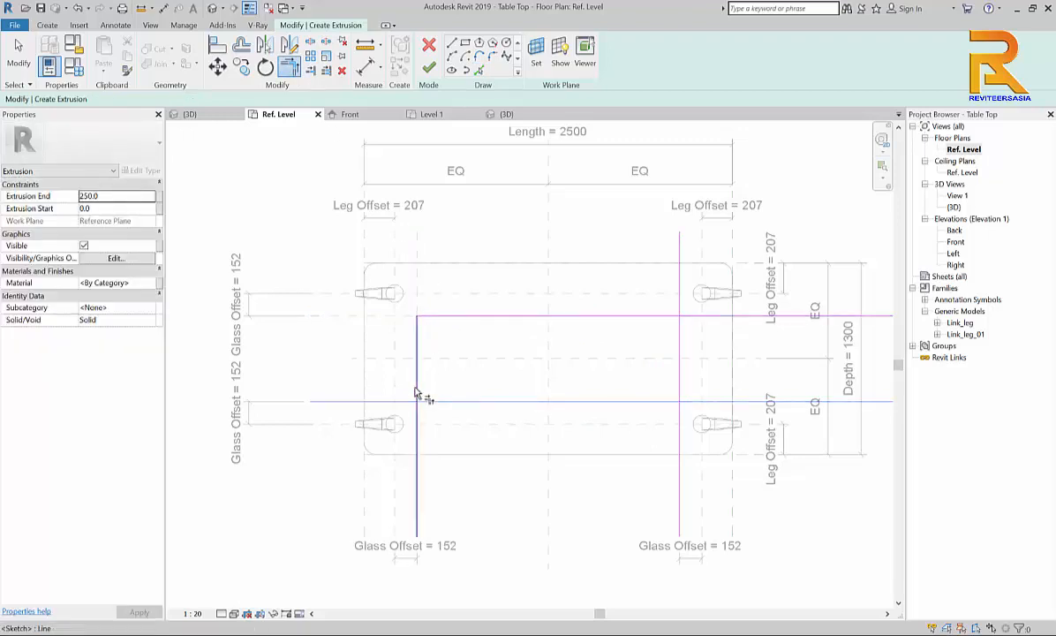
{"action": "left_click", "coordinate": [417, 388]}
{"action": "left_click", "coordinate": [618, 404]}
{"action": "left_click", "coordinate": [681, 380]}
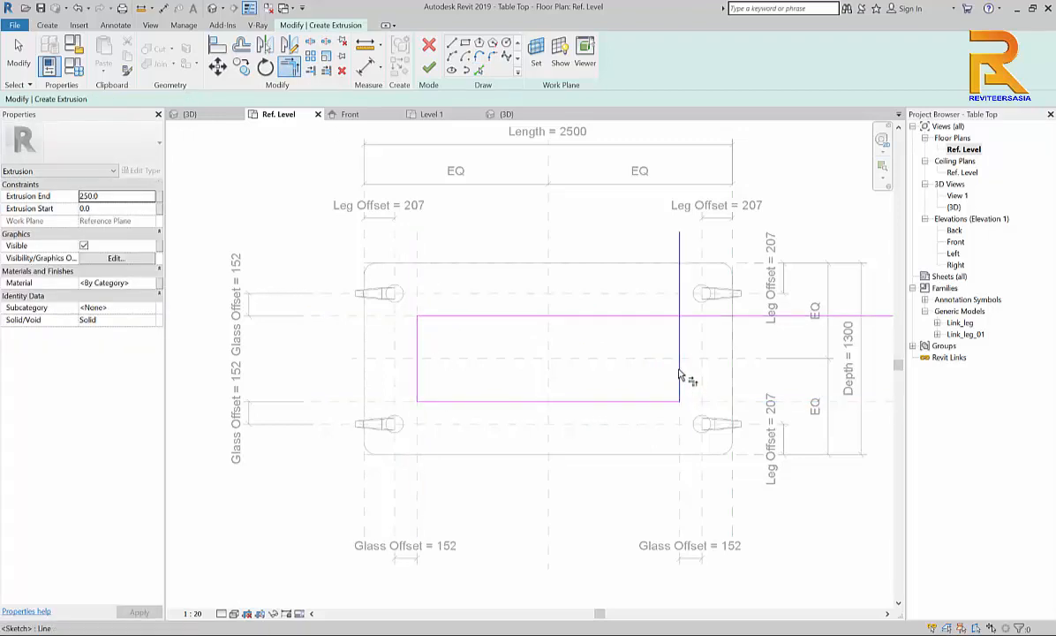
{"action": "left_click", "coordinate": [660, 318]}
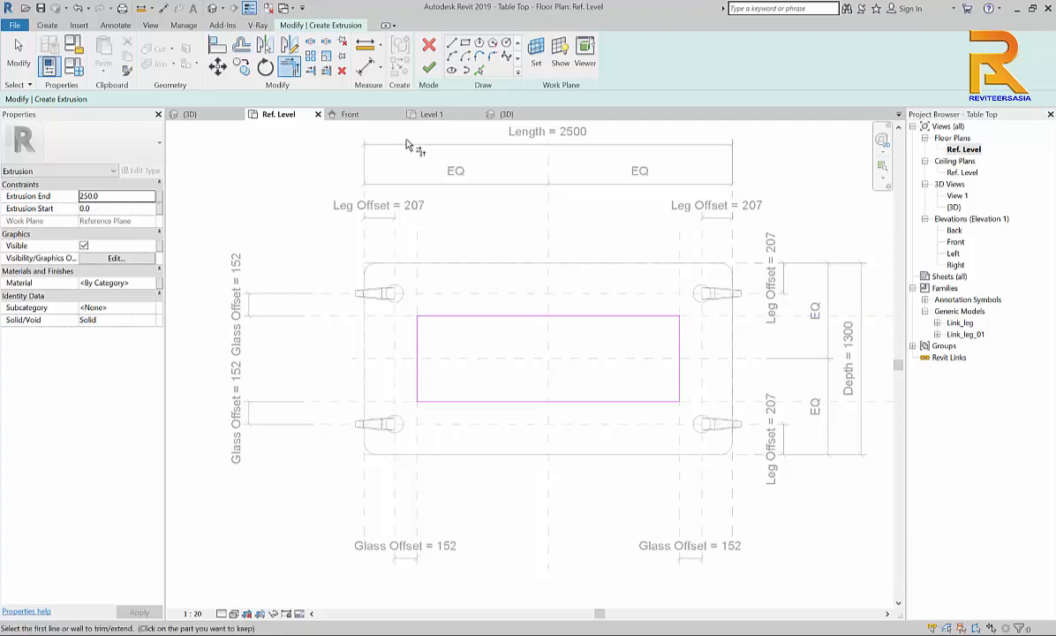
Step: Finish the glass extrusion in the Front elevation and associate its Extrusion End with the Glass Thk parameter
{"action": "left_click", "coordinate": [350, 114]}
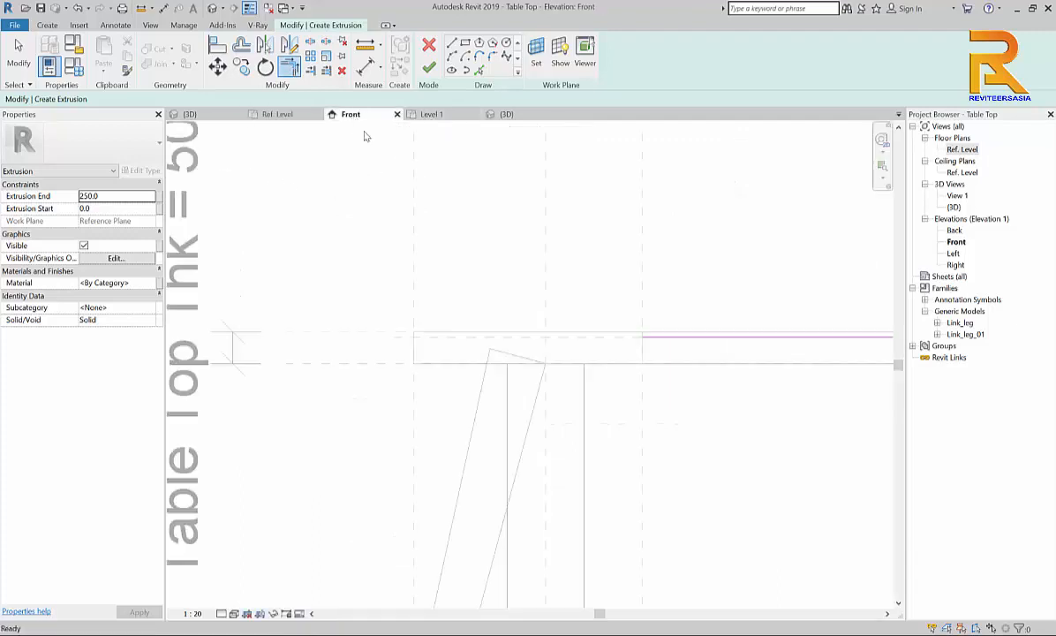
{"action": "middle_click_drag", "start_coordinate": [509, 344], "coordinate": [375, 340]}
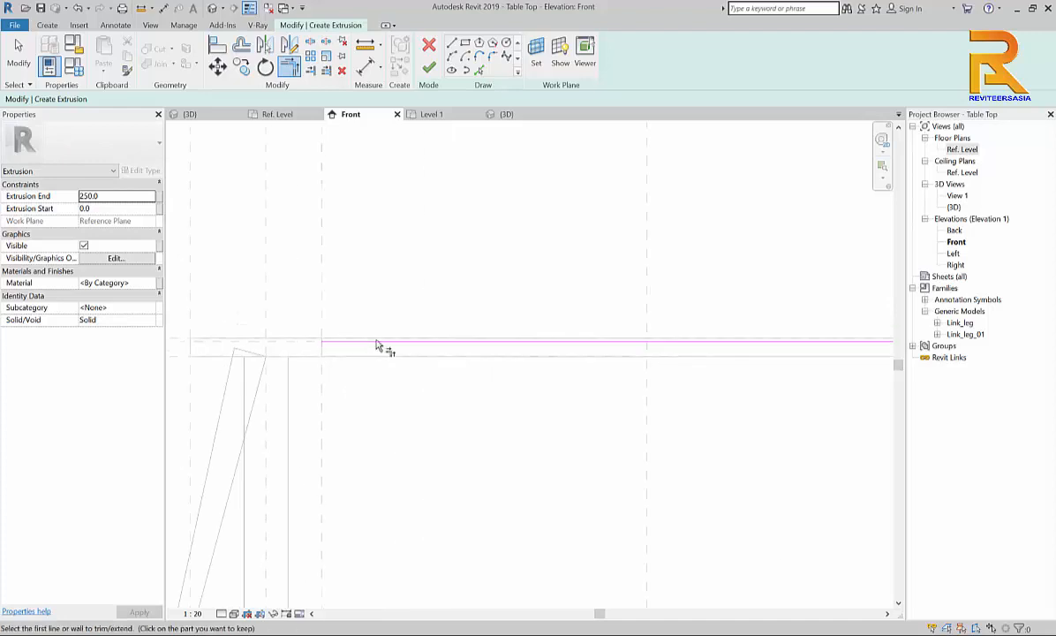
{"action": "left_click", "coordinate": [429, 69]}
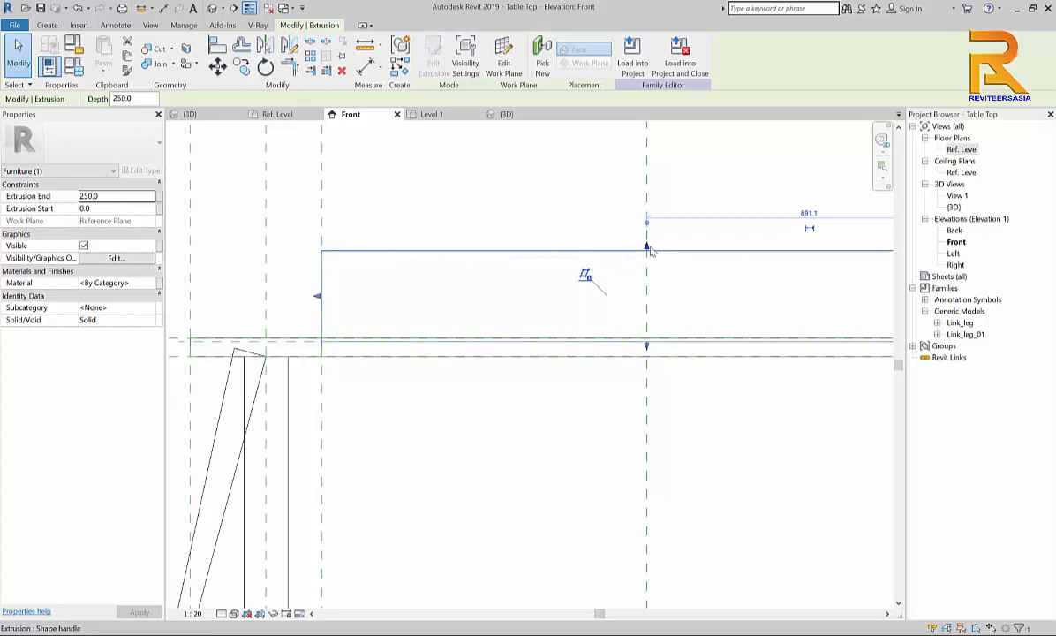
{"action": "left_click_drag", "start_coordinate": [647, 248], "coordinate": [648, 292]}
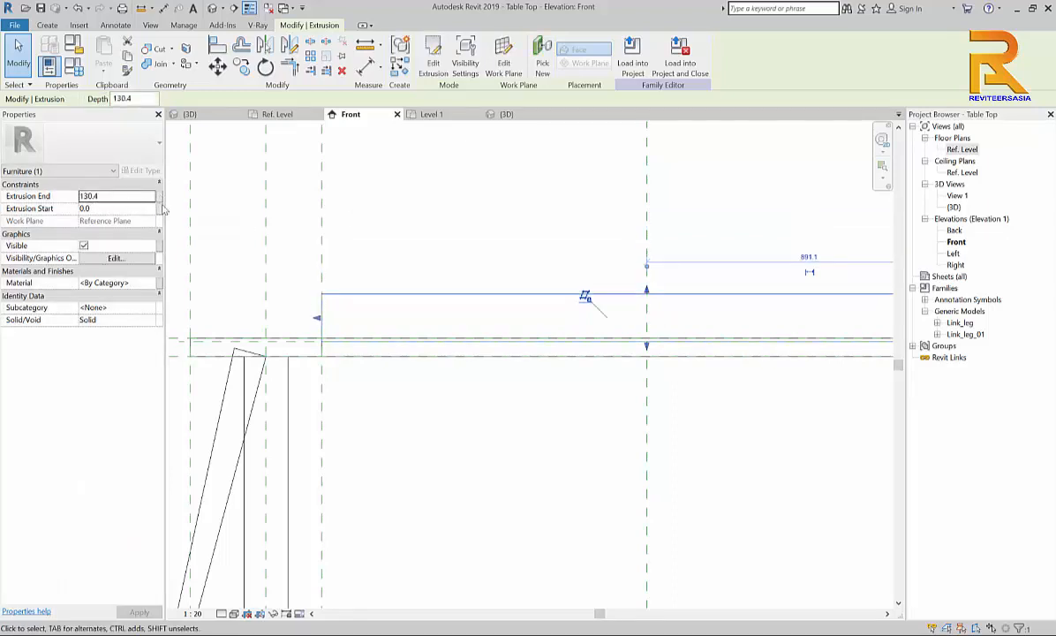
{"action": "left_click", "coordinate": [161, 200]}
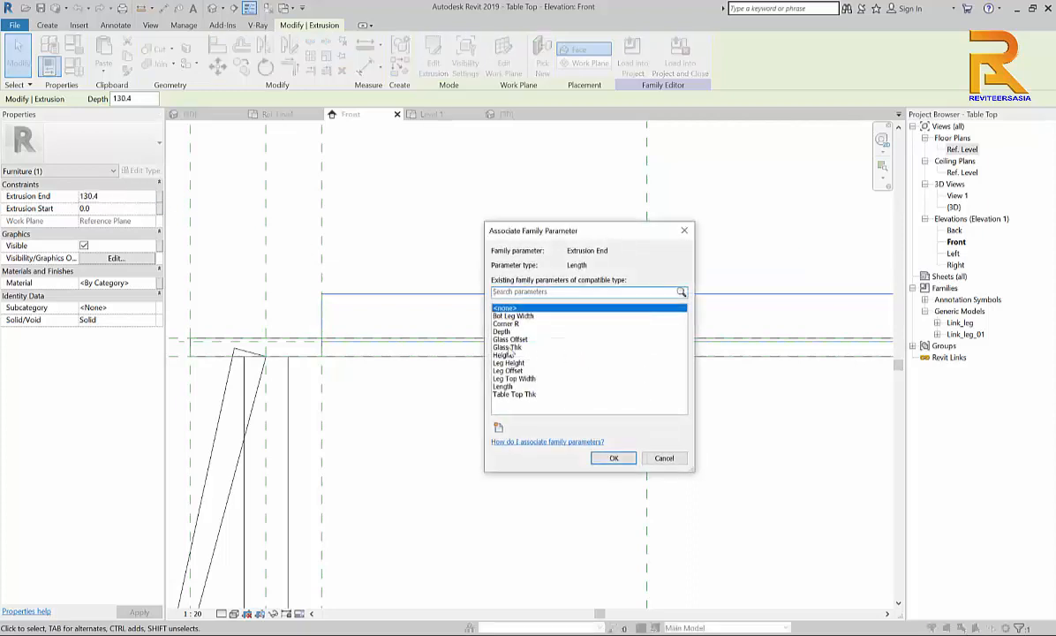
{"action": "left_click", "coordinate": [513, 348]}
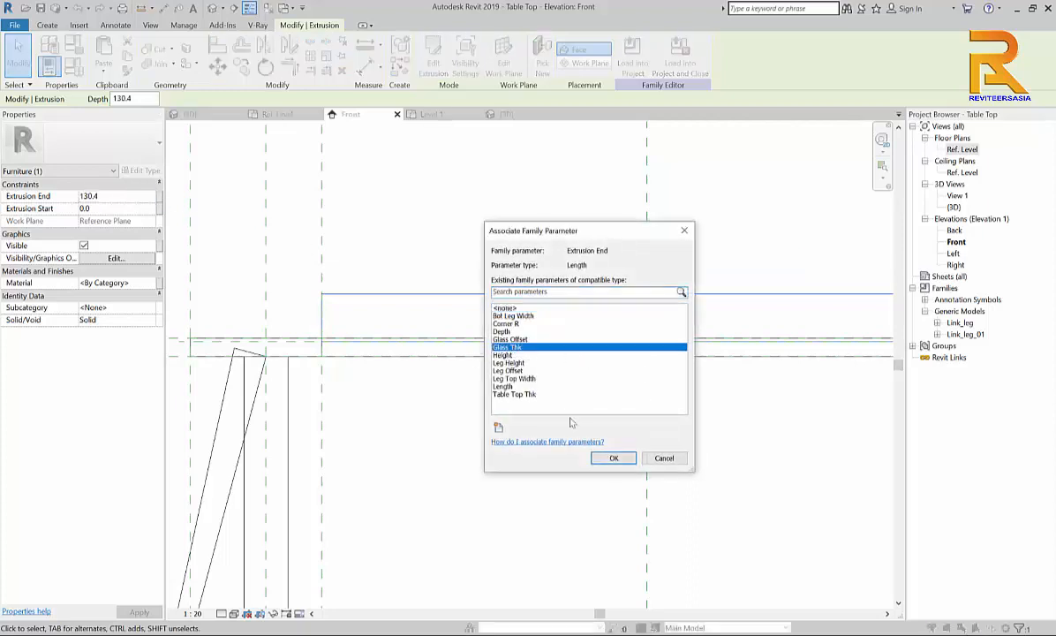
{"action": "left_click", "coordinate": [613, 459]}
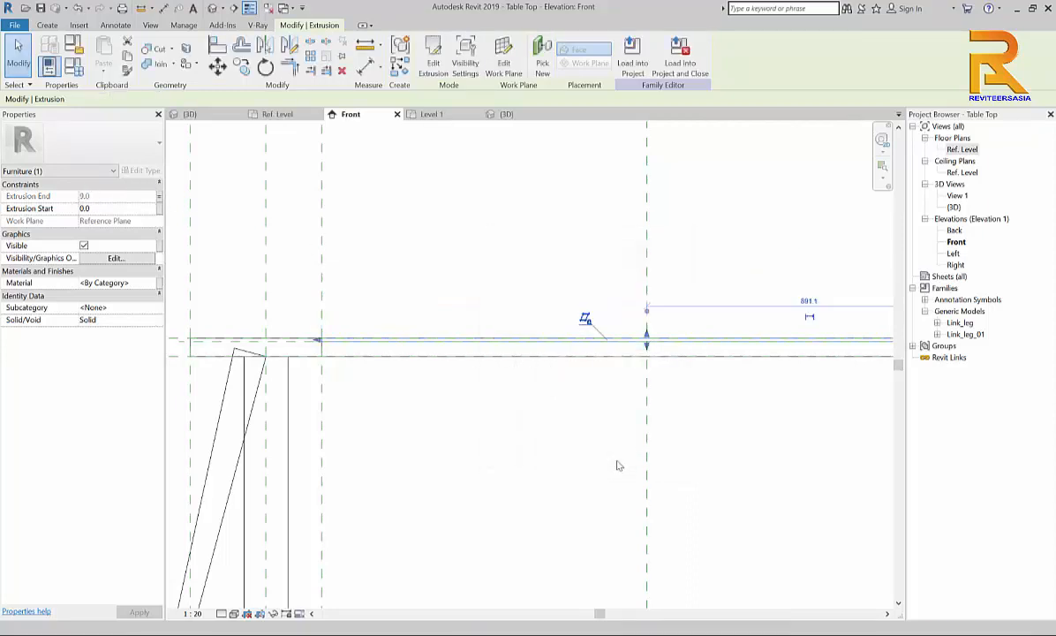
Step: Assign the Glass material to the new extrusion
{"action": "left_click", "coordinate": [152, 284]}
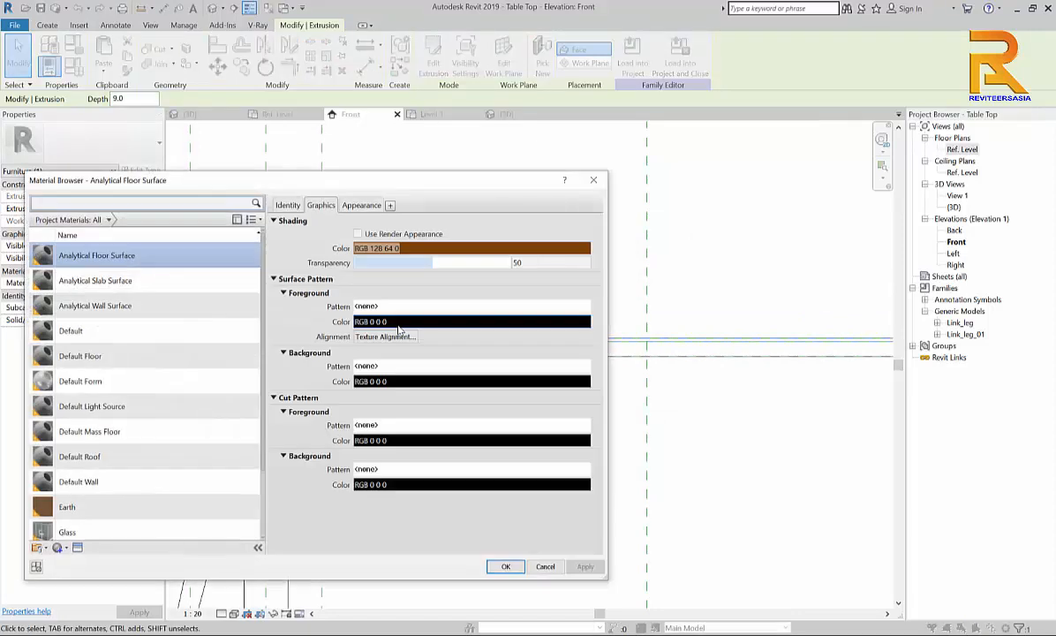
{"action": "left_click", "coordinate": [67, 528]}
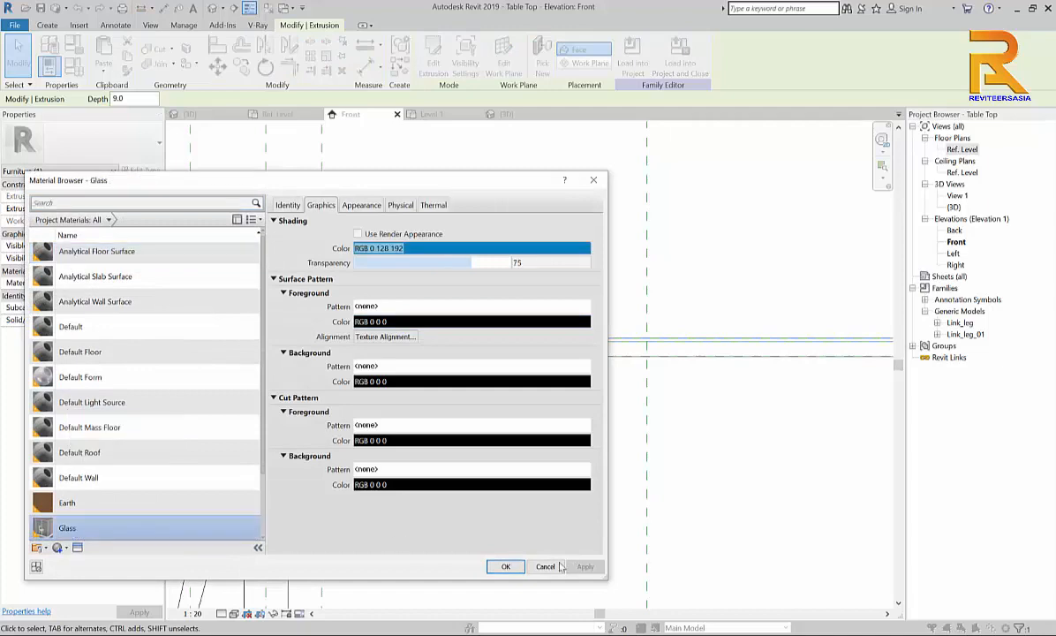
{"action": "left_click", "coordinate": [505, 566]}
{"action": "left_click", "coordinate": [493, 230]}
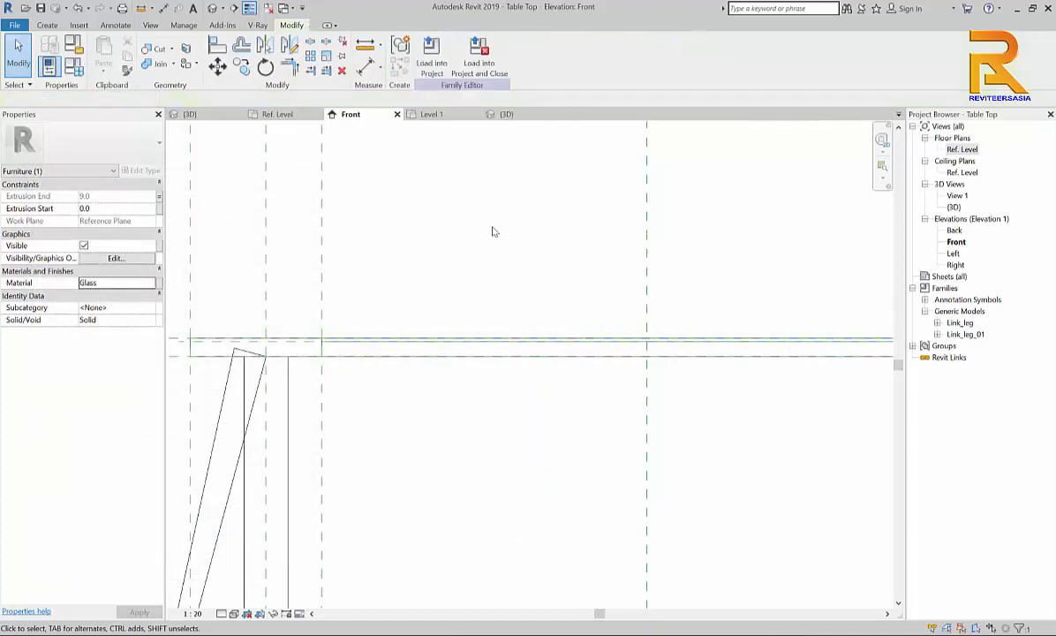
Step: Check the glass inset in the 3D view and set the Rectangular Leg type's Glass Offset to 100
{"action": "left_click", "coordinate": [187, 114]}
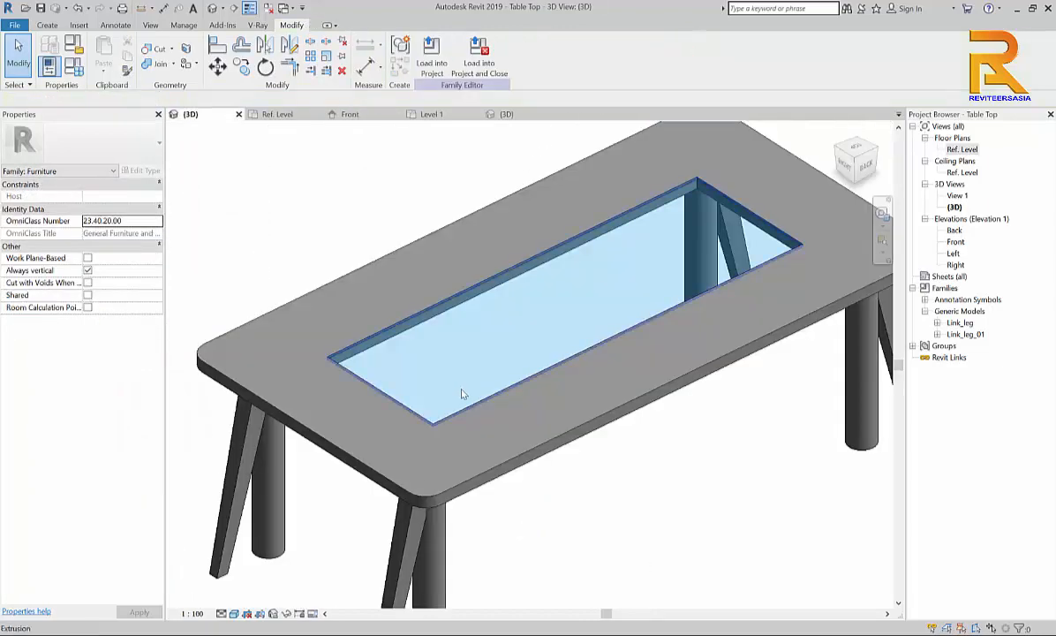
{"action": "scroll", "coordinate": [431, 363], "scroll_direction": "down", "scroll_amount": 3}
{"action": "middle_click_drag", "start_coordinate": [450, 444], "coordinate": [638, 478], "text": "shift"}
{"action": "scroll", "coordinate": [549, 464], "scroll_direction": "up", "scroll_amount": 4}
{"action": "scroll", "coordinate": [574, 492], "scroll_direction": "down", "scroll_amount": 2}
{"action": "scroll", "coordinate": [556, 495], "scroll_direction": "down", "scroll_amount": 1}
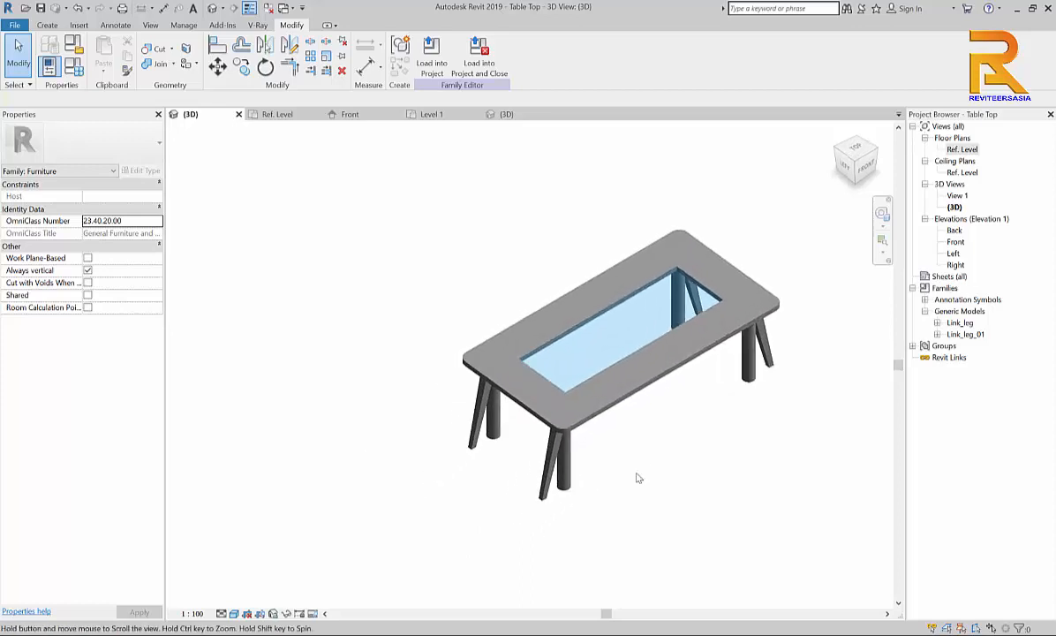
{"action": "left_click", "coordinate": [72, 65]}
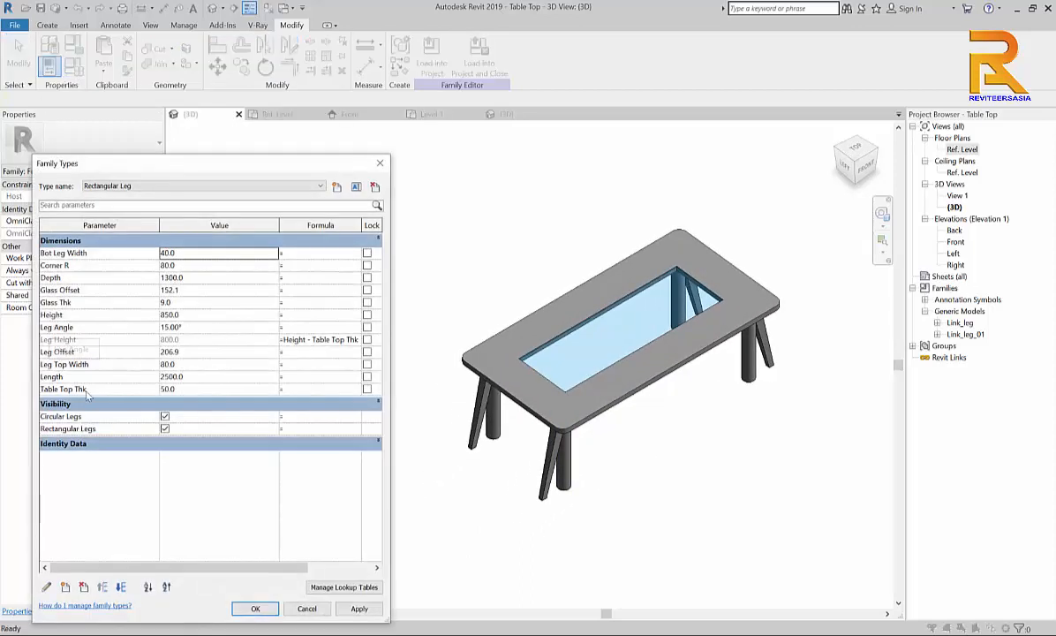
{"action": "left_click", "coordinate": [201, 291]}
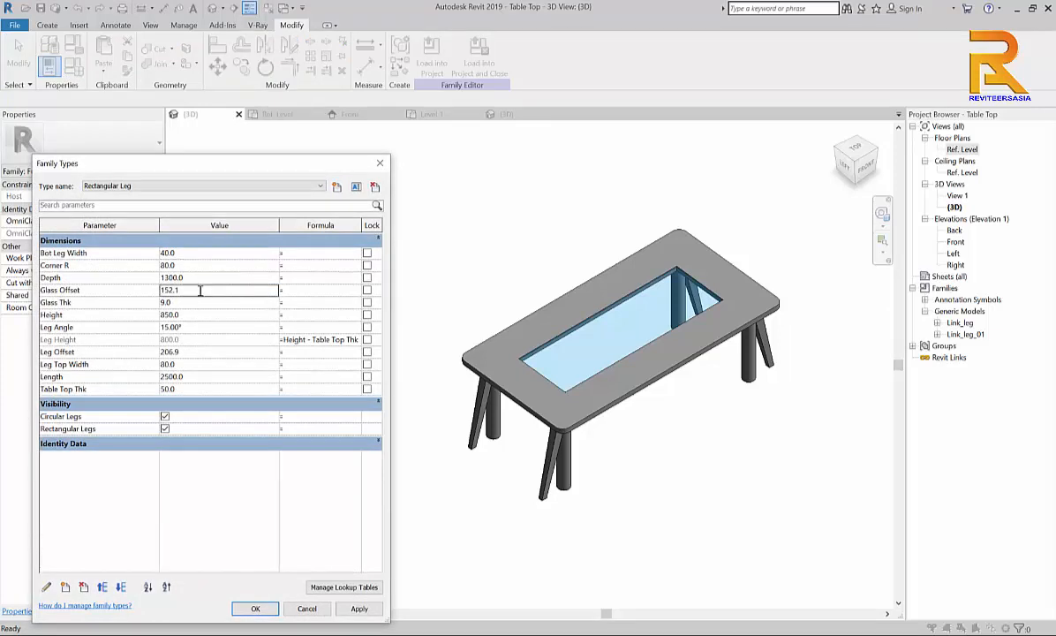
{"action": "type", "text": "100"}
{"action": "left_click", "coordinate": [359, 608]}
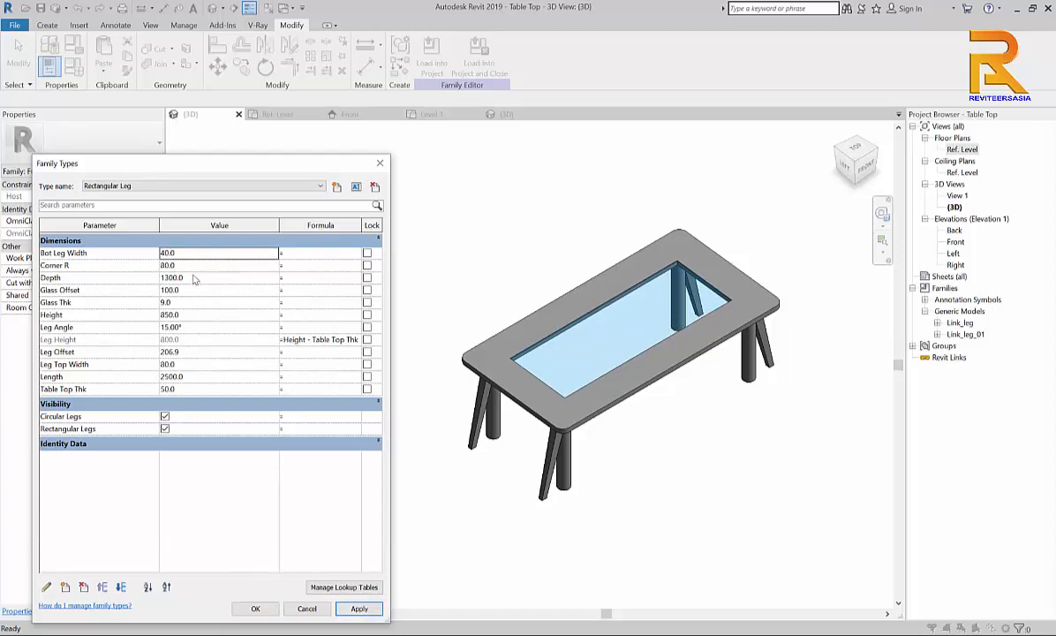
Step: Set the Rectangular Leg type's Length to 3000 and Depth to 1600, and accept the family type changes
{"action": "left_click", "coordinate": [202, 377]}
{"action": "type", "text": "3"}
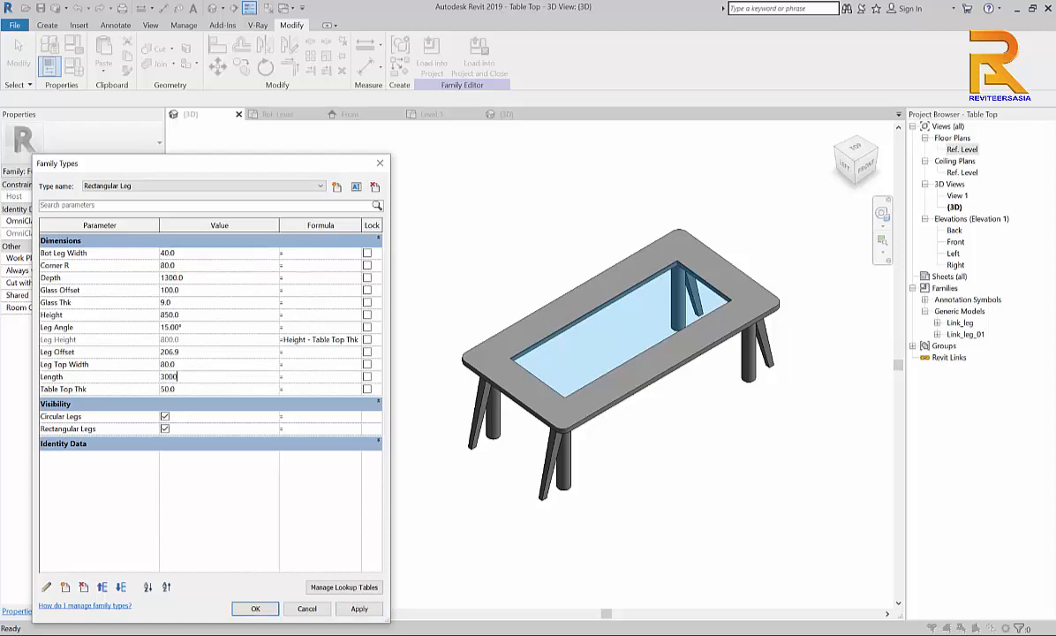
{"action": "type", "text": "000"}
{"action": "left_click", "coordinate": [361, 609]}
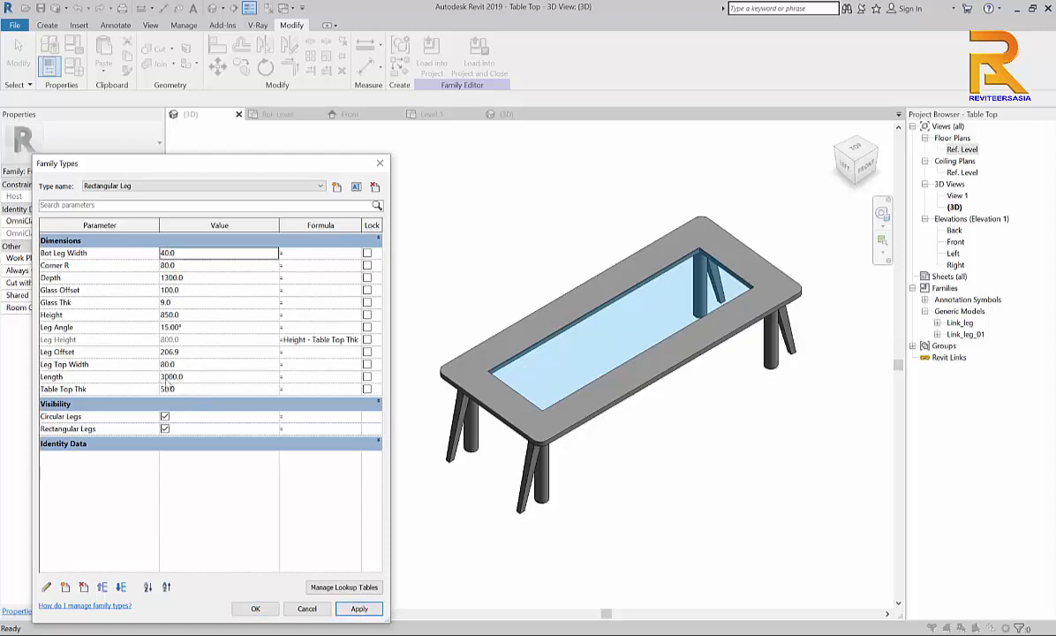
{"action": "left_click", "coordinate": [204, 277]}
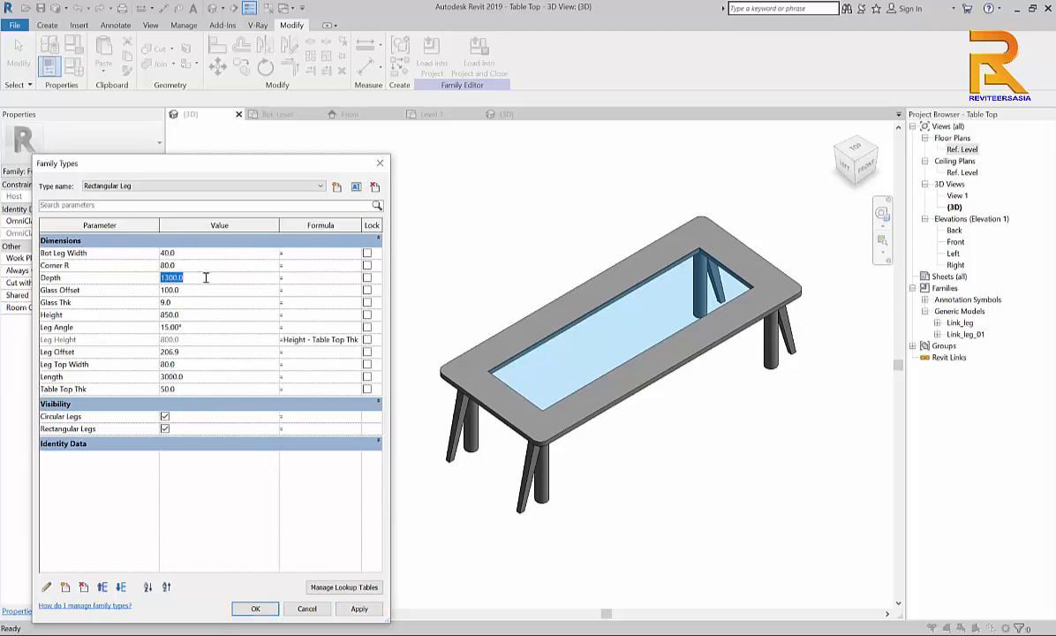
{"action": "type", "text": "1600"}
{"action": "left_click", "coordinate": [358, 610]}
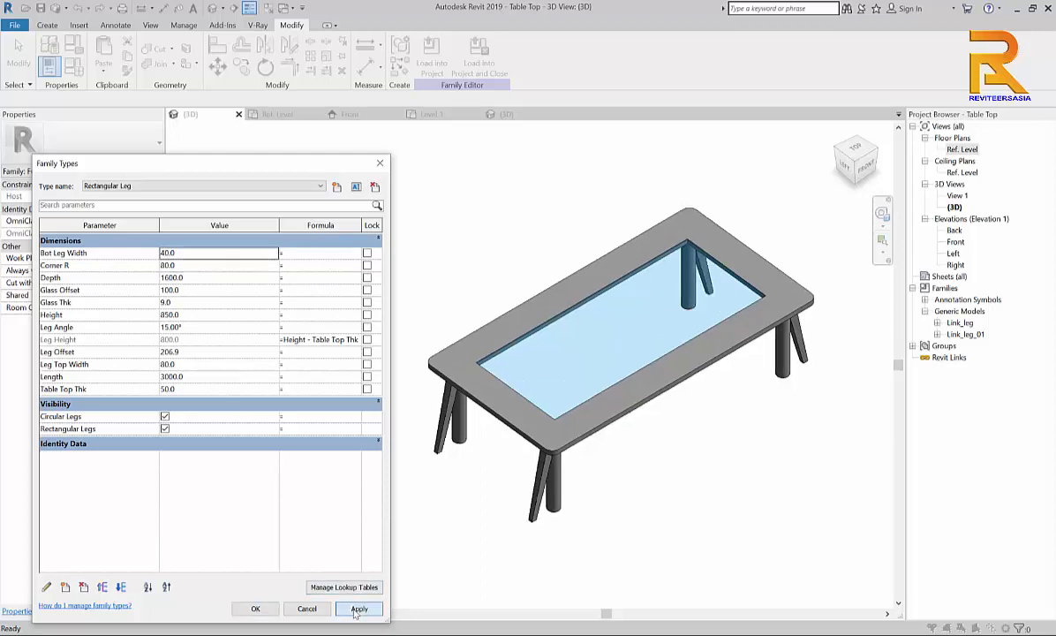
{"action": "left_click", "coordinate": [254, 609]}
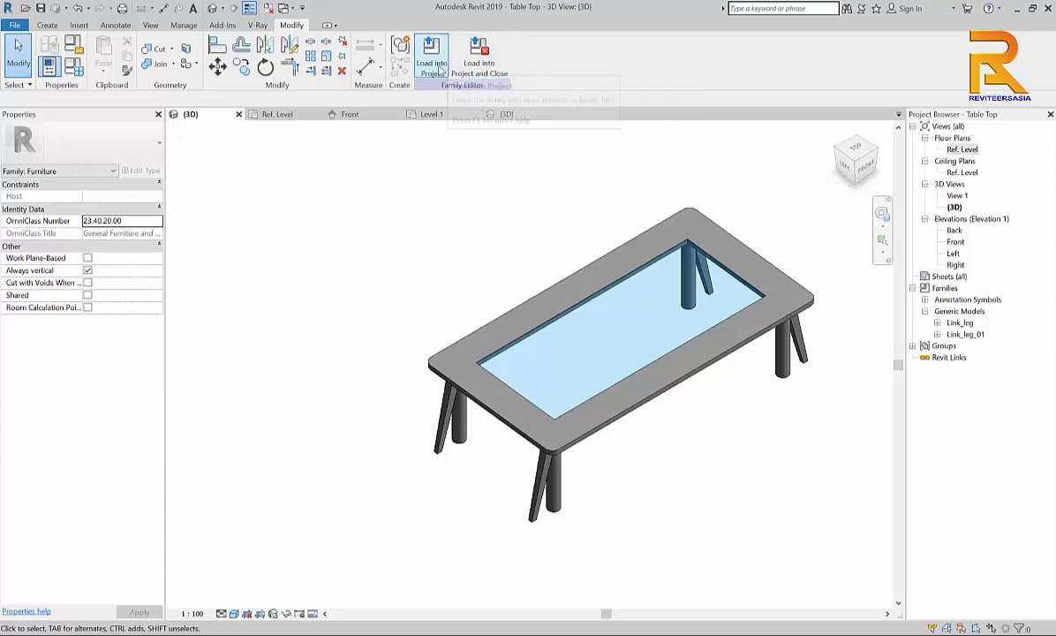
Step: Load the table family into the project, overwriting the existing version and its parameter values, and show the project's 3D view
{"action": "left_click", "coordinate": [432, 57]}
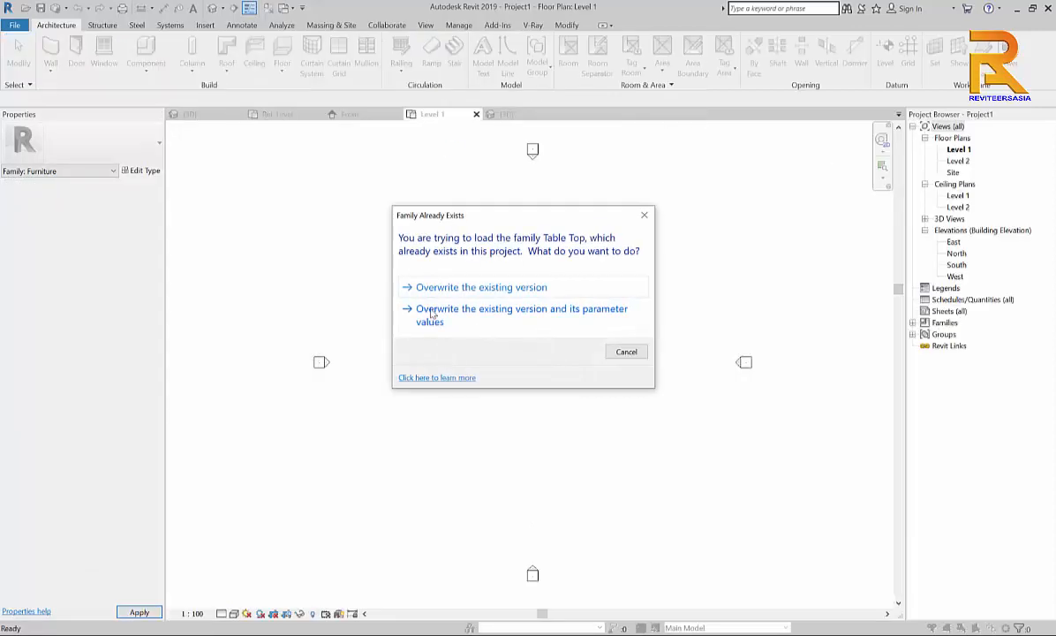
{"action": "left_click", "coordinate": [432, 309]}
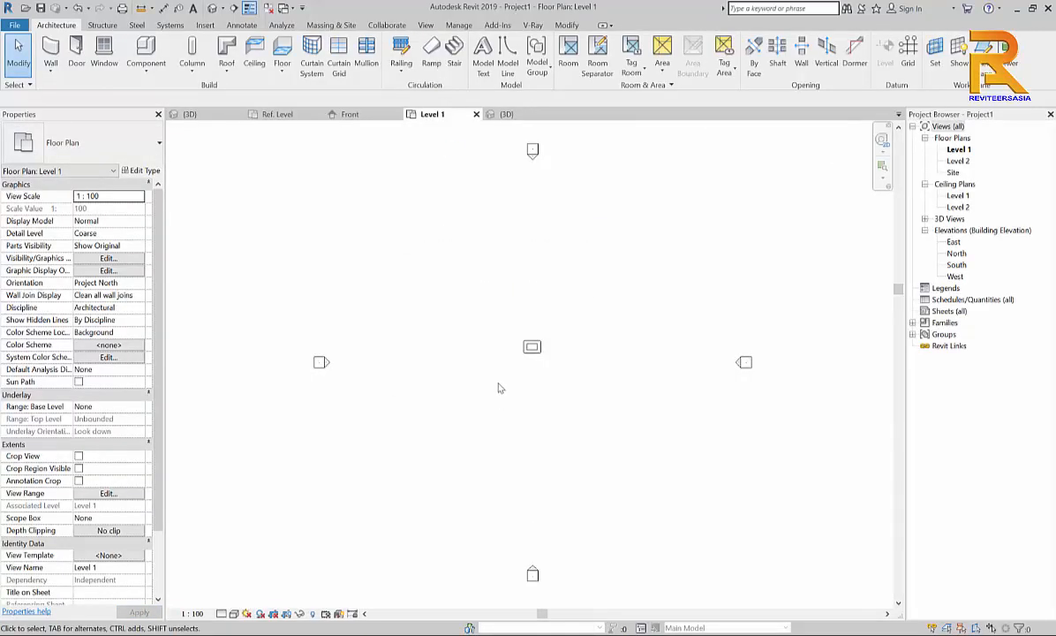
{"action": "left_click", "coordinate": [506, 114]}
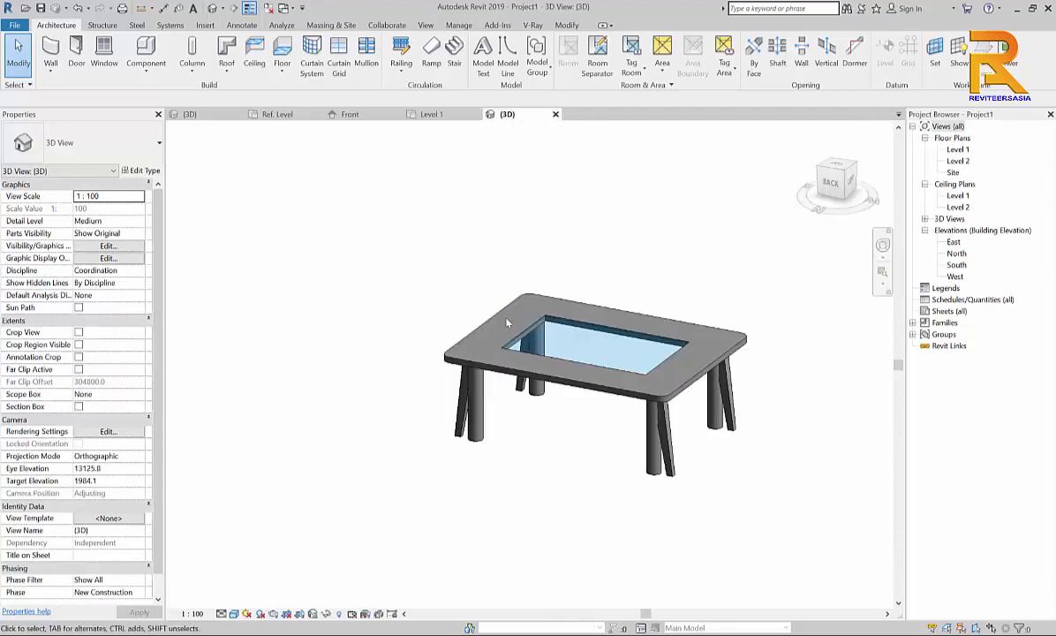
Step: Turn off the Circular Legs visibility in the placed table's type properties, keeping Rectangular Legs on, and accept the change
{"action": "mouse_move", "coordinate": [437, 409]}
{"action": "middle_mouse_down", "text": "shift"}
{"action": "mouse_move", "coordinate": [532, 456]}
{"action": "mouse_move", "coordinate": [565, 450]}
{"action": "mouse_move", "coordinate": [424, 401]}
{"action": "middle_mouse_up", "text": "shift"}
{"action": "left_click", "coordinate": [467, 315]}
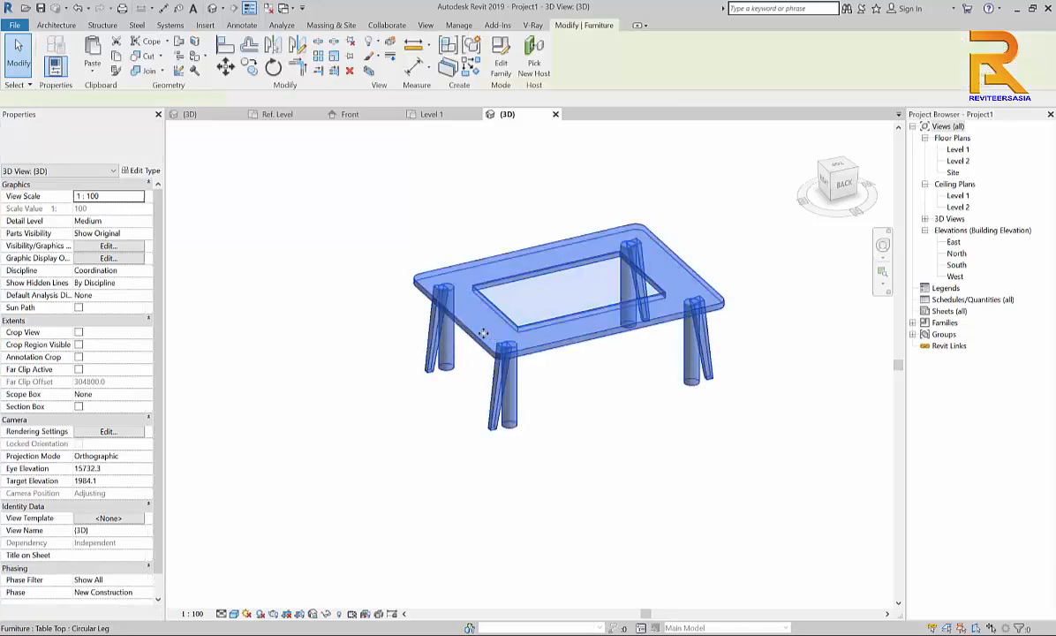
{"action": "left_click", "coordinate": [144, 170]}
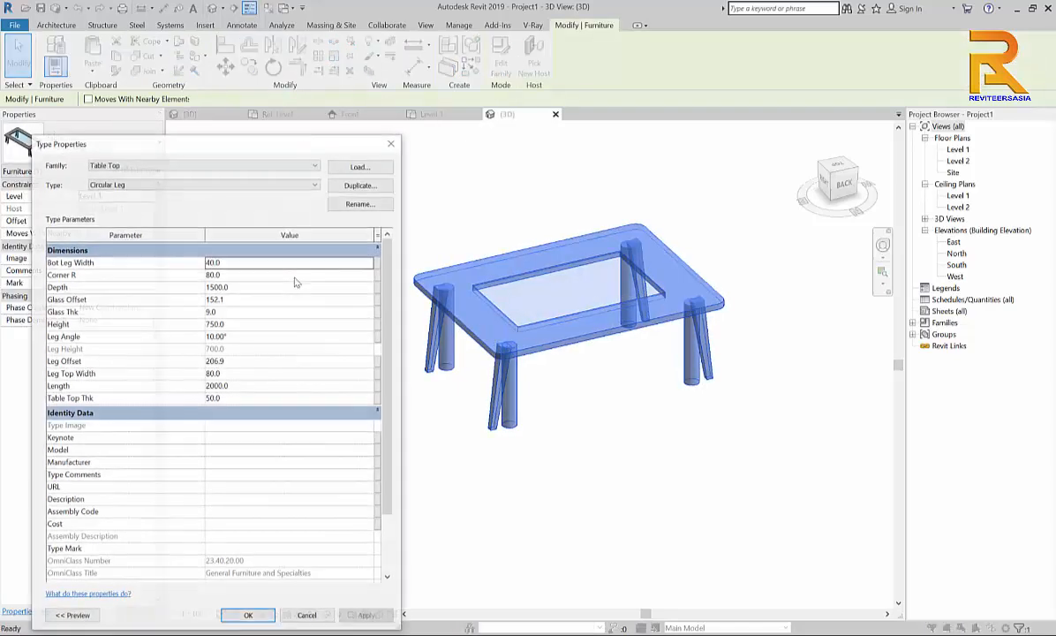
{"action": "scroll", "coordinate": [243, 512], "scroll_direction": "down", "scroll_amount": 3}
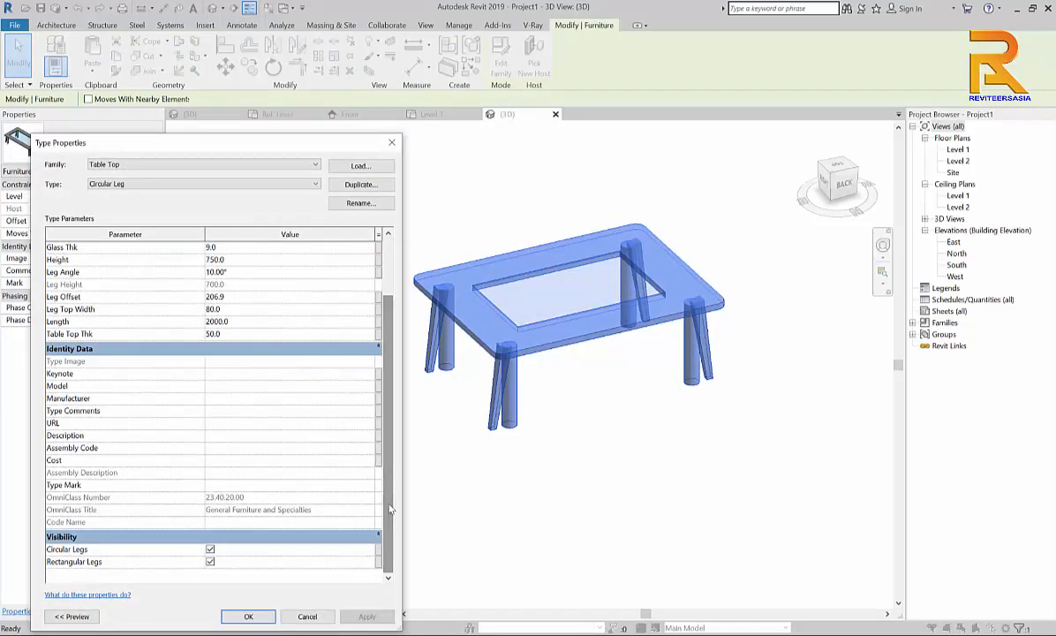
{"action": "left_click", "coordinate": [210, 549]}
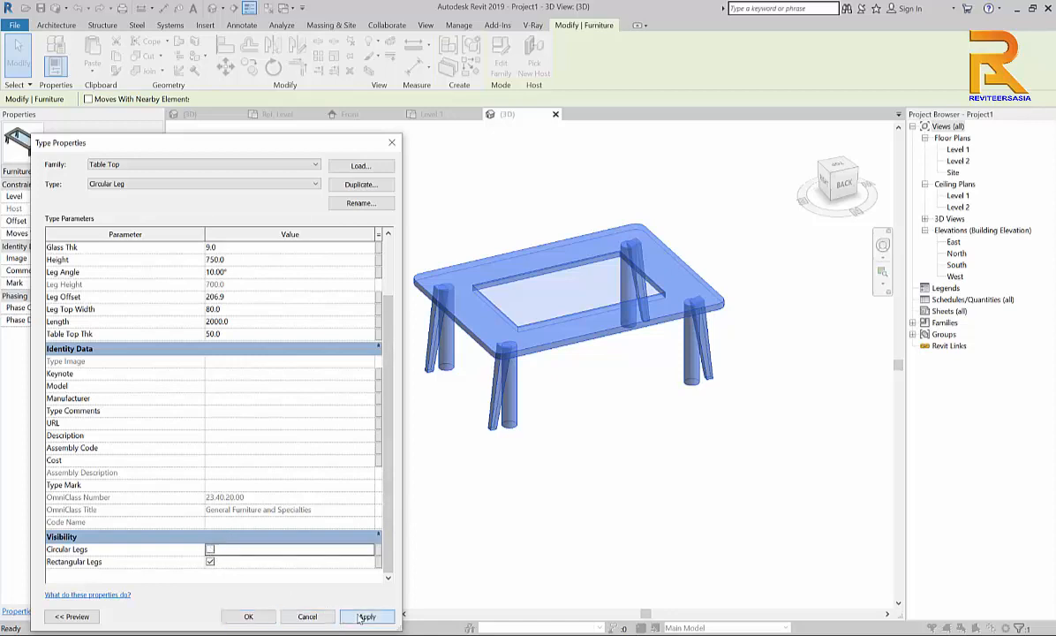
{"action": "left_click", "coordinate": [364, 616]}
{"action": "left_click", "coordinate": [248, 616]}
{"action": "left_click", "coordinate": [493, 491]}
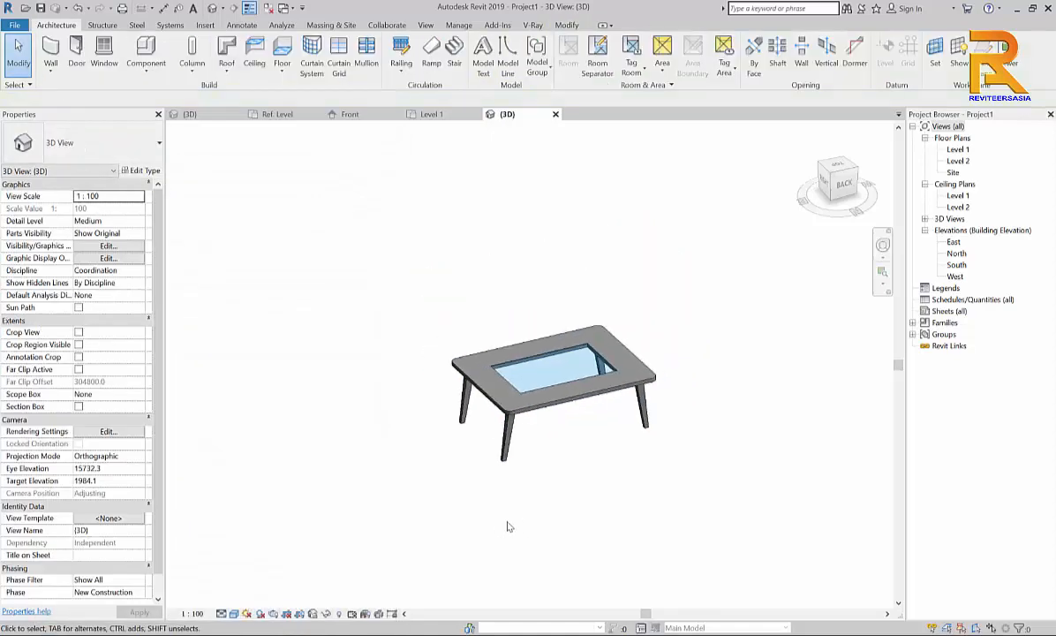
Step: Examine the updated table from several angles and up close in the project's 3D view, checking the legs and glass inset
{"action": "middle_click_drag", "start_coordinate": [406, 501], "coordinate": [741, 539], "text": "shift"}
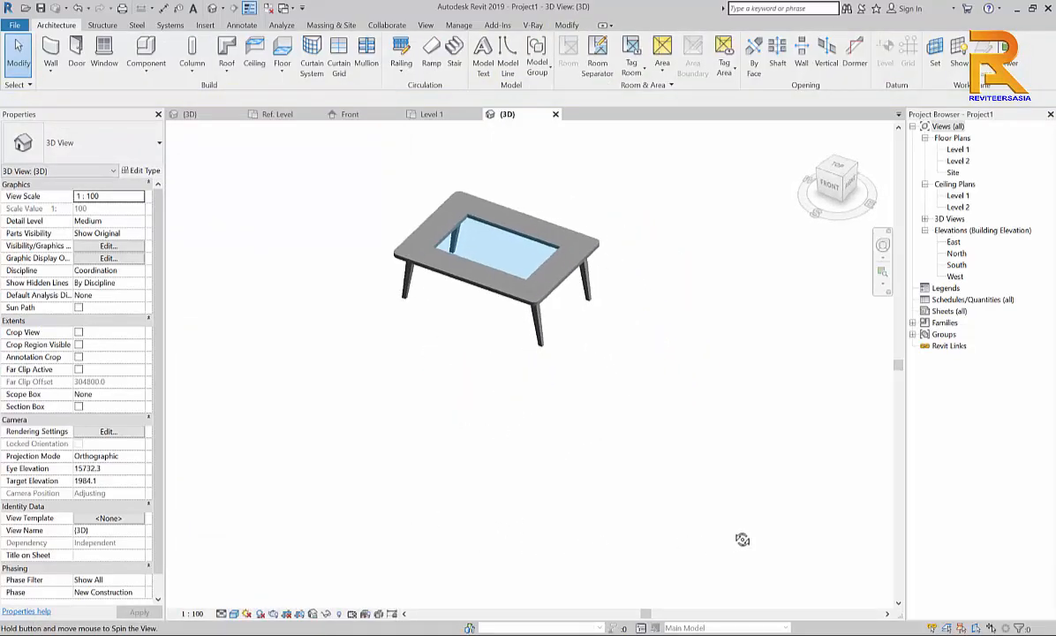
{"action": "middle_click_drag", "start_coordinate": [504, 469], "coordinate": [469, 554]}
{"action": "middle_click_drag", "start_coordinate": [408, 415], "coordinate": [611, 444], "text": "shift"}
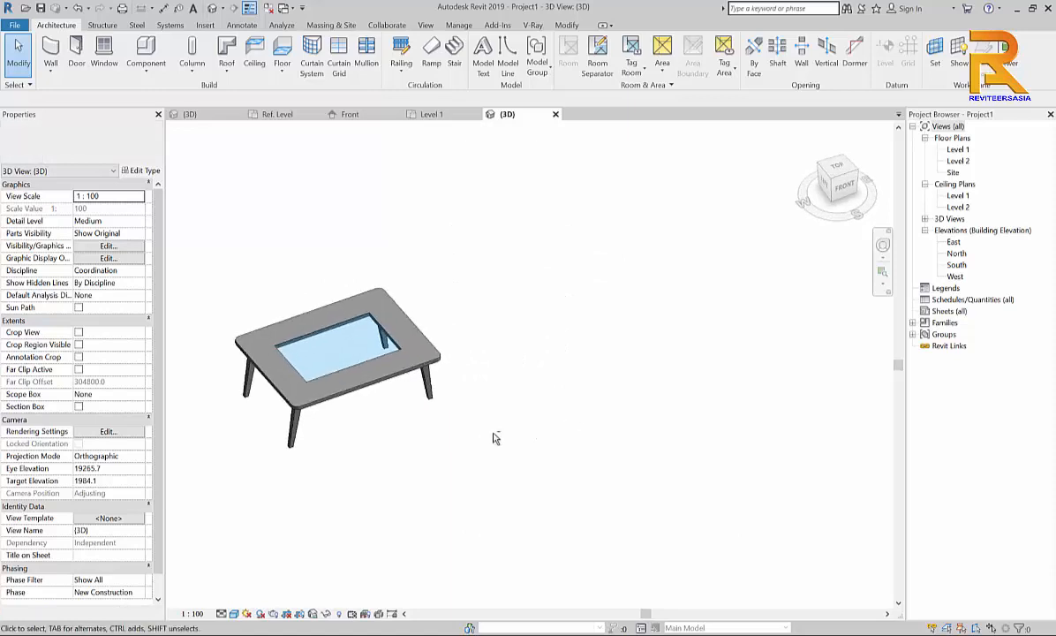
{"action": "middle_click_drag", "start_coordinate": [494, 438], "coordinate": [587, 467]}
{"action": "scroll", "coordinate": [592, 450], "scroll_direction": "up", "scroll_amount": 3}
{"action": "scroll", "coordinate": [545, 474], "scroll_direction": "up", "scroll_amount": 1}
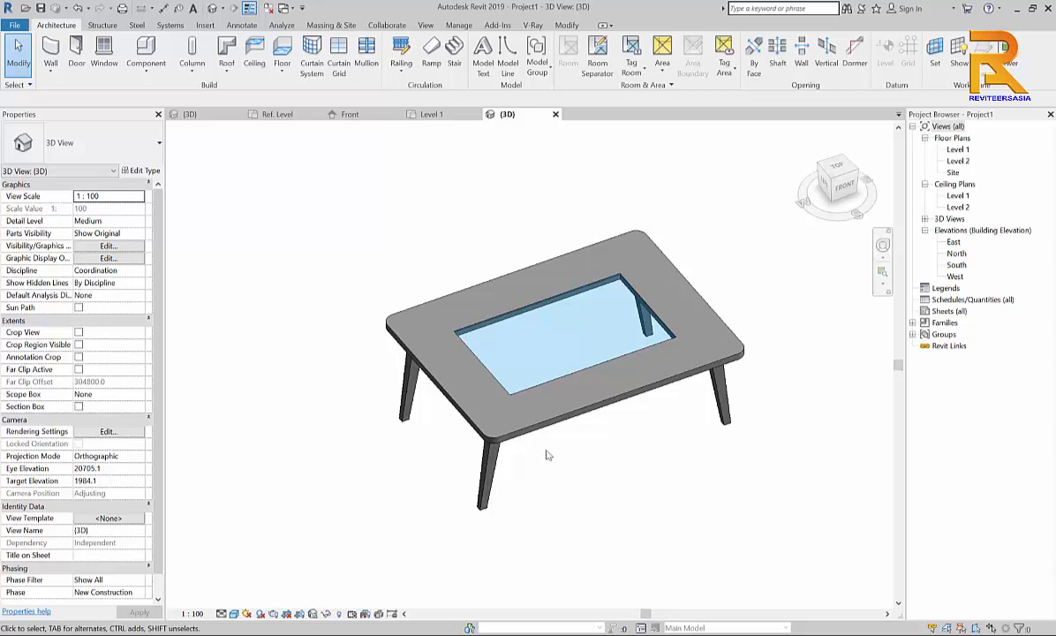
{"action": "middle_click_drag", "start_coordinate": [554, 457], "coordinate": [513, 461]}
{"action": "scroll", "coordinate": [509, 481], "scroll_direction": "up", "scroll_amount": 2}
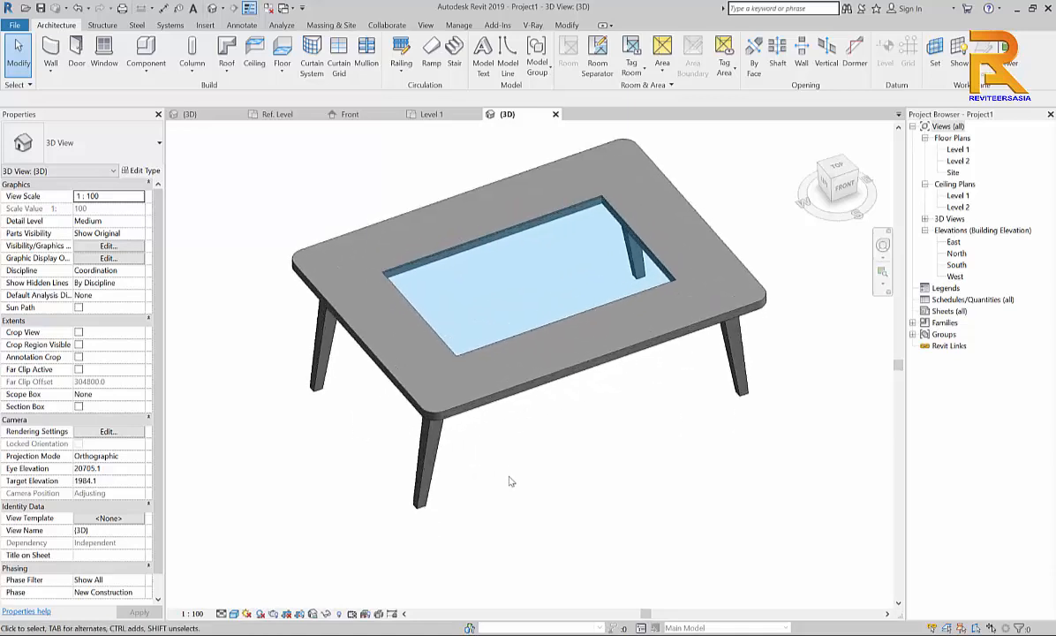